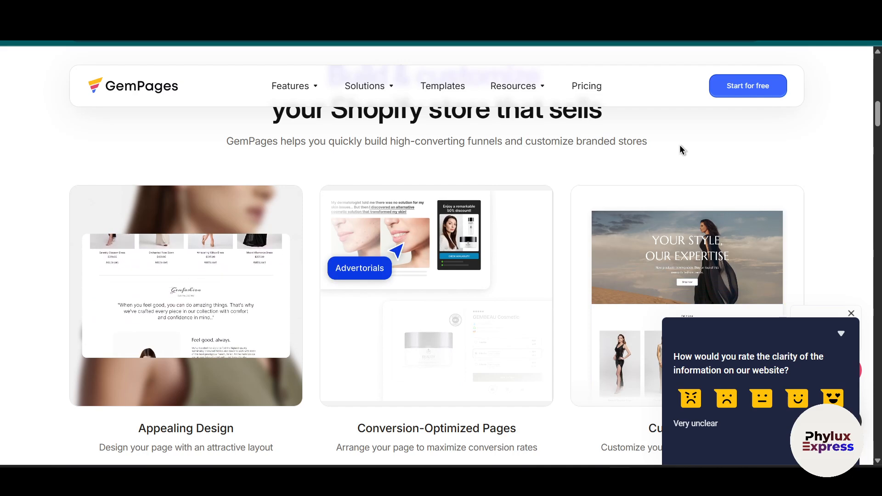
# Step: Look through the GemPages website's feature overview and the Shopify home page
pyautogui.scroll(-1, 680, 146)
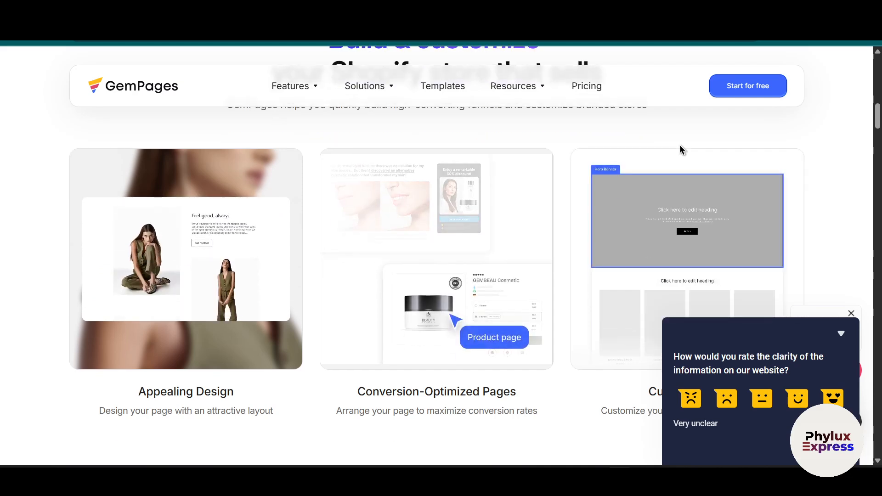
pyautogui.scroll(-1, 680, 146)
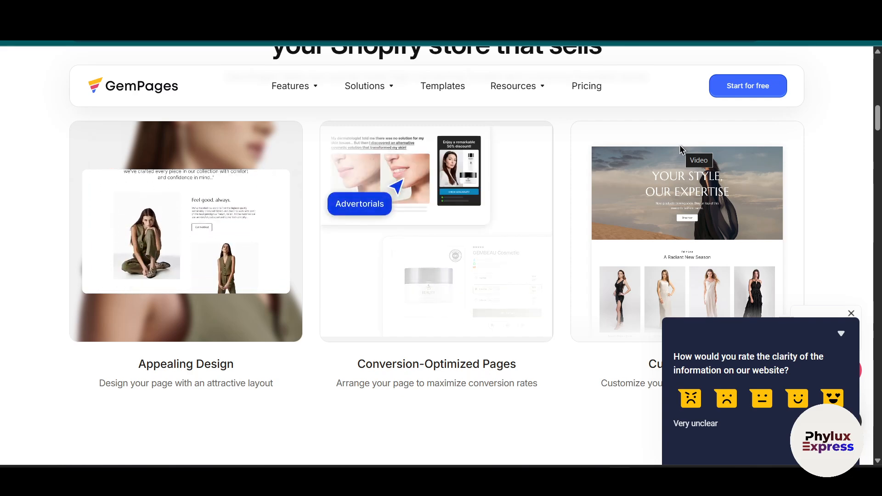
pyautogui.scroll(-1, 679, 146)
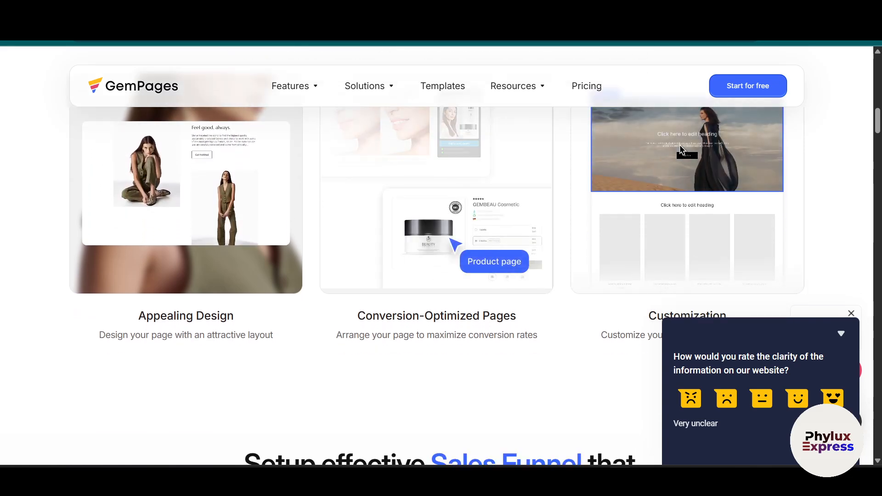
pyautogui.scroll(-1, 681, 149)
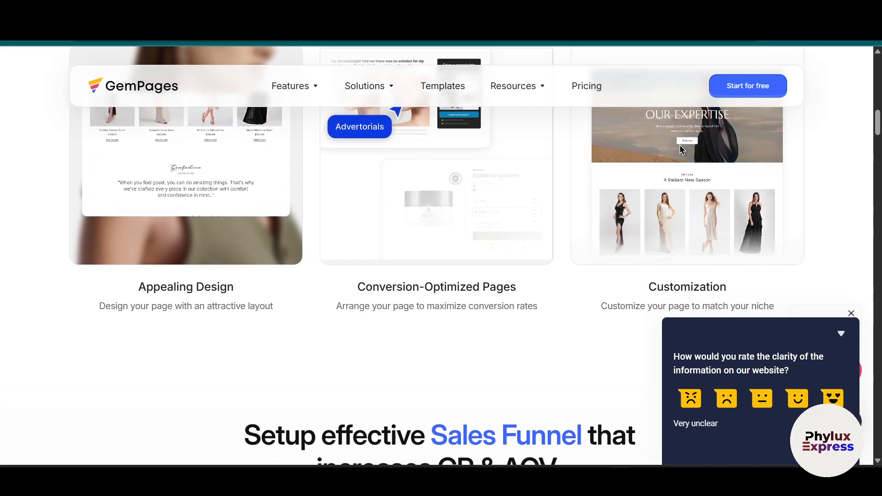
pyautogui.scroll(-1, 436, 257)
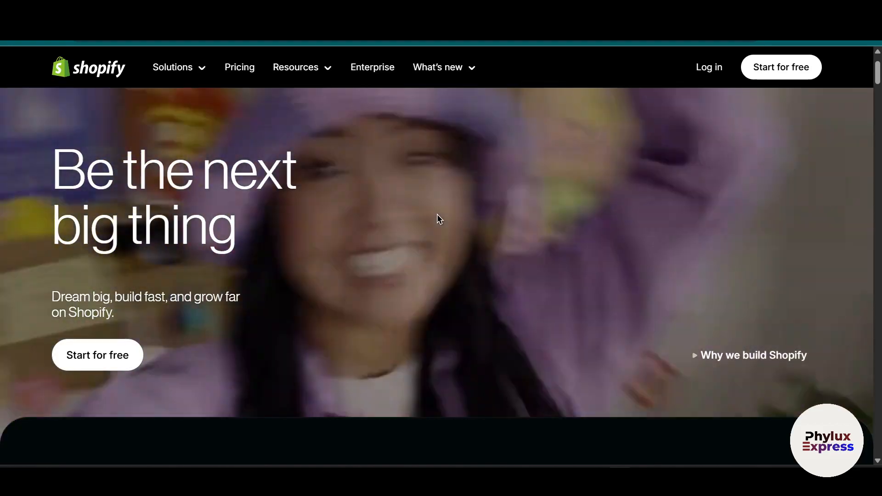
pyautogui.scroll(-2, 437, 214)
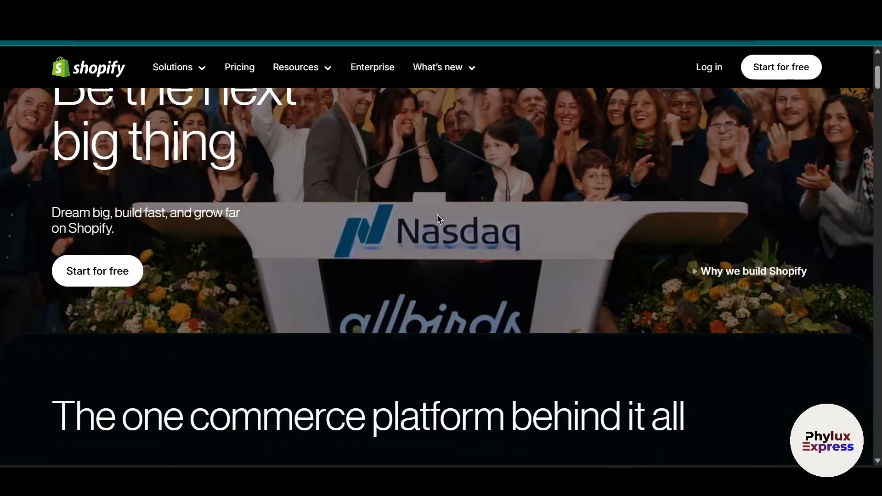
pyautogui.scroll(-1, 437, 214)
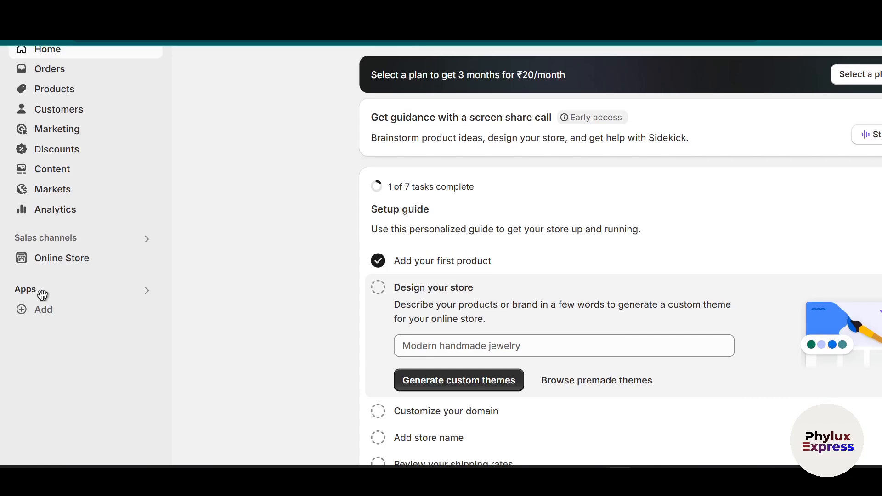
# Step: Open the Shopify App Store from the store admin's app recommendations and search it for "gempages"
pyautogui.click(67, 321)
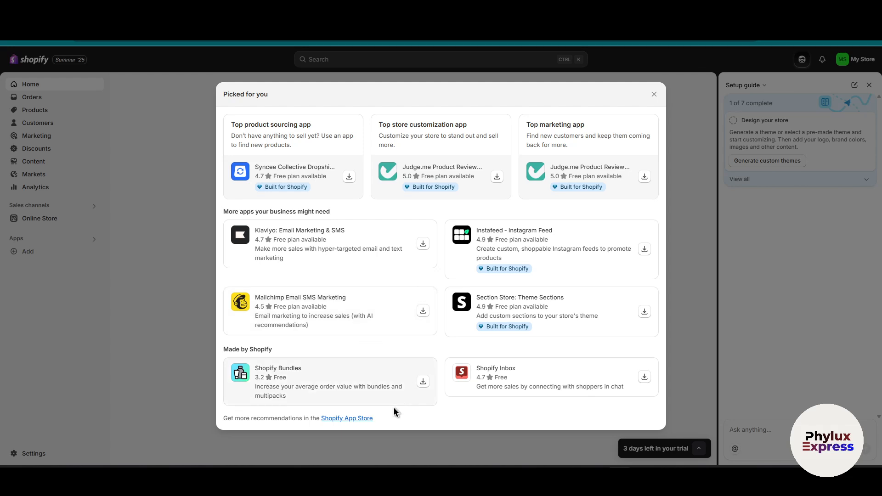
pyautogui.click(362, 419)
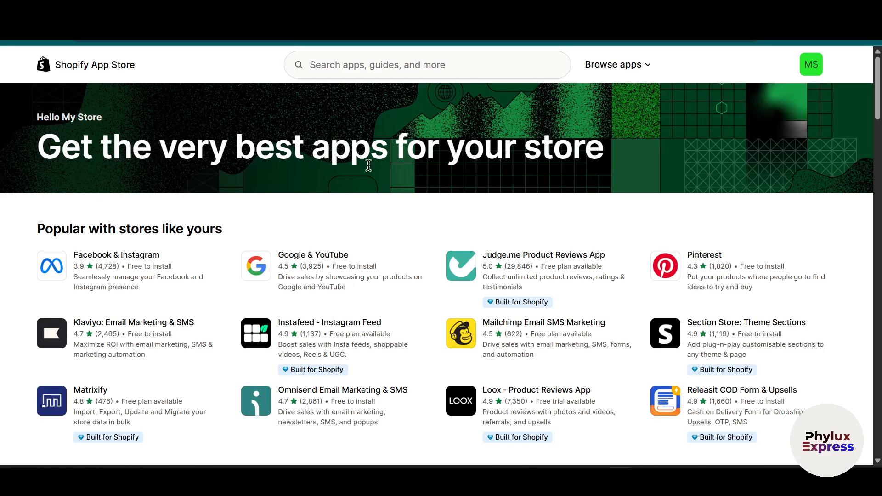
pyautogui.click(481, 64)
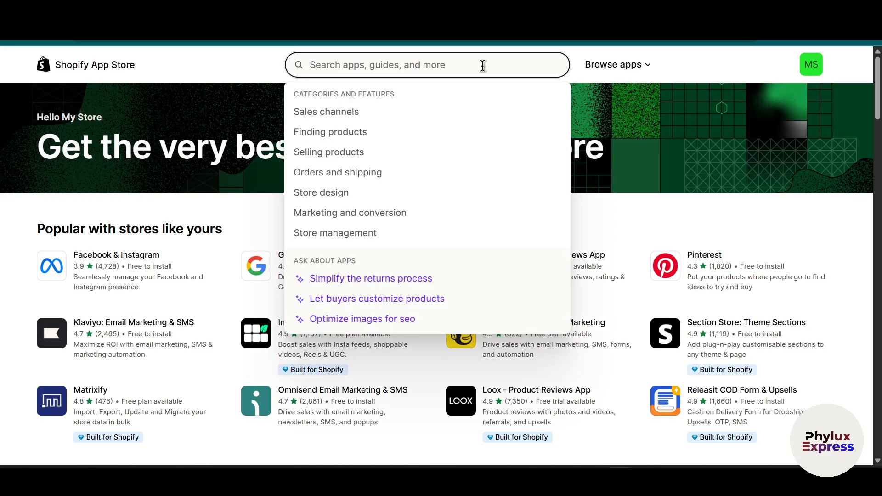
pyautogui.write('ge')
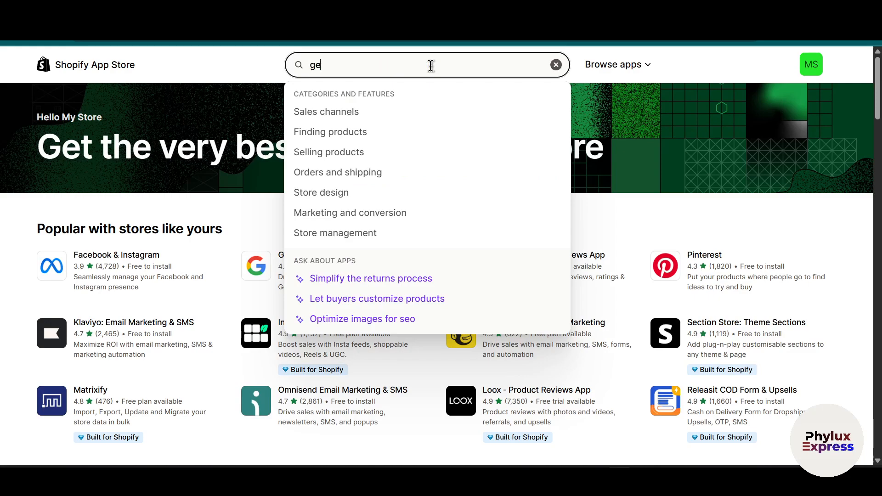
pyautogui.write('m')
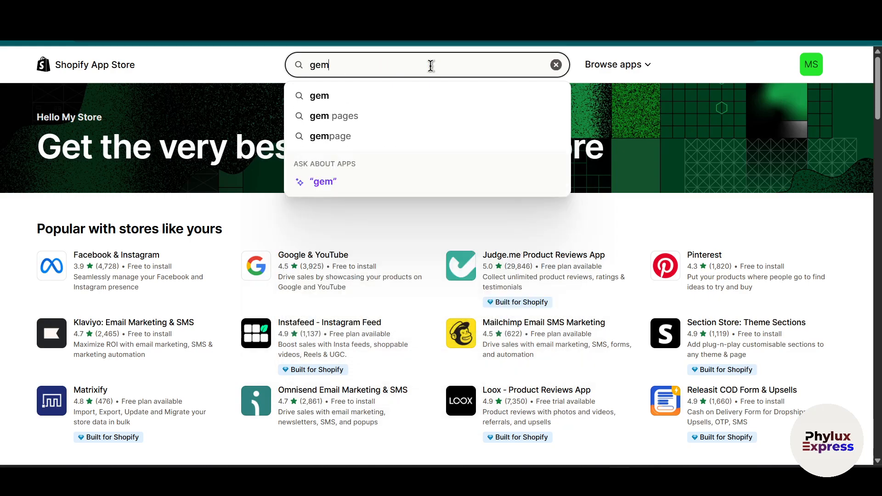
pyautogui.write('pages')
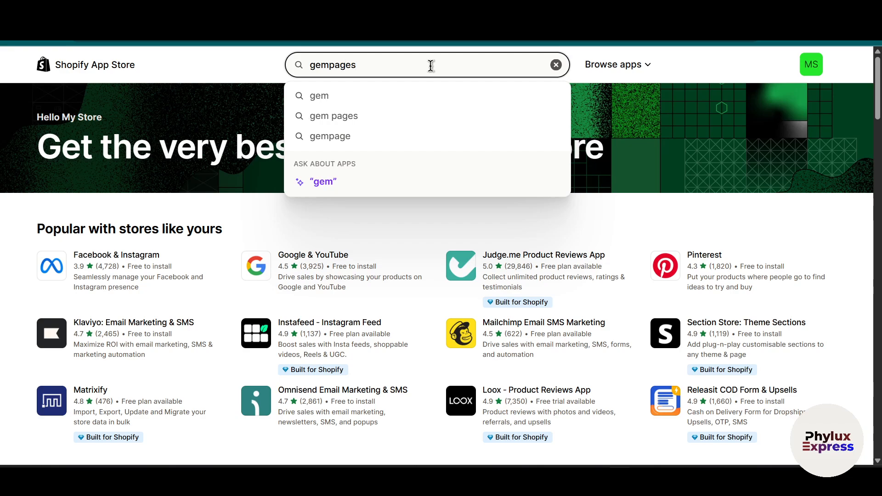
pyautogui.press('Return')
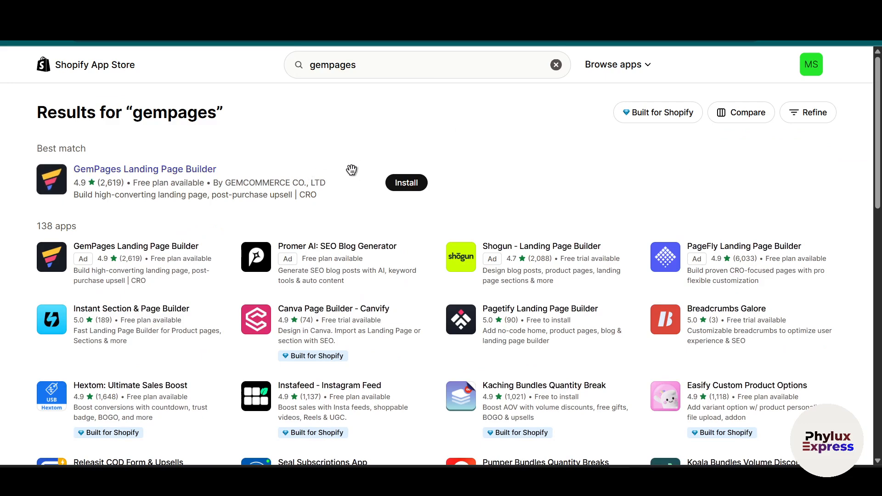
# Step: Install the GemPages Landing Page Builder app on the store and approve its requested data access
pyautogui.click(406, 183)
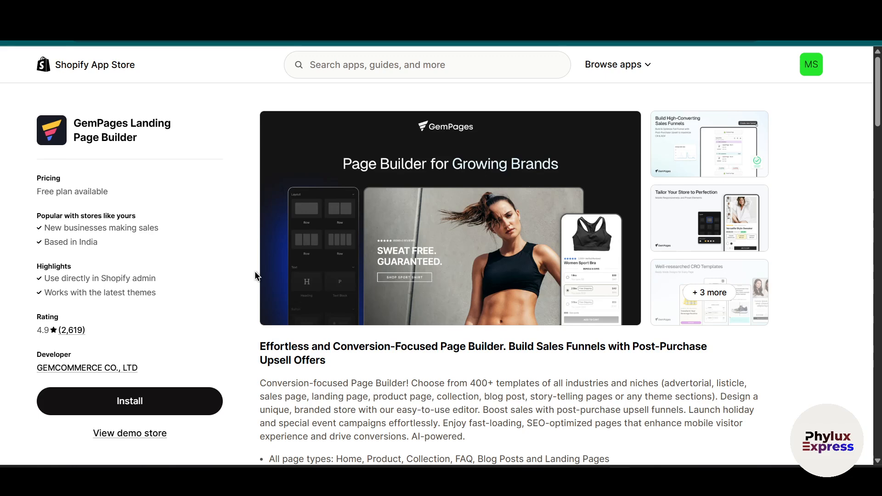
pyautogui.click(149, 403)
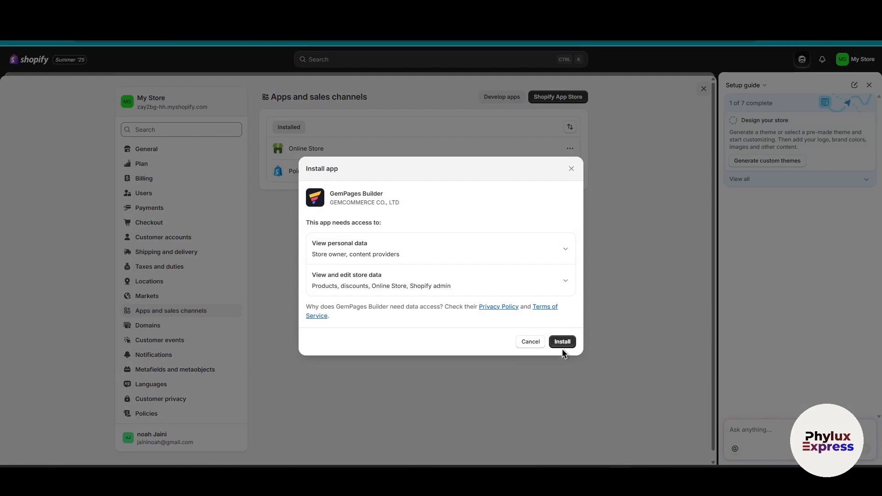
pyautogui.click(563, 343)
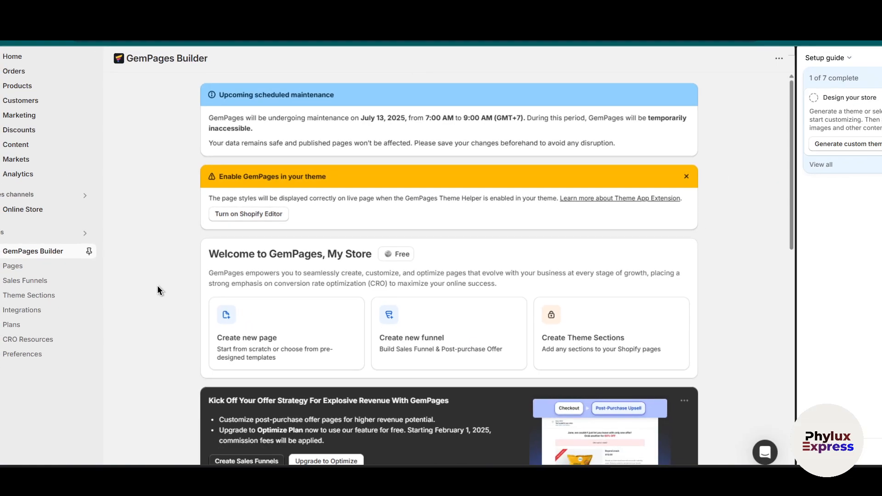
# Step: Enable the GemPages Theme Helper app embed in the live Savor theme, hide the setup guide and save the theme
pyautogui.moveTo(238, 175); pyautogui.dragTo(345, 186)
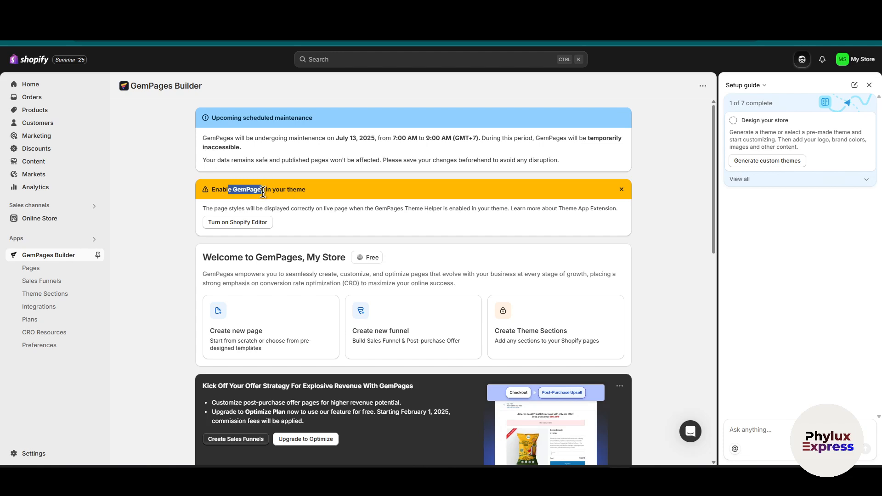
pyautogui.click(197, 236)
pyautogui.click(234, 224)
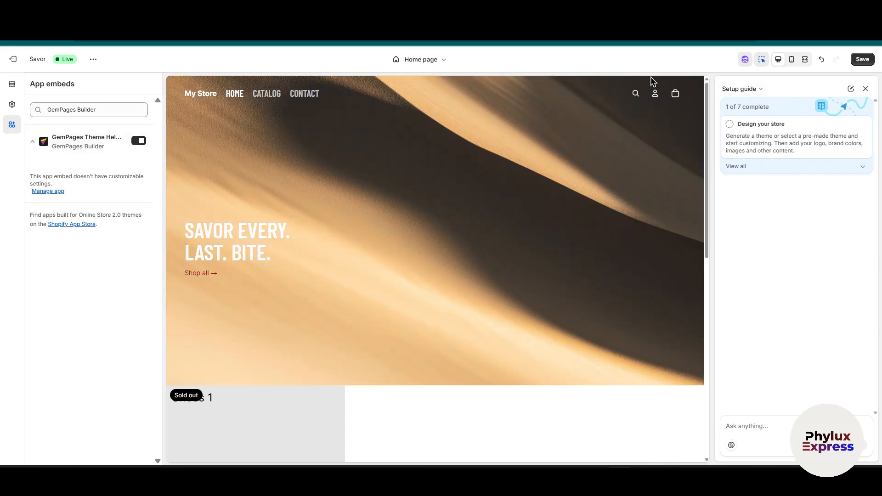
pyautogui.click(747, 60)
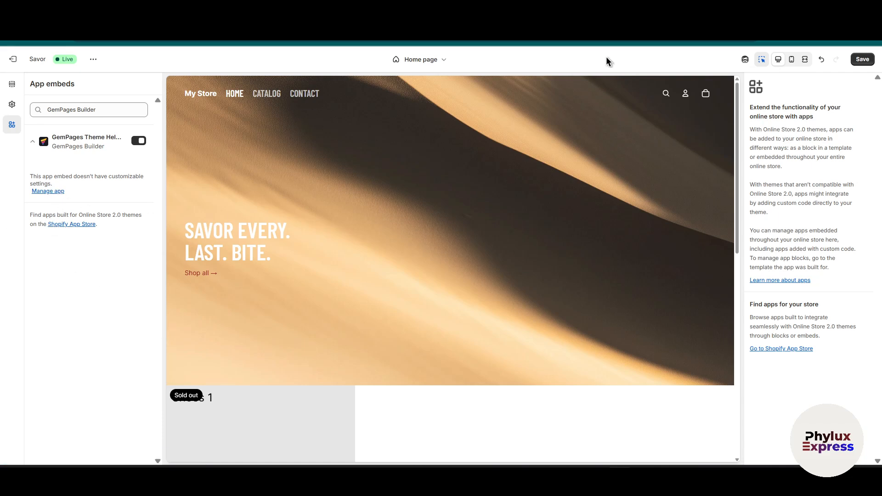
pyautogui.click(856, 60)
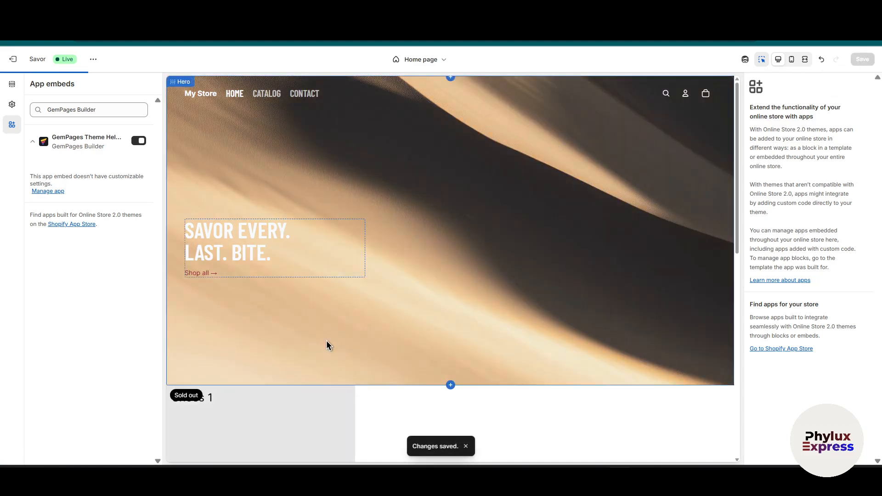
# Step: Check the home page preview, leave the theme editor and look over the store's theme list
pyautogui.scroll(-2, 326, 342)
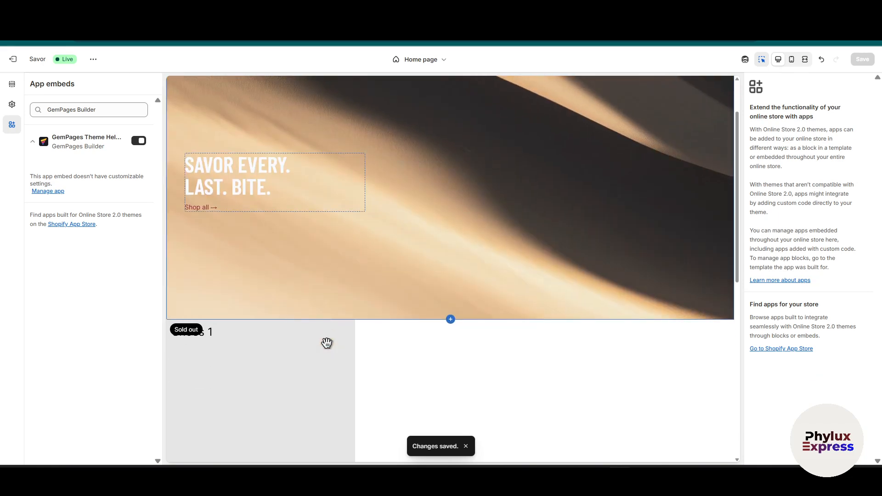
pyautogui.scroll(2, 327, 343)
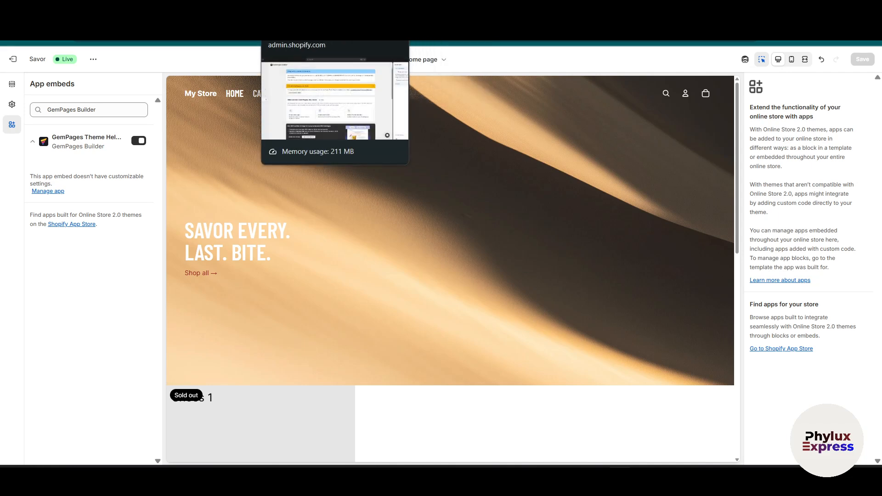
pyautogui.click(16, 62)
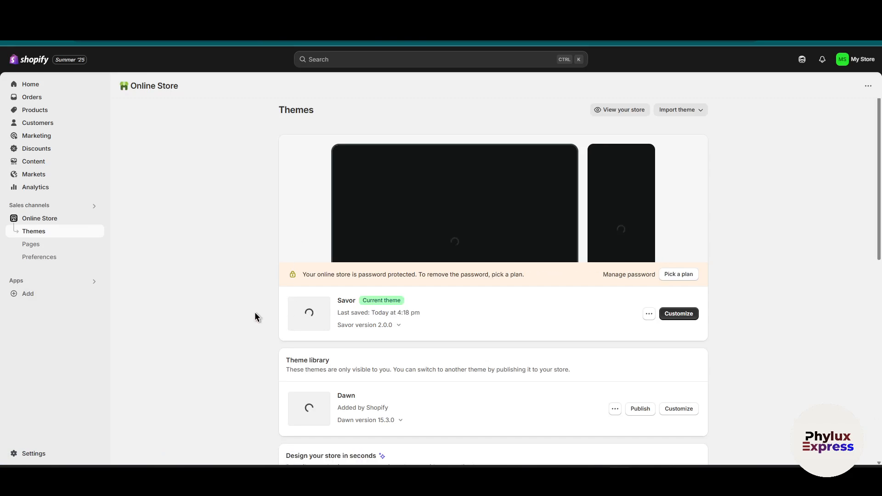
pyautogui.scroll(-3, 261, 344)
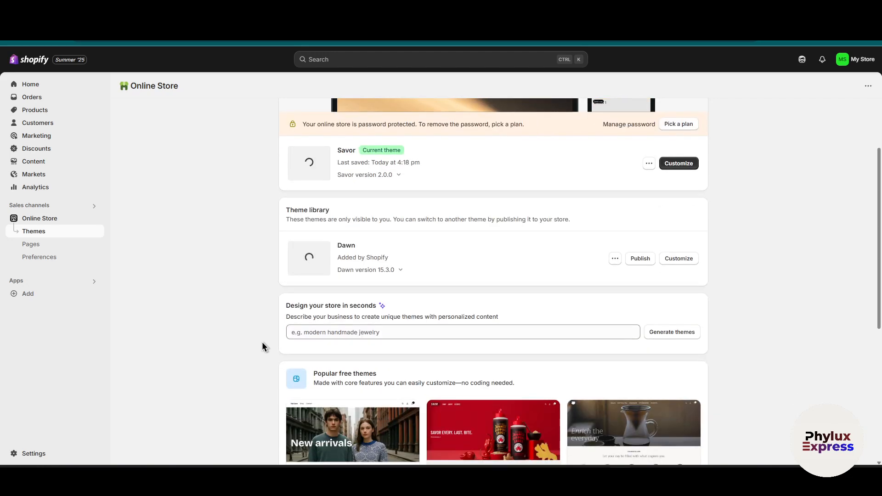
pyautogui.scroll(2, 262, 342)
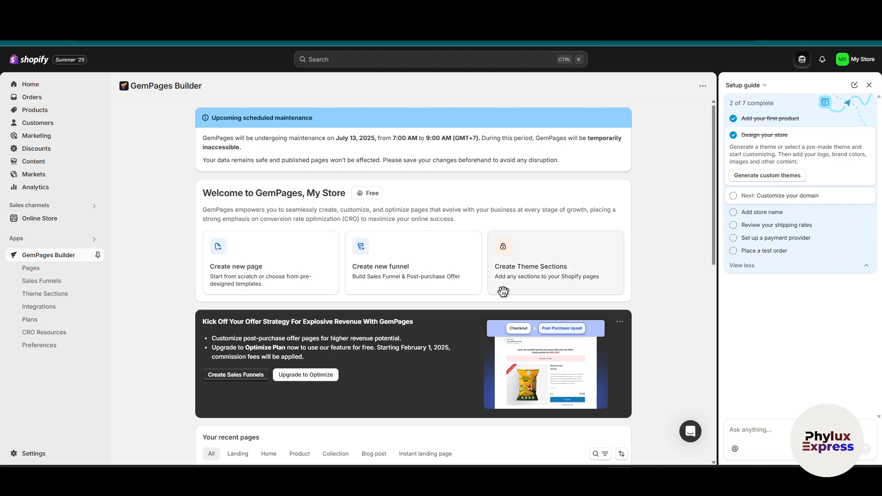
# Step: Look over the GemPages Builder dashboard's recent pages, integrations and support sections, and open the Shopify Original Product Template
pyautogui.scroll(-1, 504, 293)
pyautogui.scroll(-5, 605, 189)
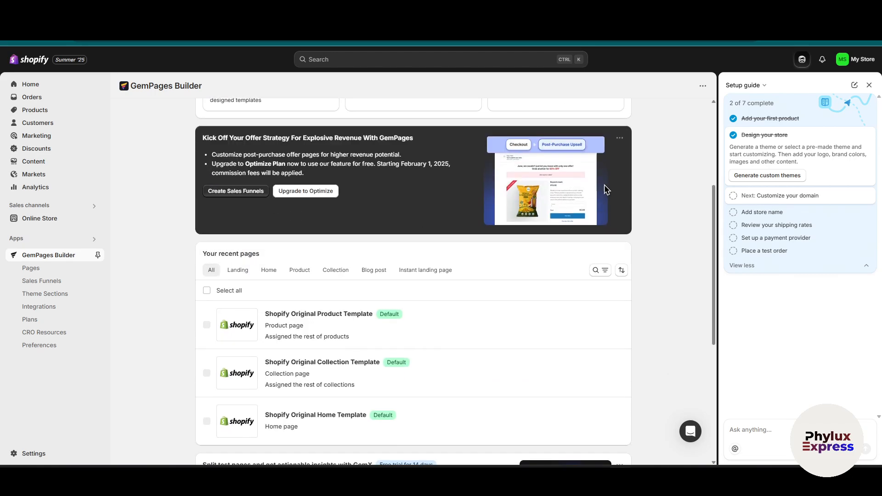
pyautogui.scroll(-3, 604, 189)
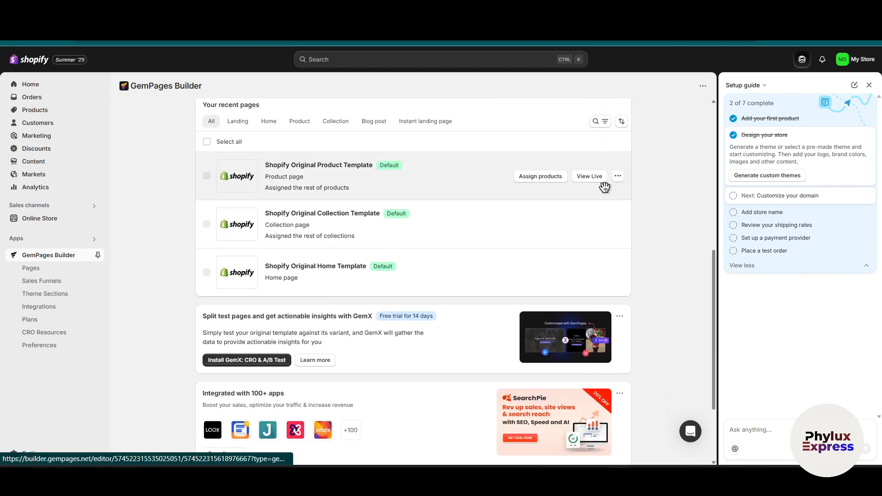
pyautogui.scroll(-4, 605, 188)
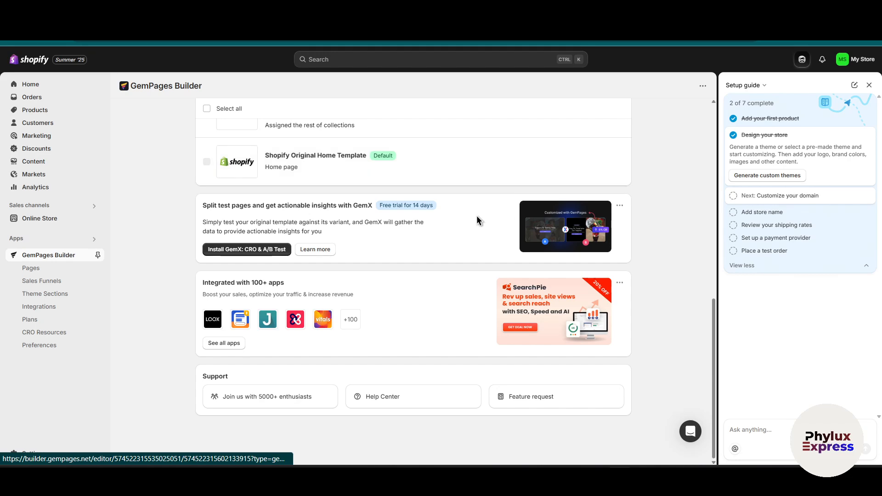
pyautogui.scroll(4, 338, 250)
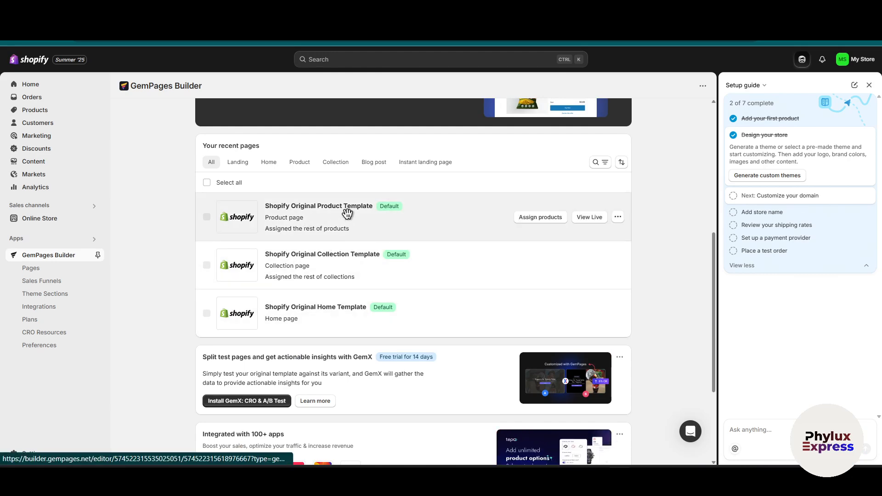
pyautogui.click(346, 223)
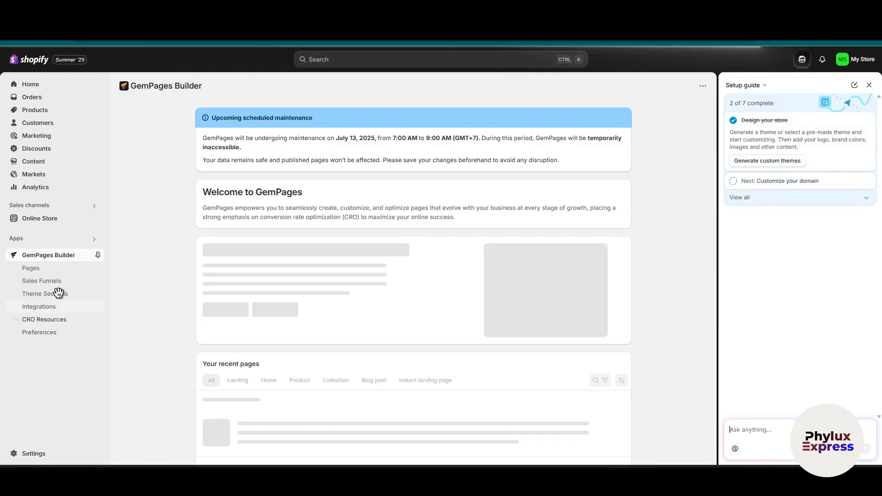
# Step: Start a new page from the GemPages page list and browse the Landing Page templates
pyautogui.click(43, 271)
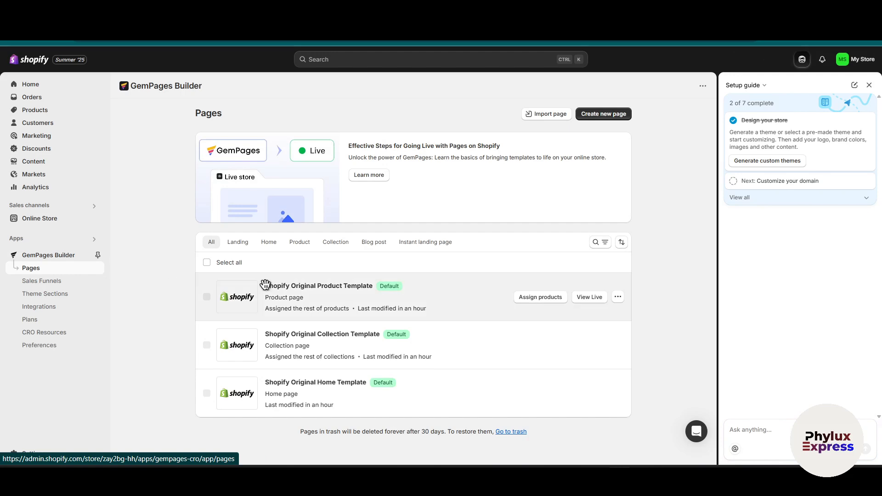
pyautogui.click(618, 114)
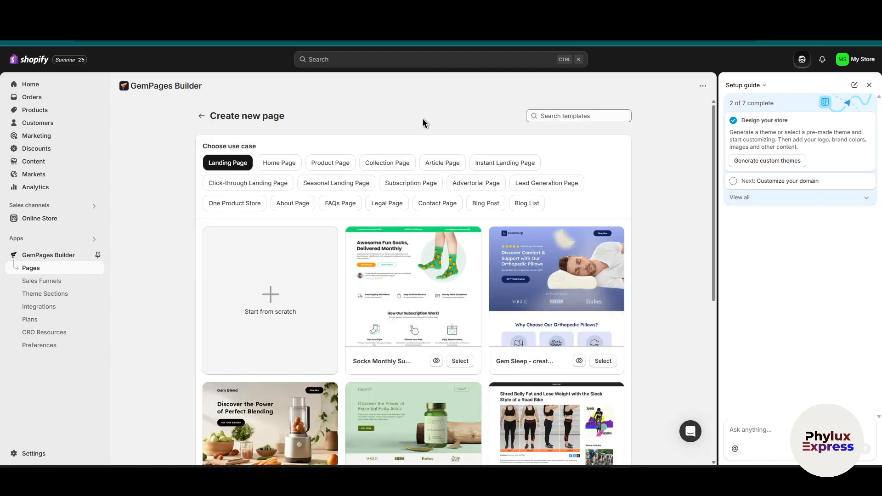
pyautogui.scroll(-2, 425, 127)
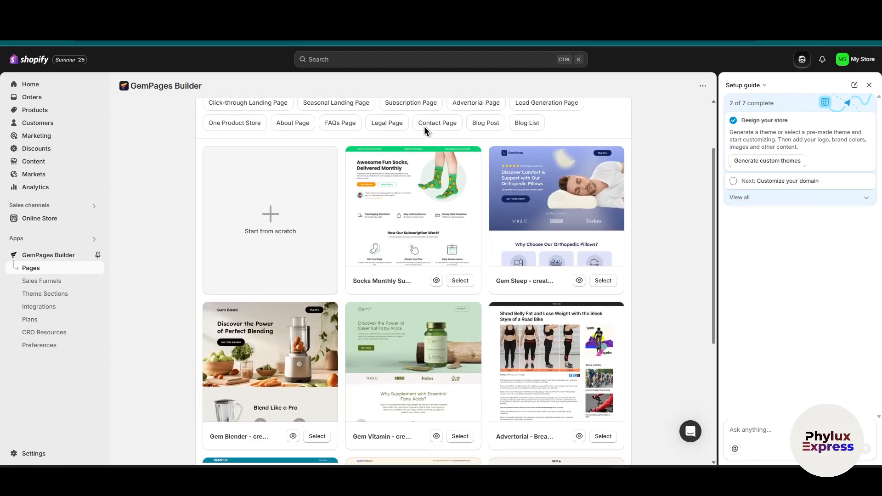
pyautogui.scroll(2, 424, 126)
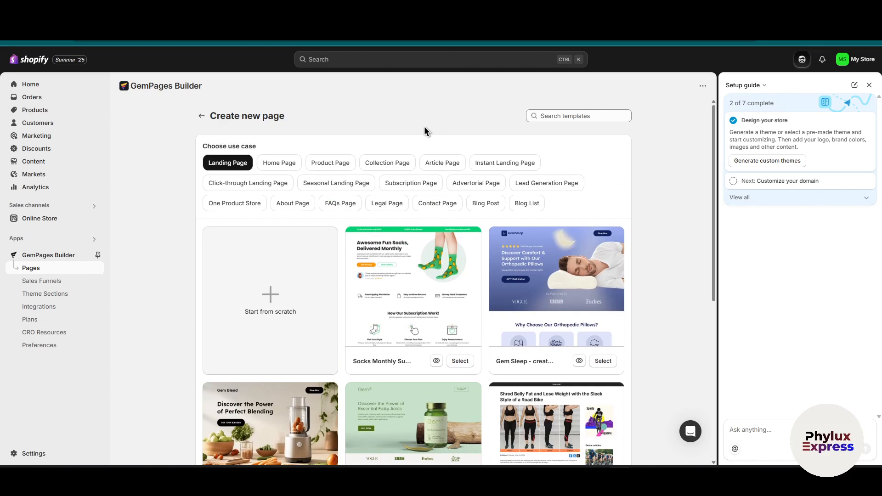
# Step: Browse the first four pages of Landing Page templates to compare the available designs
pyautogui.scroll(-6, 348, 148)
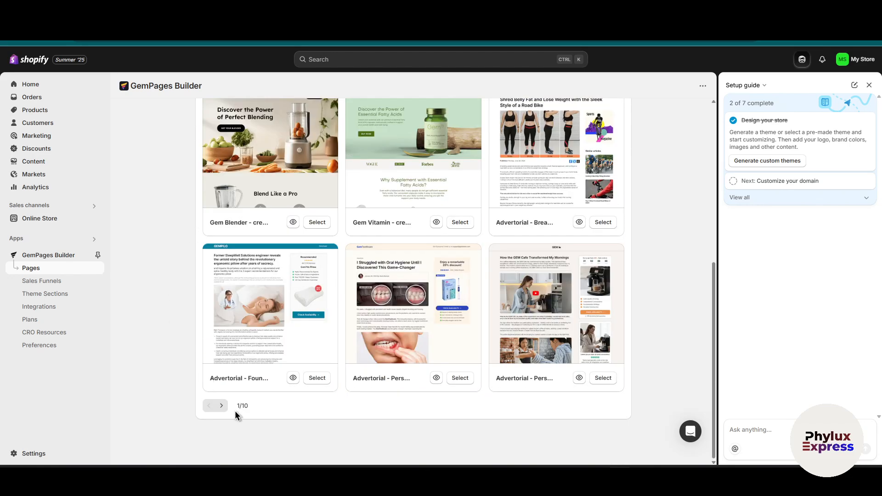
pyautogui.click(222, 405)
pyautogui.scroll(-1, 357, 361)
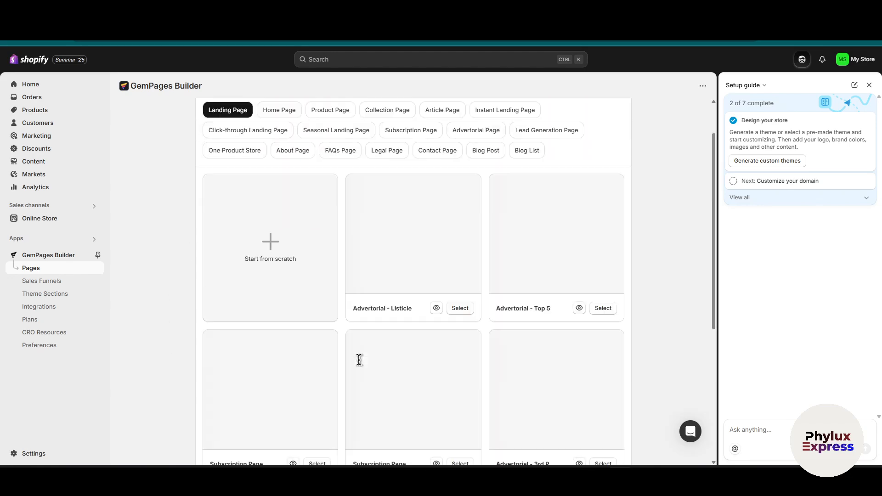
pyautogui.scroll(-5, 358, 361)
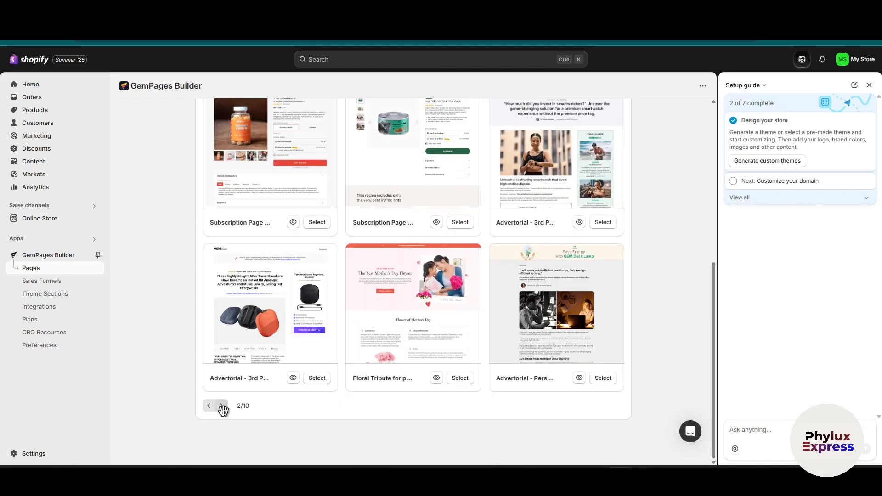
pyautogui.click(222, 405)
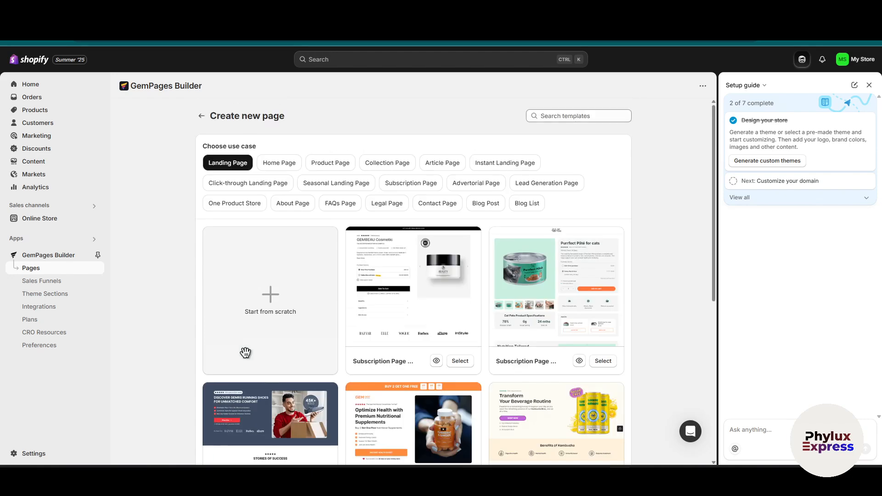
pyautogui.scroll(-6, 244, 353)
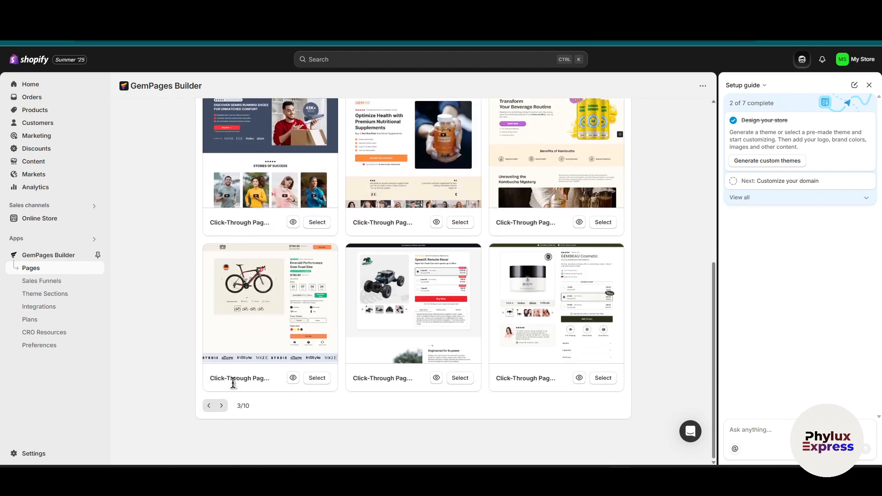
pyautogui.click(222, 405)
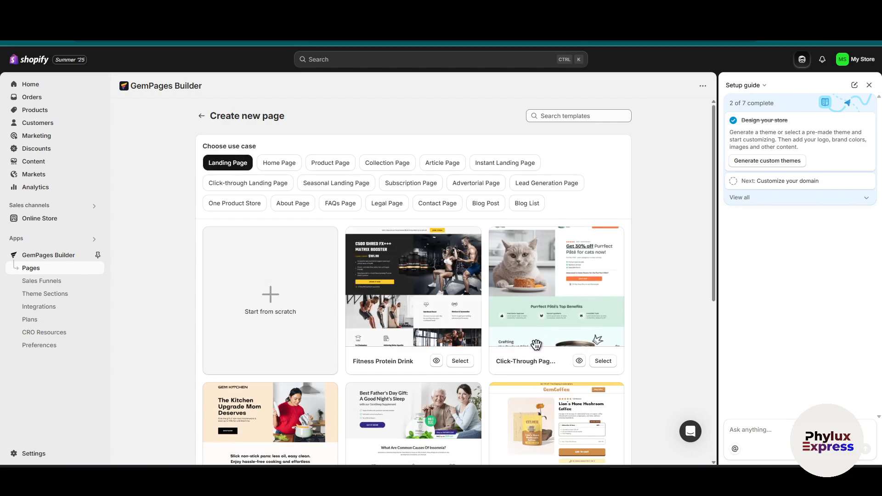
pyautogui.scroll(-3, 543, 354)
pyautogui.scroll(-4, 544, 354)
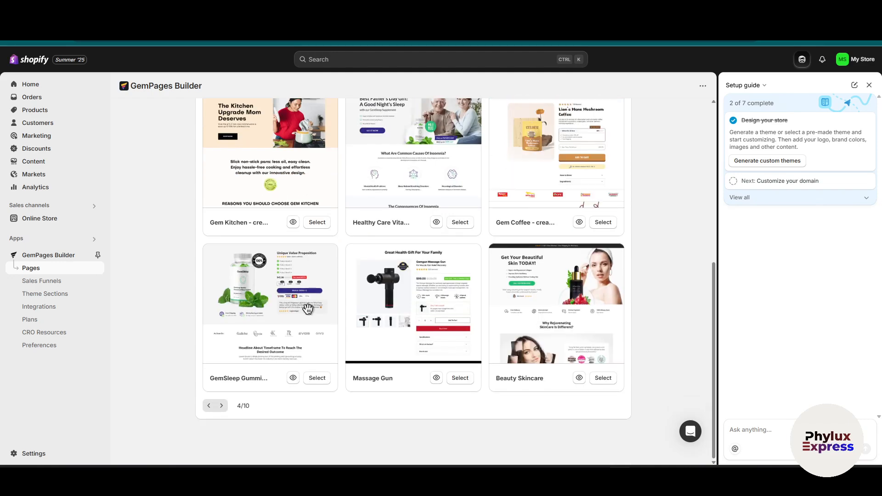
pyautogui.scroll(7, 271, 299)
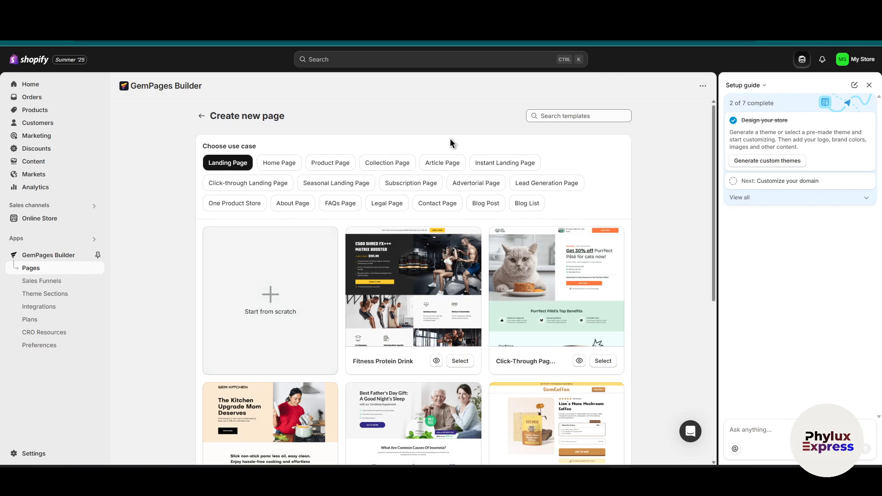
# Step: Filter the templates to the Product Page use case and look through the first page of designs
pyautogui.click(333, 164)
pyautogui.scroll(-3, 341, 149)
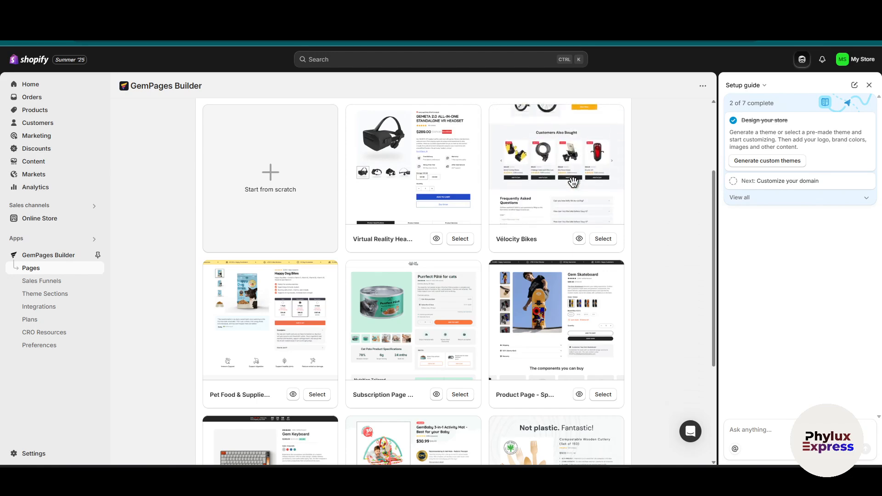
pyautogui.scroll(-2, 573, 183)
pyautogui.scroll(-3, 573, 180)
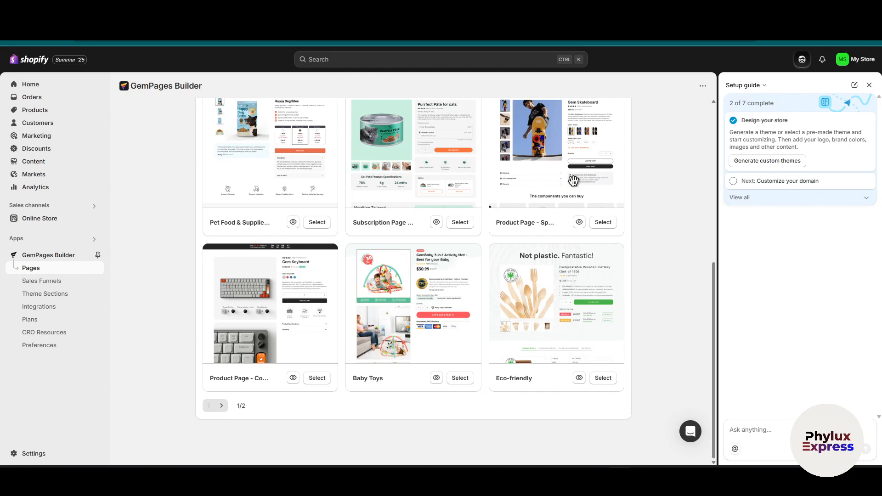
pyautogui.scroll(4, 281, 311)
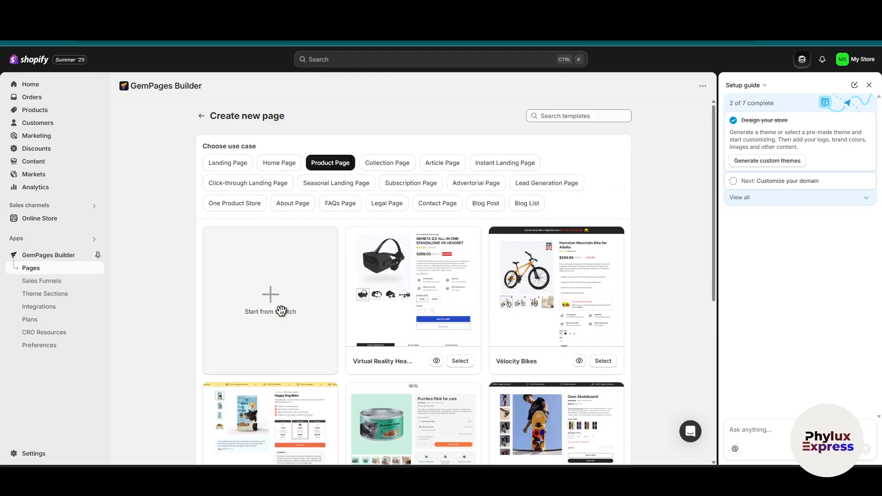
# Step: Filter the templates to the Home Page use case and create the page from the Holiday Back To School template
pyautogui.click(272, 158)
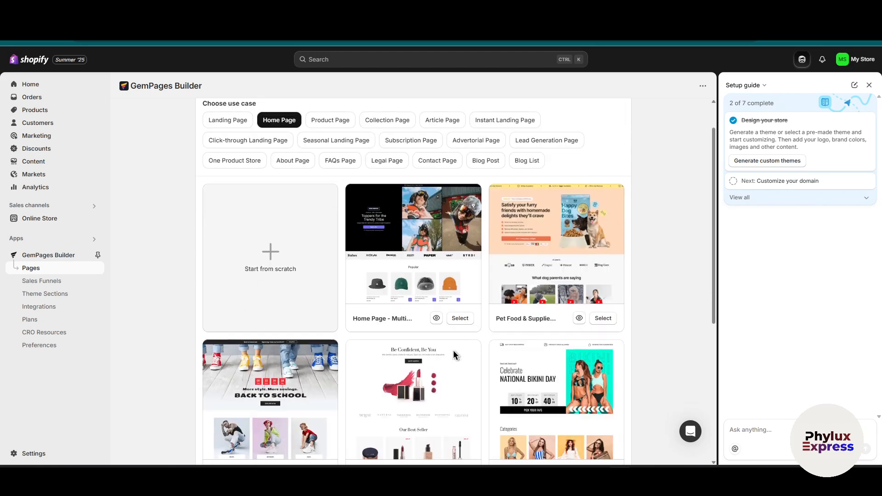
pyautogui.scroll(-5, 453, 351)
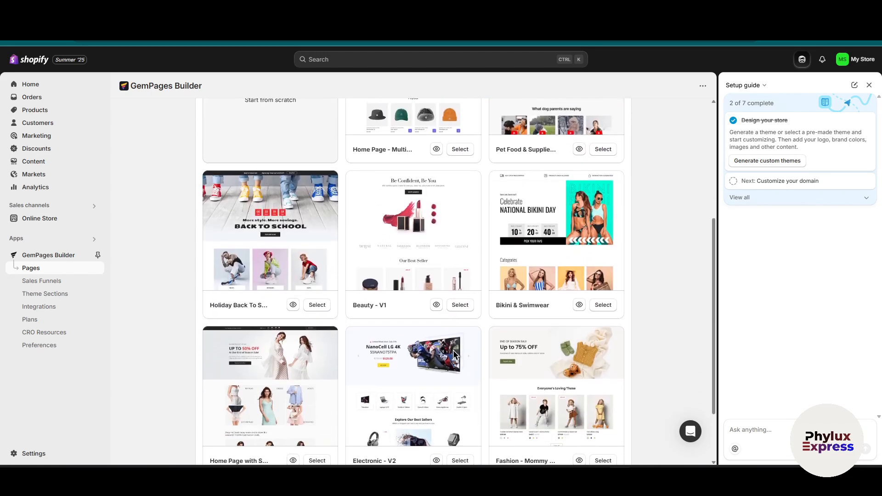
pyautogui.scroll(-1, 294, 264)
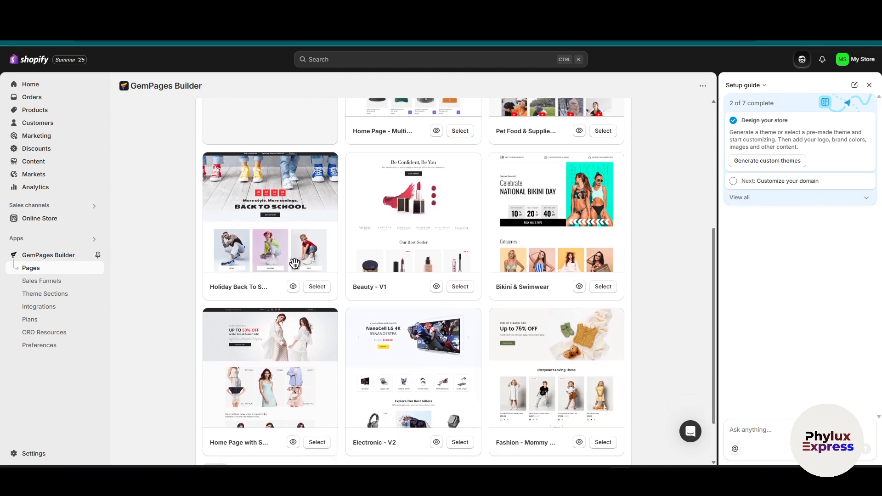
pyautogui.click(317, 288)
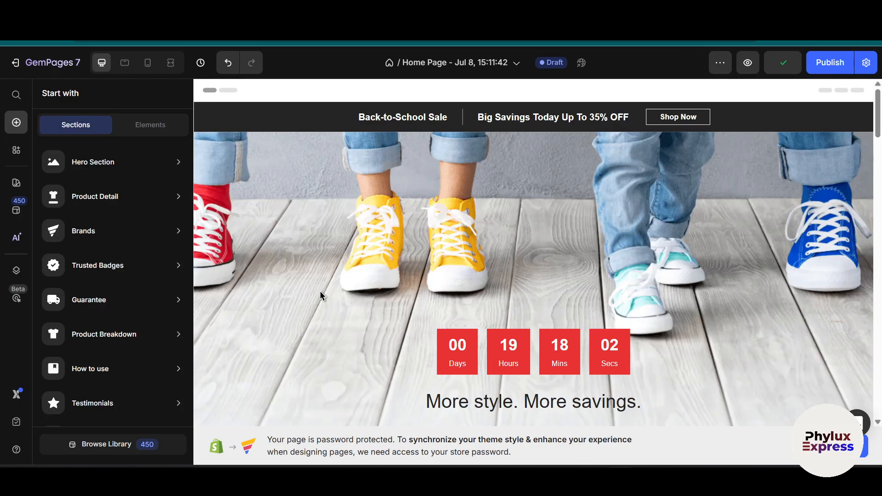
# Step: Look over the new home page's hero banner and category images, and preview the ready-made Hero Section designs
pyautogui.scroll(-2, 557, 305)
pyautogui.scroll(-3, 568, 296)
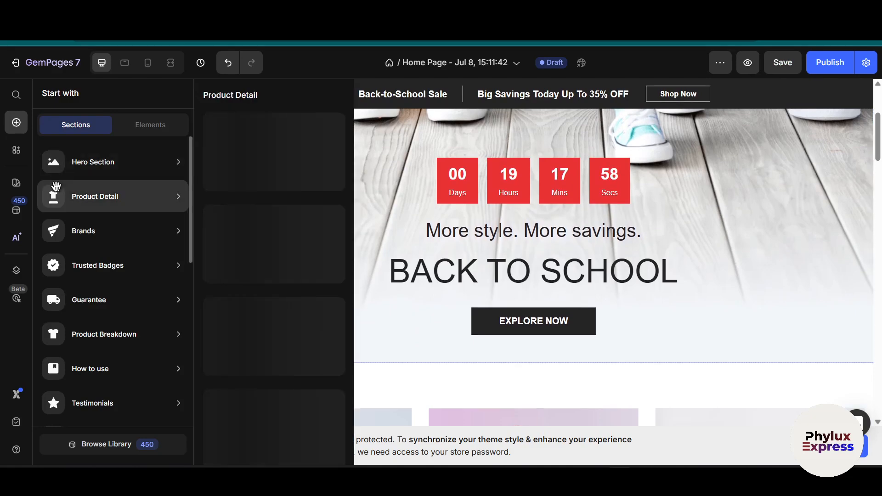
pyautogui.moveTo(160, 164)
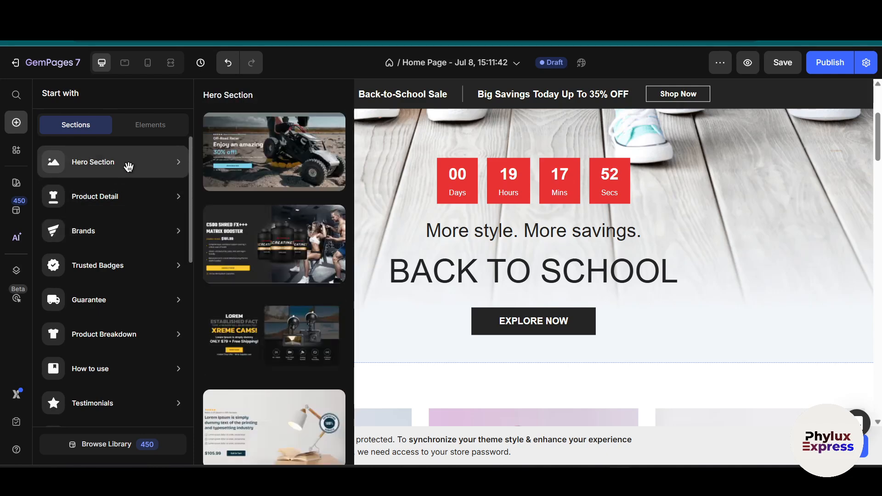
pyautogui.scroll(-1, 282, 213)
pyautogui.scroll(-3, 282, 214)
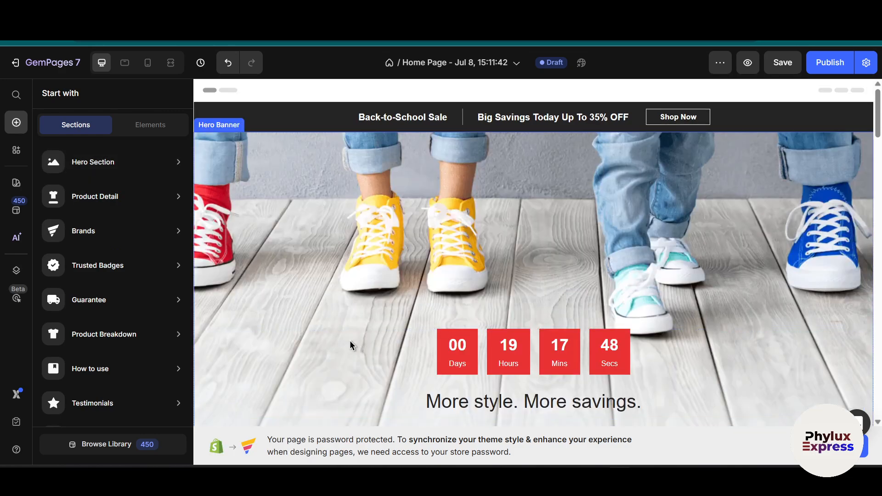
pyautogui.scroll(-3, 415, 229)
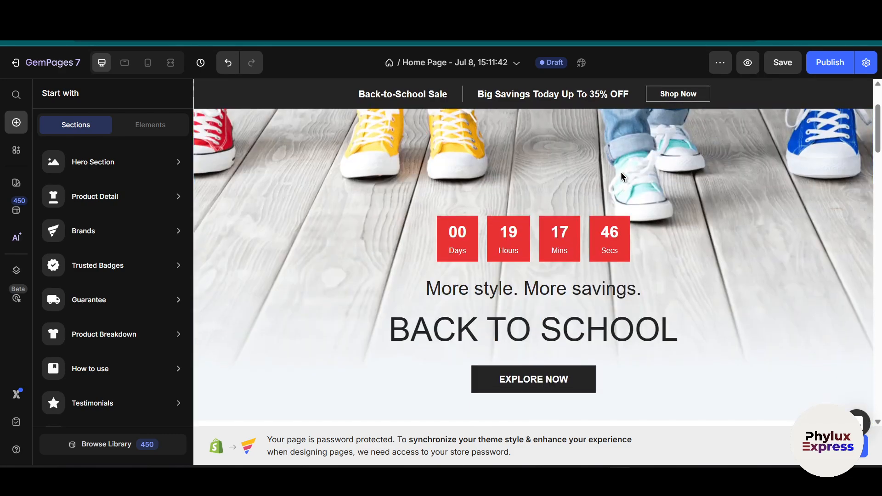
pyautogui.moveTo(101, 211)
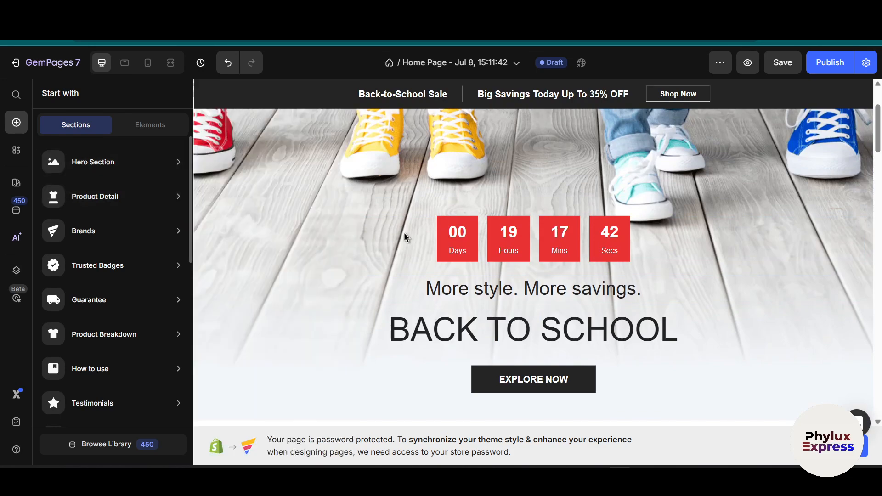
pyautogui.scroll(-1, 633, 281)
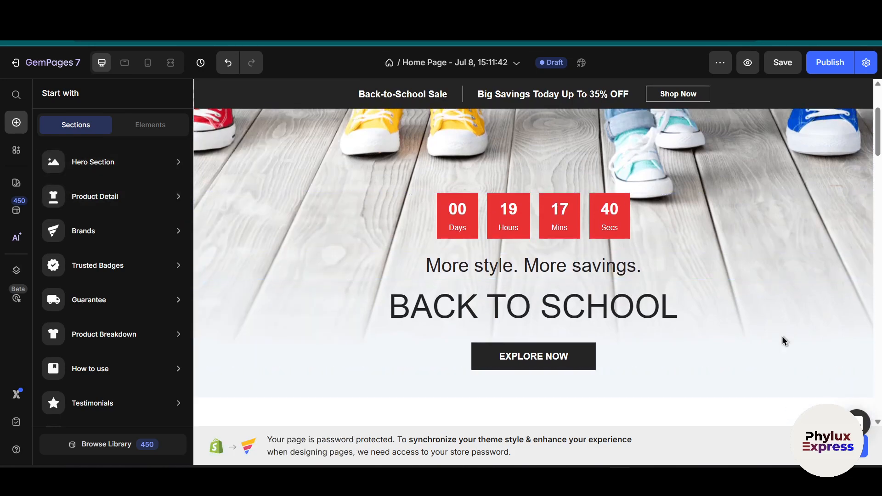
pyautogui.scroll(4, 372, 161)
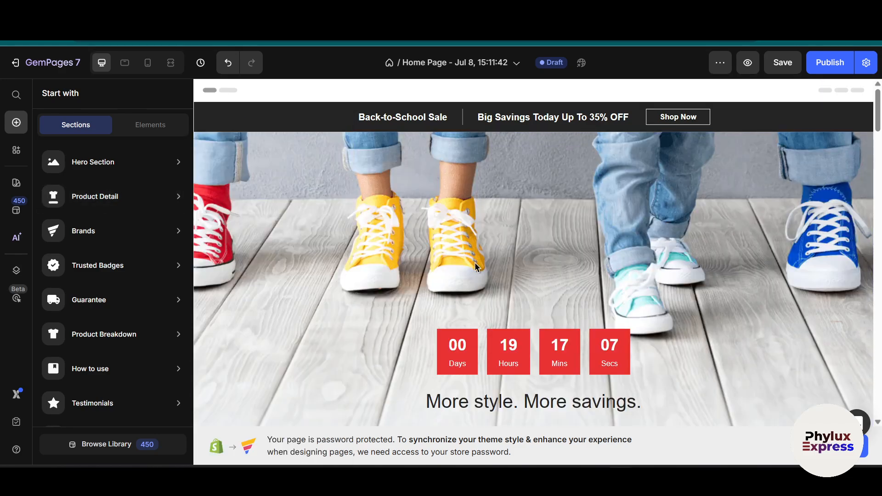
pyautogui.scroll(-10, 494, 270)
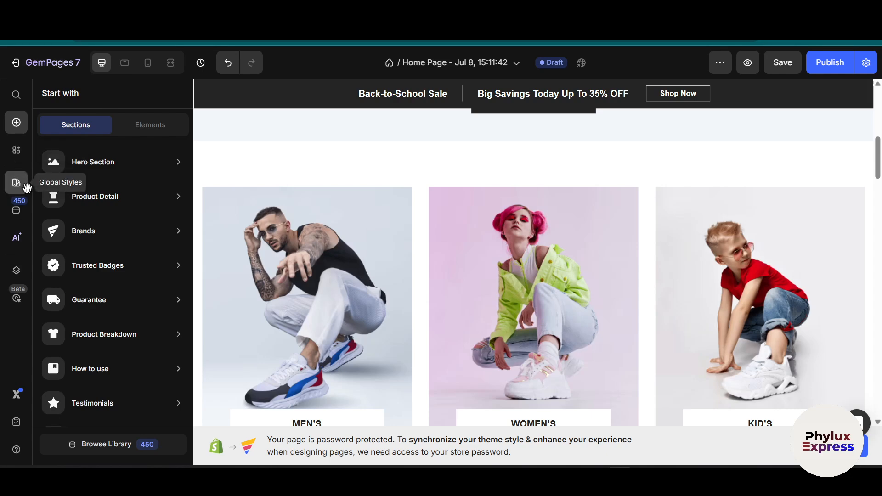
# Step: Open the Template Library, look through all its sections and close it without adding any
pyautogui.click(21, 206)
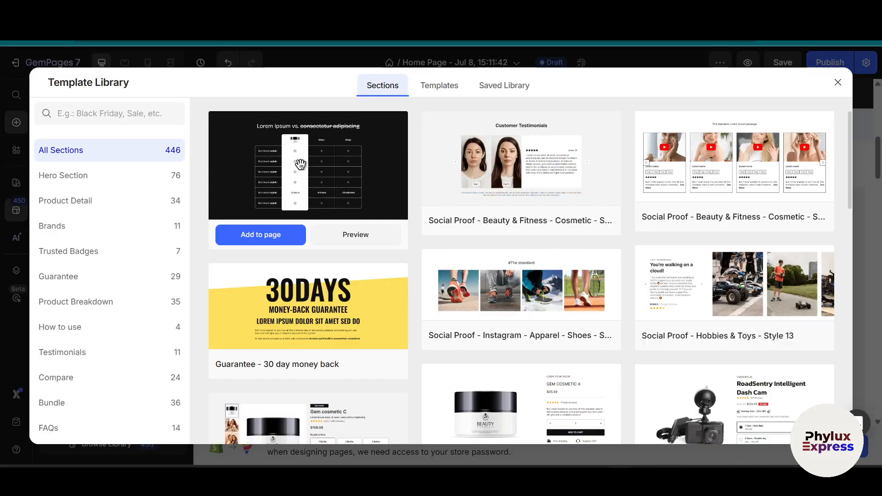
pyautogui.scroll(-1, 363, 292)
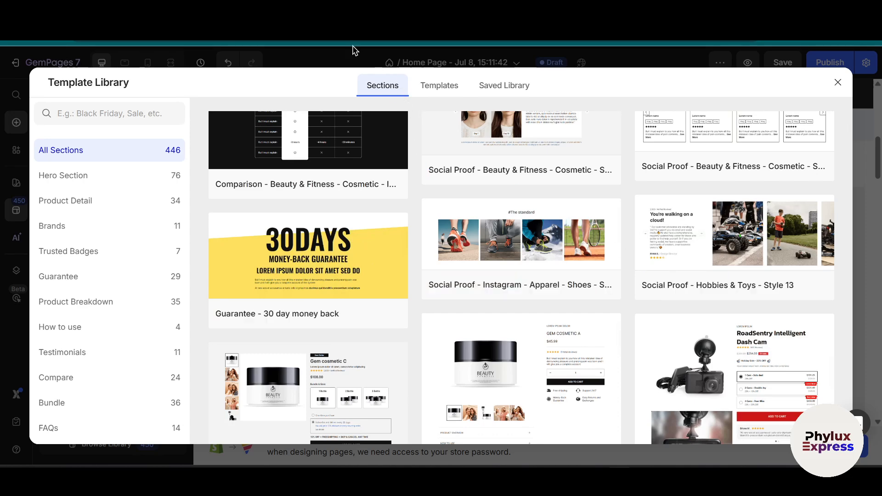
pyautogui.click(15, 188)
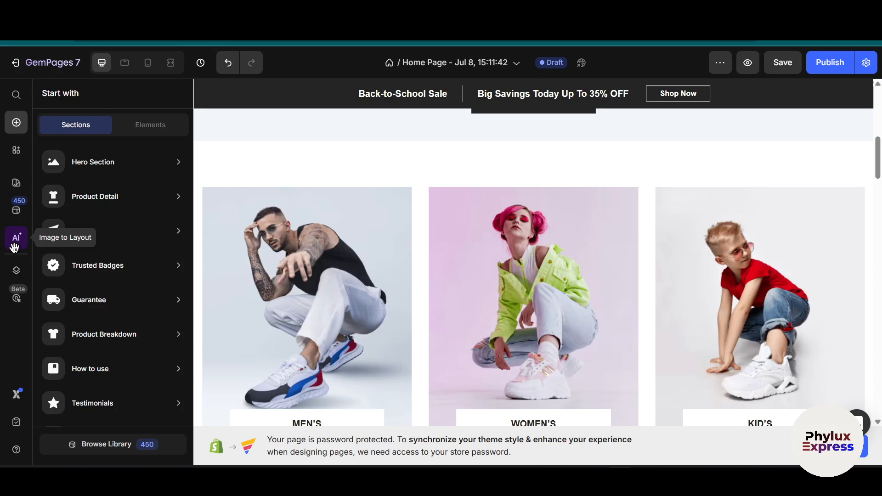
# Step: Examine the URL and image upload options of the Image to Layout tool, then close it
pyautogui.click(14, 246)
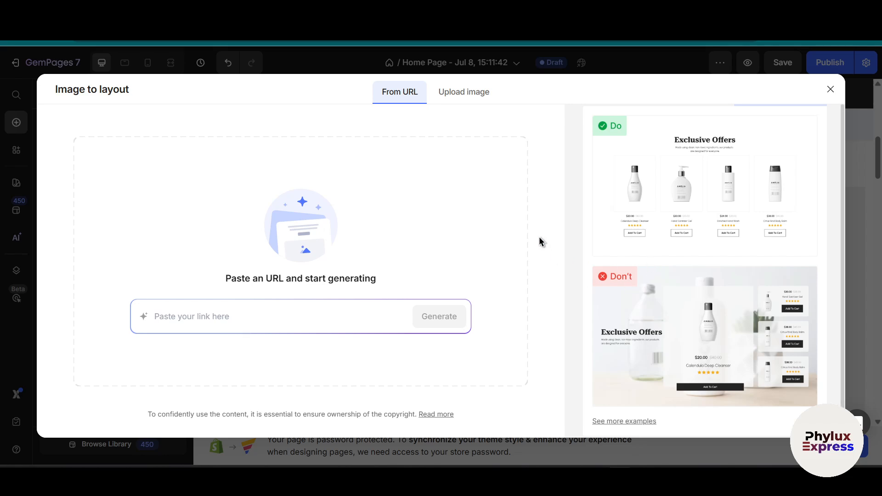
pyautogui.click(478, 100)
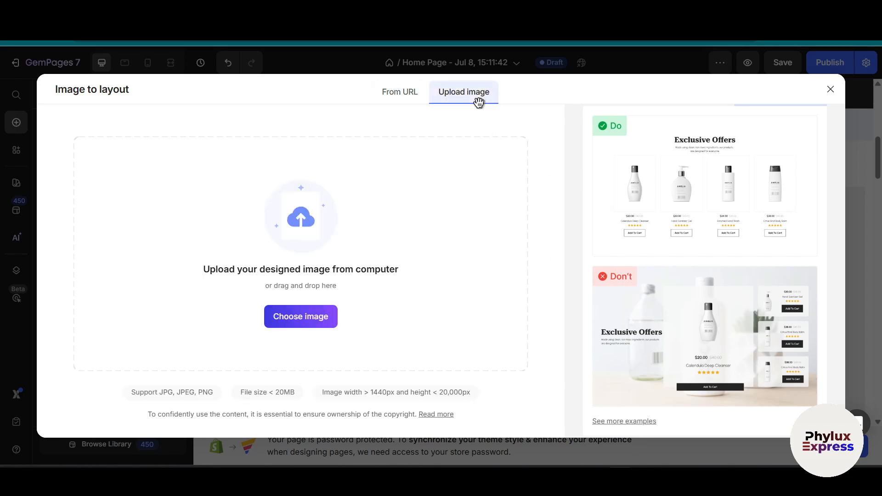
pyautogui.click(829, 90)
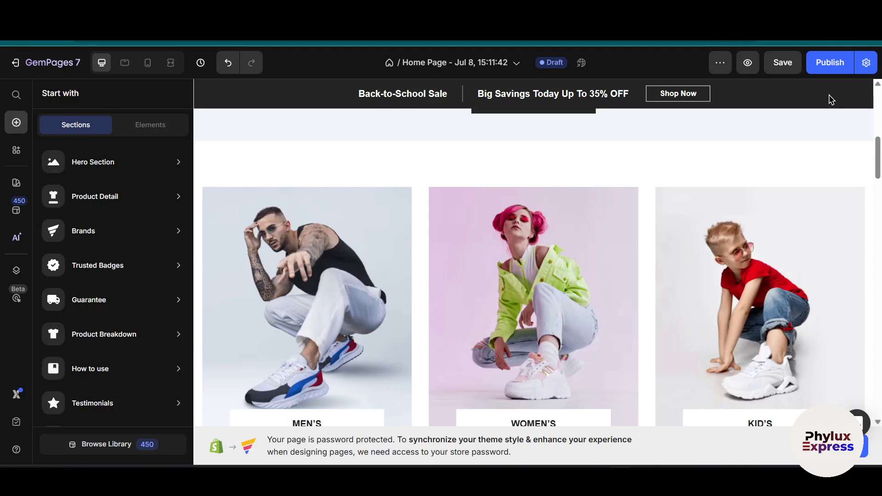
# Step: Show the page's layer structure and expand Section 1 down to the elements inside the Hero Banner's row
pyautogui.click(15, 276)
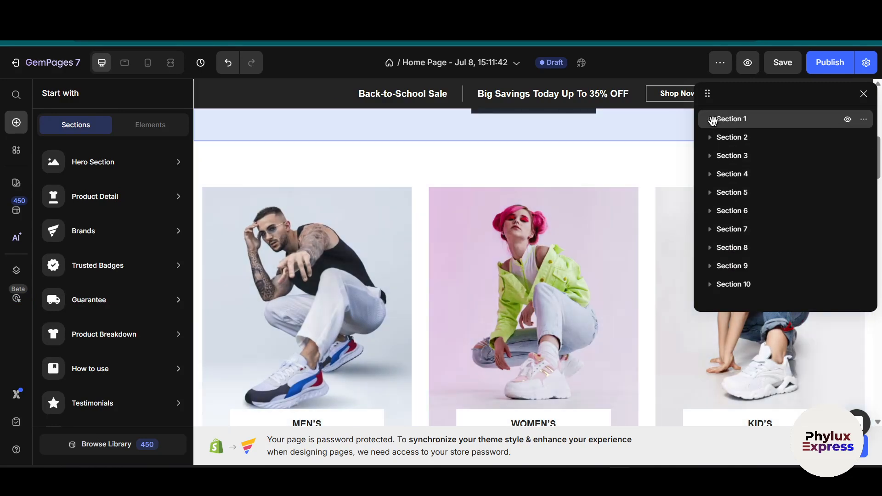
pyautogui.click(711, 120)
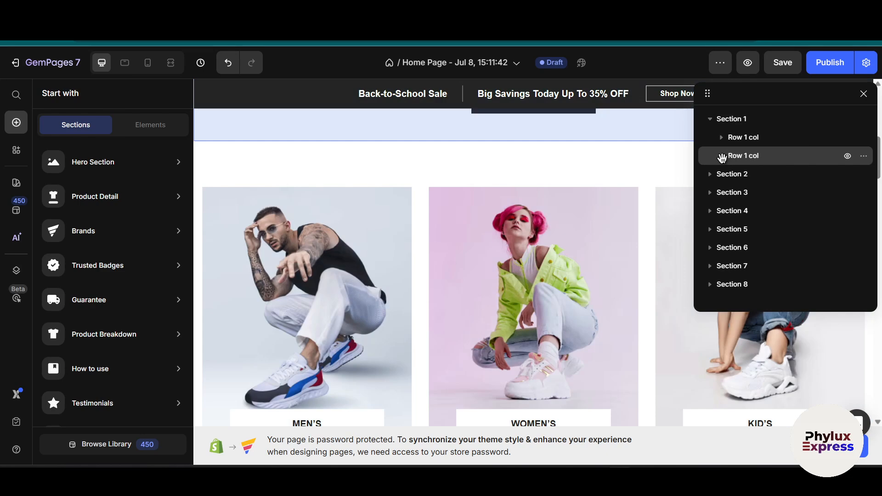
pyautogui.click(721, 156)
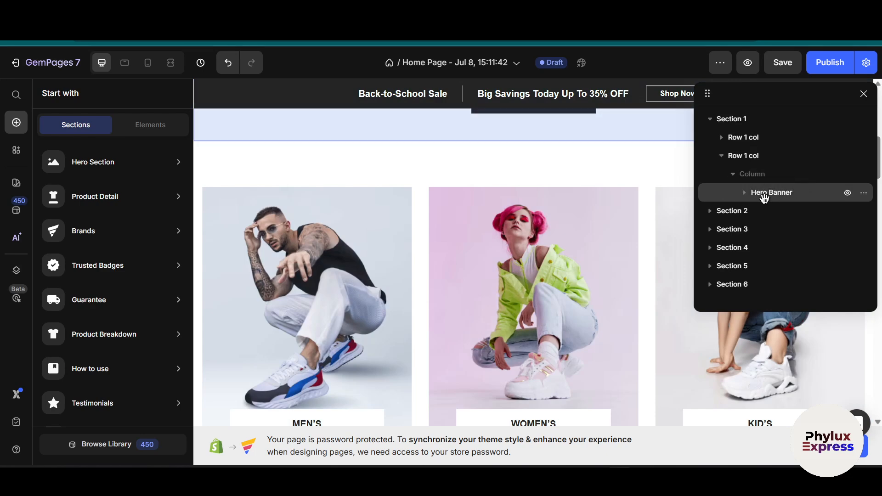
pyautogui.click(744, 192)
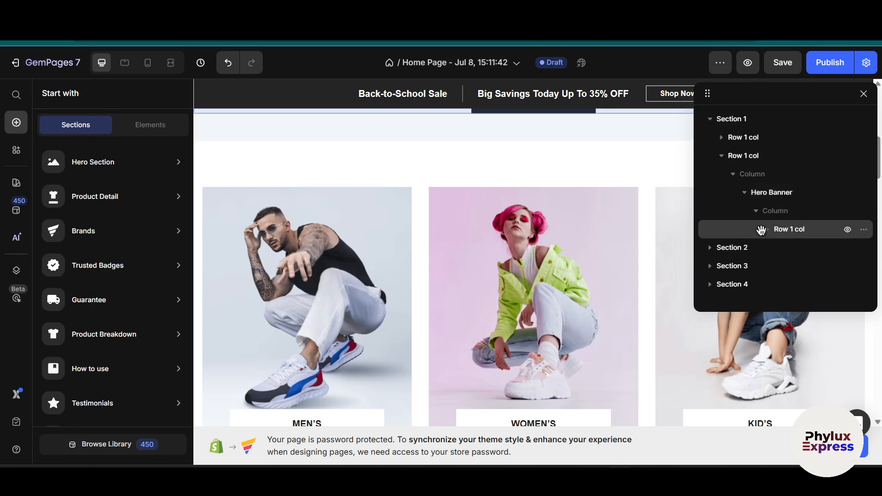
pyautogui.click(764, 232)
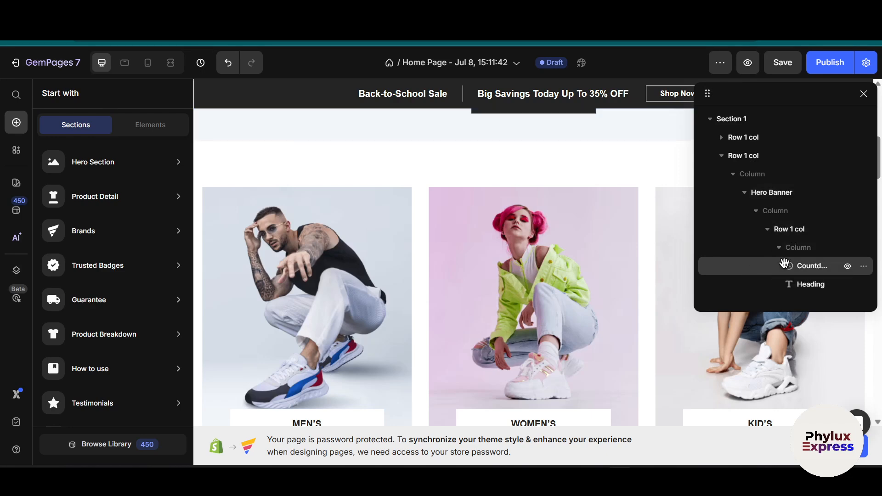
pyautogui.scroll(-1, 783, 264)
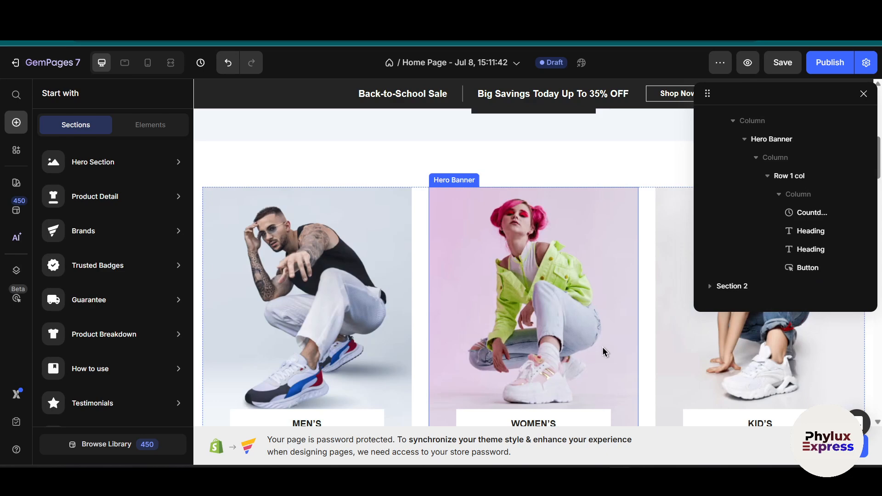
# Step: Select Section 2 on the page and close the layer structure
pyautogui.click(529, 176)
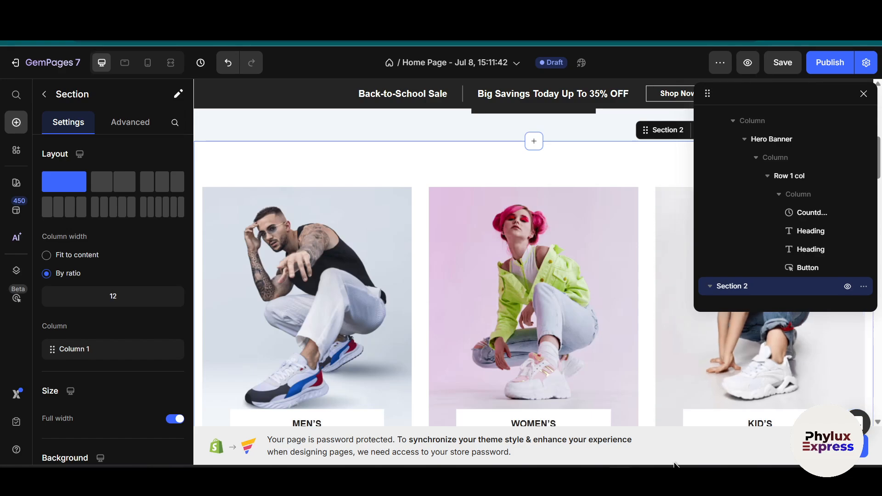
pyautogui.click(863, 94)
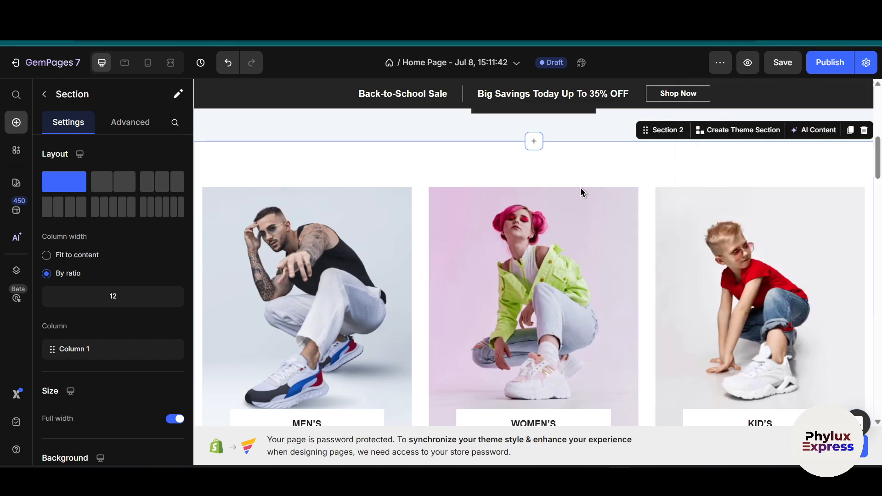
# Step: Open the settings of the Hero Banner at the start of the page and dismiss its element tips
pyautogui.scroll(5, 580, 187)
pyautogui.scroll(3, 580, 187)
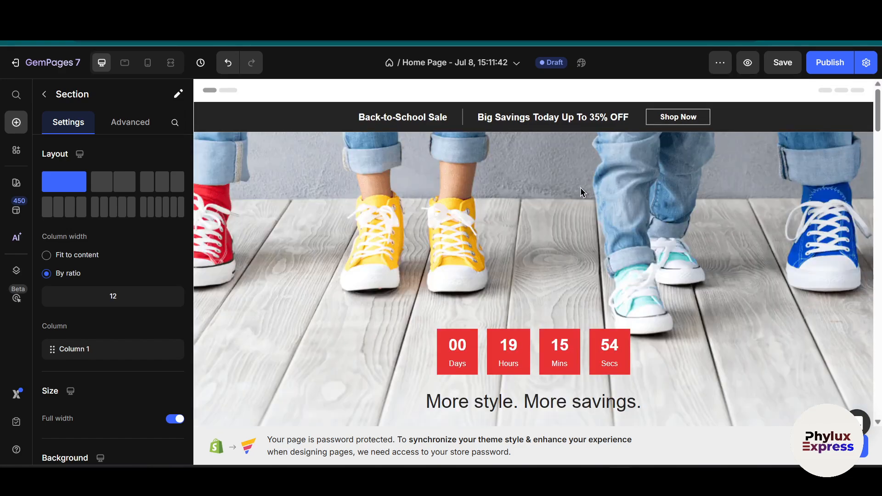
pyautogui.click(283, 208)
pyautogui.scroll(-2, 570, 188)
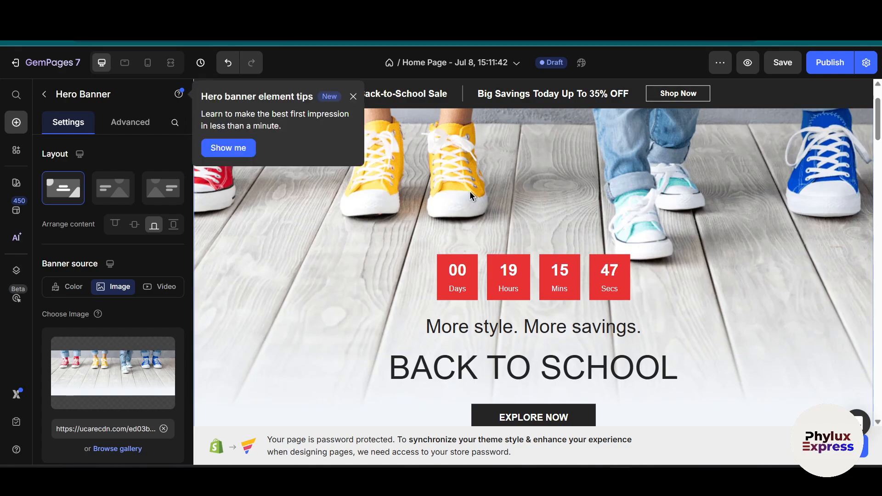
pyautogui.scroll(2, 470, 191)
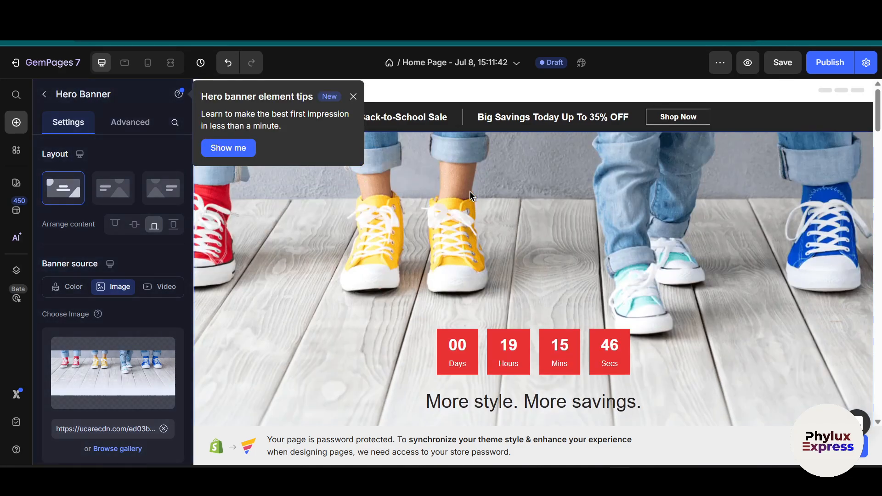
pyautogui.click(352, 97)
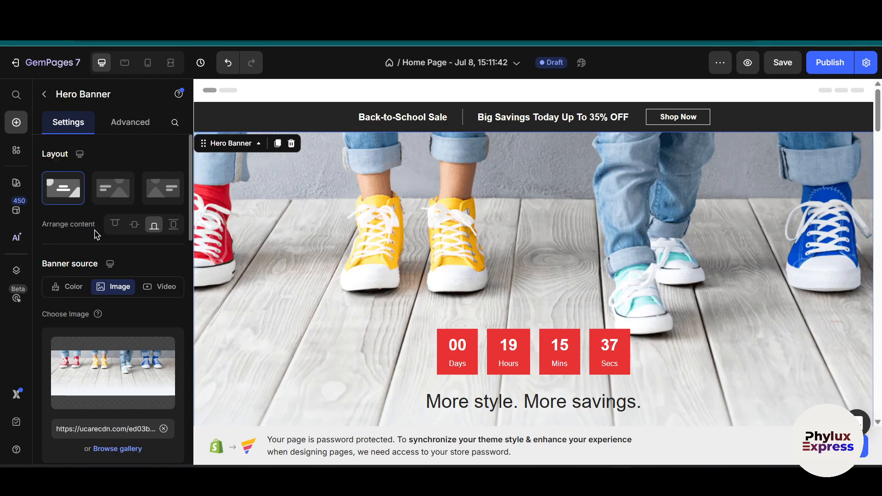
# Step: Examine the Hero Banner's content arrangement, banner source, image and link URL settings
pyautogui.scroll(-2, 78, 258)
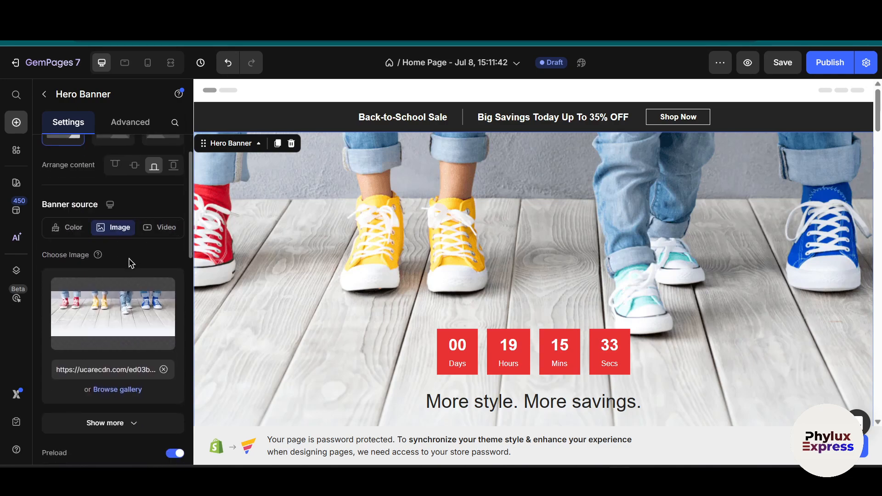
pyautogui.moveTo(88, 294)
pyautogui.scroll(-1, 99, 302)
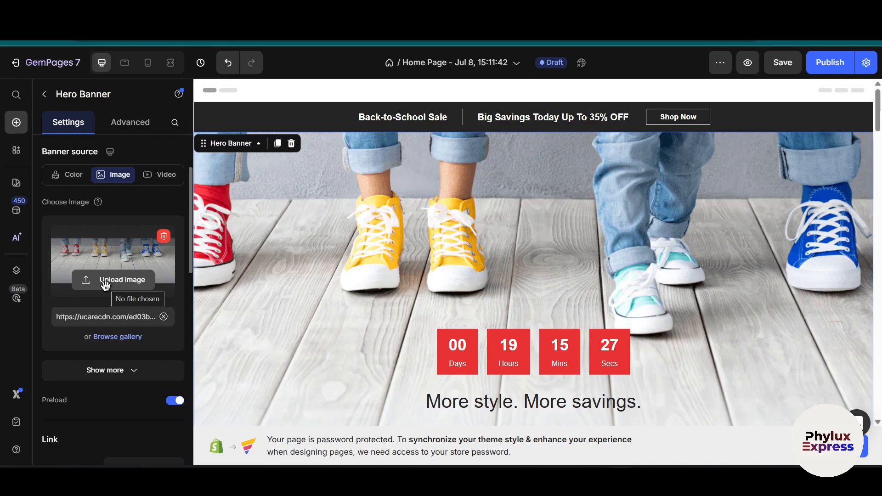
pyautogui.scroll(-1, 104, 287)
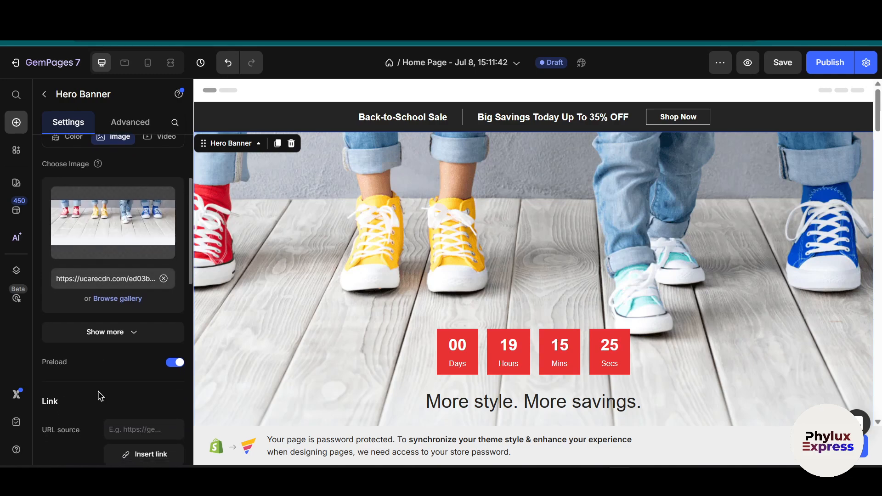
pyautogui.scroll(-2, 92, 407)
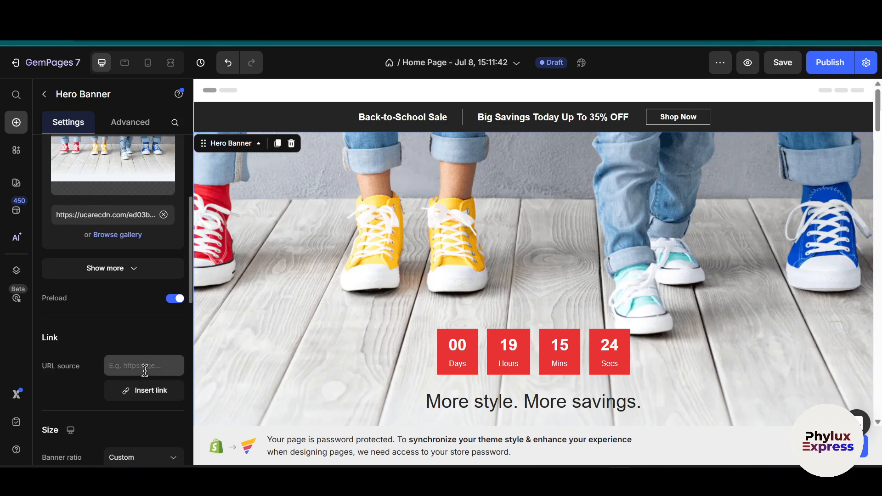
pyautogui.click(160, 364)
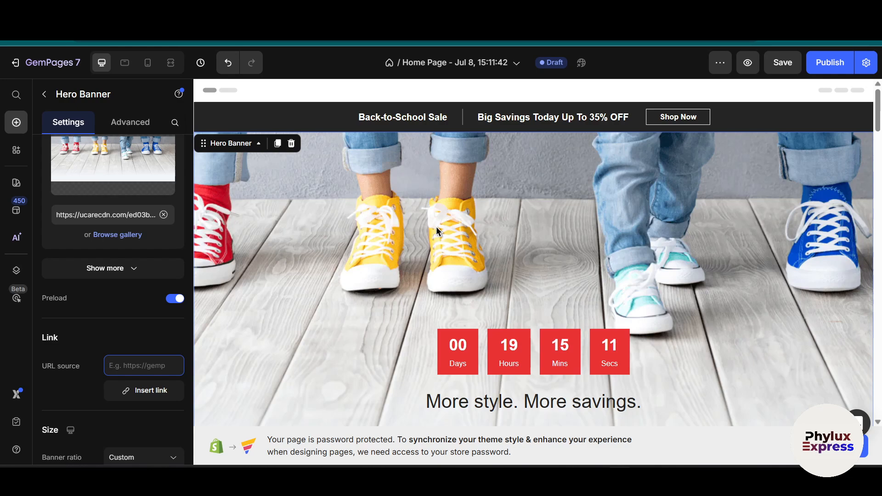
# Step: Look through the Hero Banner's size, shape, overlay, hover zoom, parallax scrolling and SEO settings
pyautogui.scroll(-4, 103, 335)
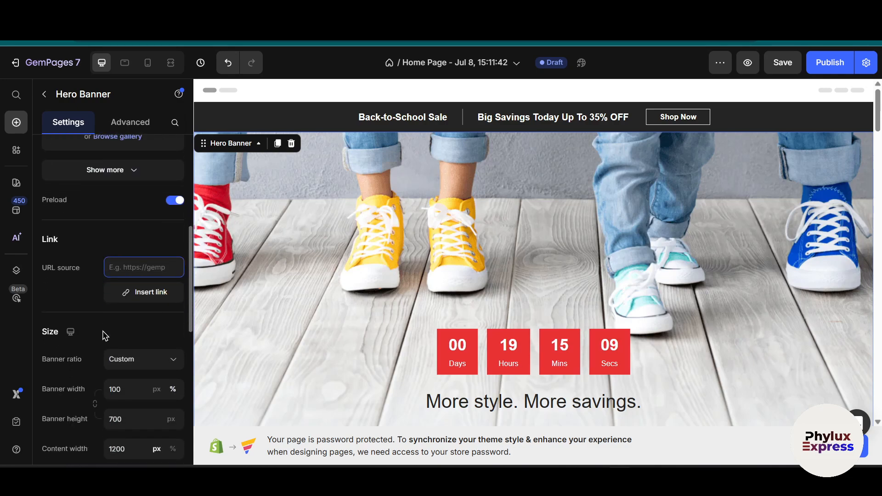
pyautogui.scroll(-1, 105, 335)
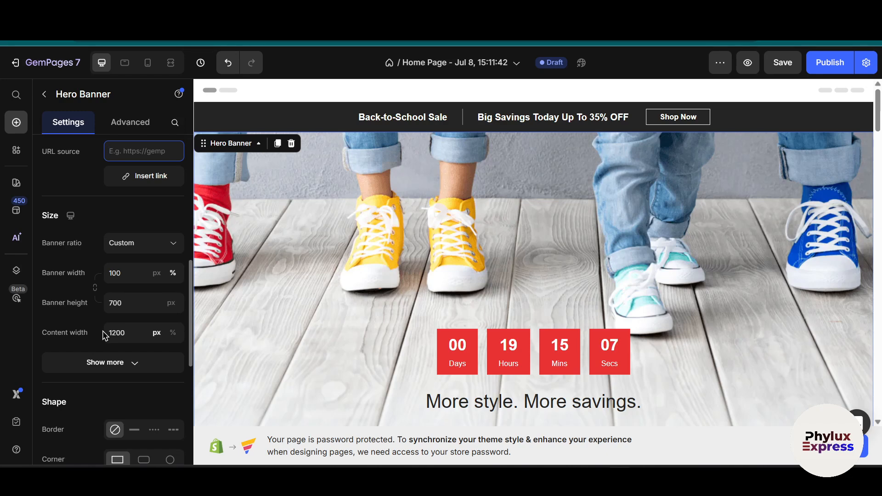
pyautogui.scroll(-2, 103, 335)
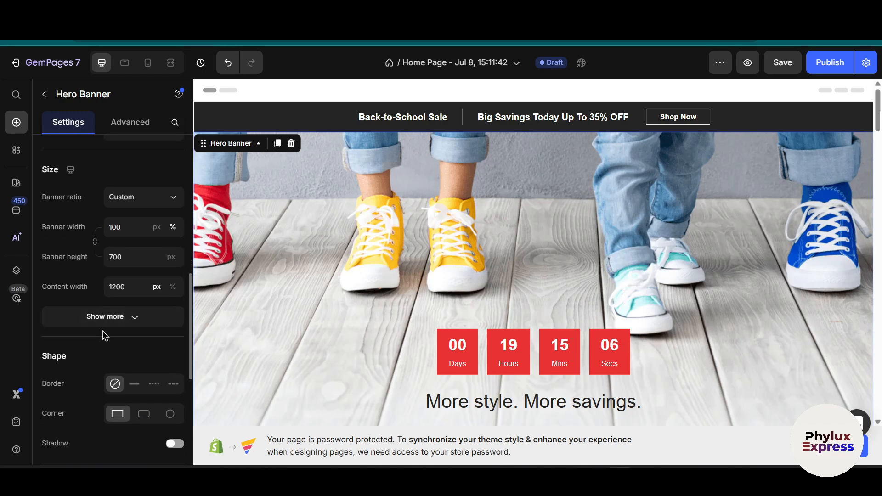
pyautogui.scroll(-4, 105, 336)
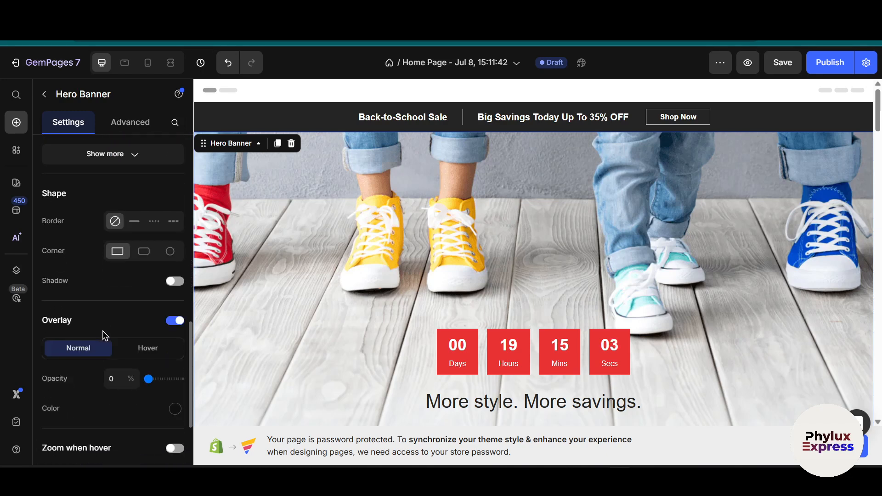
pyautogui.scroll(-3, 105, 336)
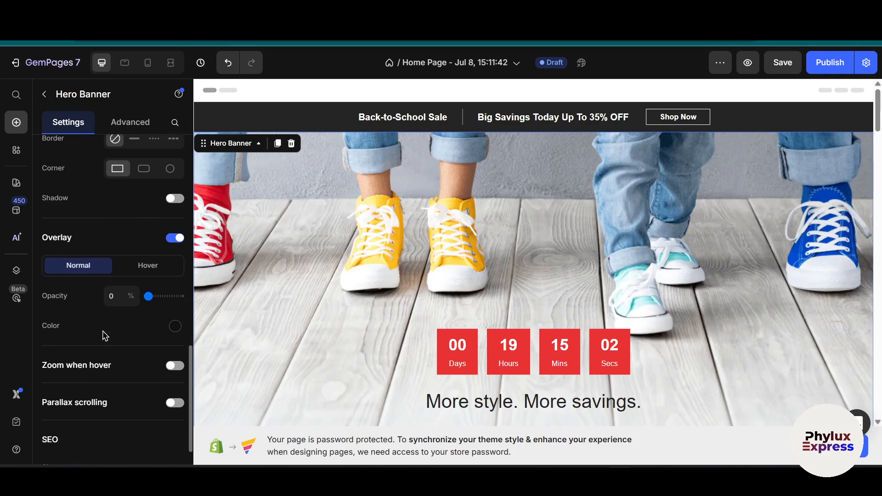
pyautogui.scroll(-4, 103, 331)
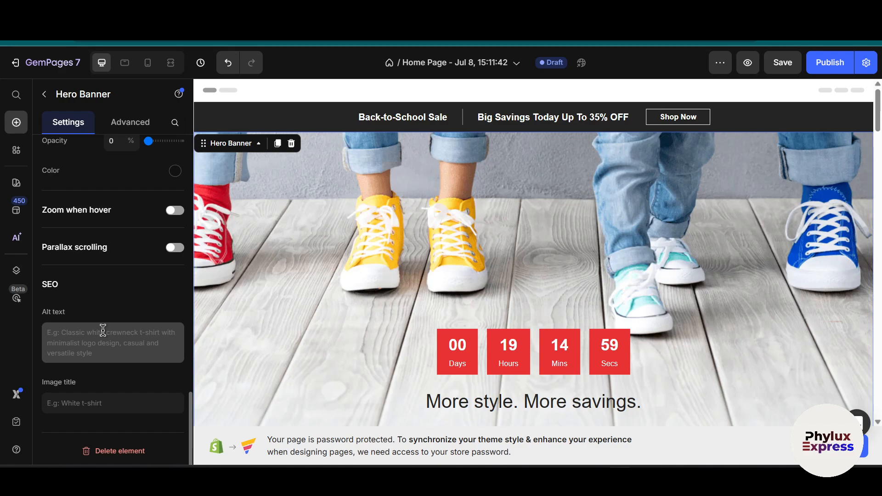
pyautogui.scroll(10, 103, 331)
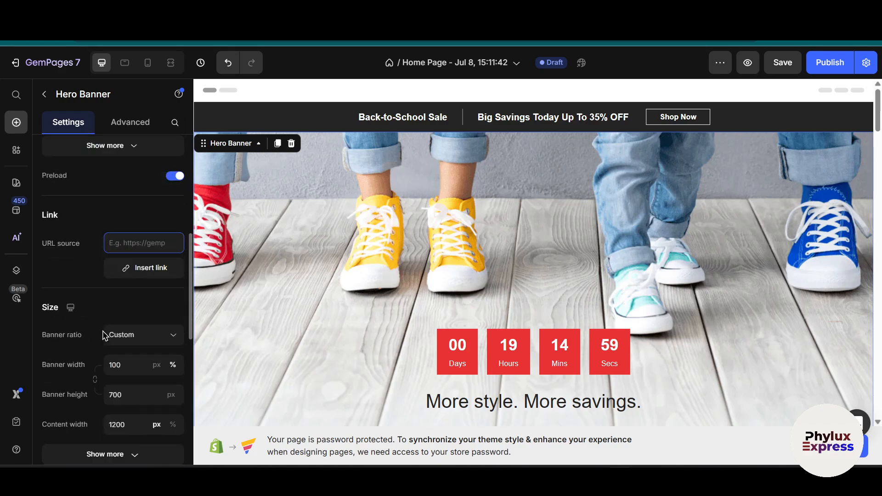
# Step: Examine the Hero Banner's advanced options, from device display and spacing to position, opacity, animation, interaction and CSS class
pyautogui.click(133, 128)
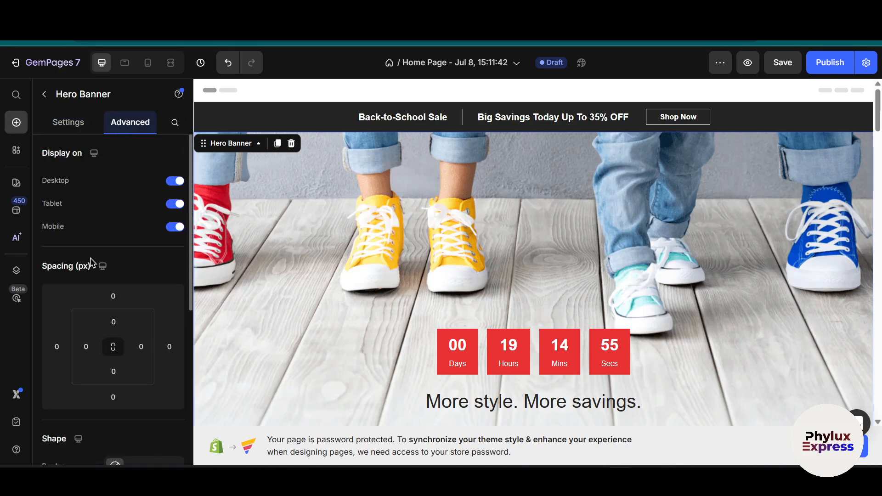
pyautogui.scroll(-1, 90, 262)
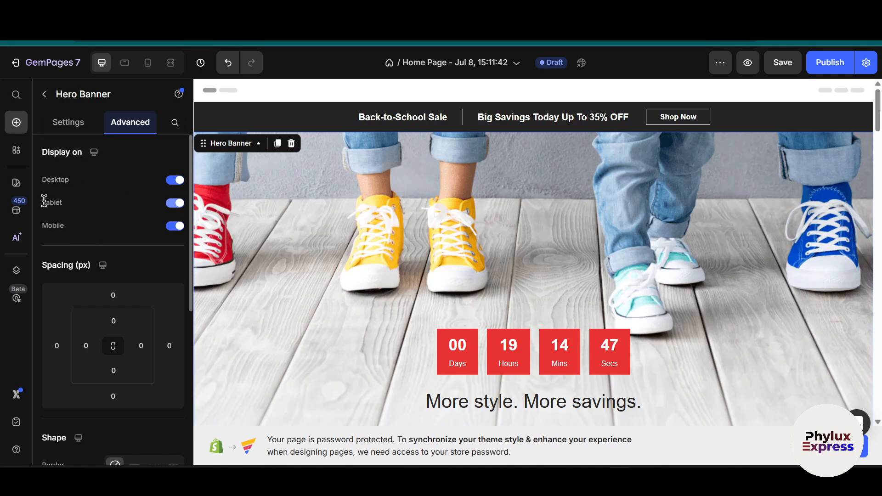
pyautogui.scroll(-1, 83, 234)
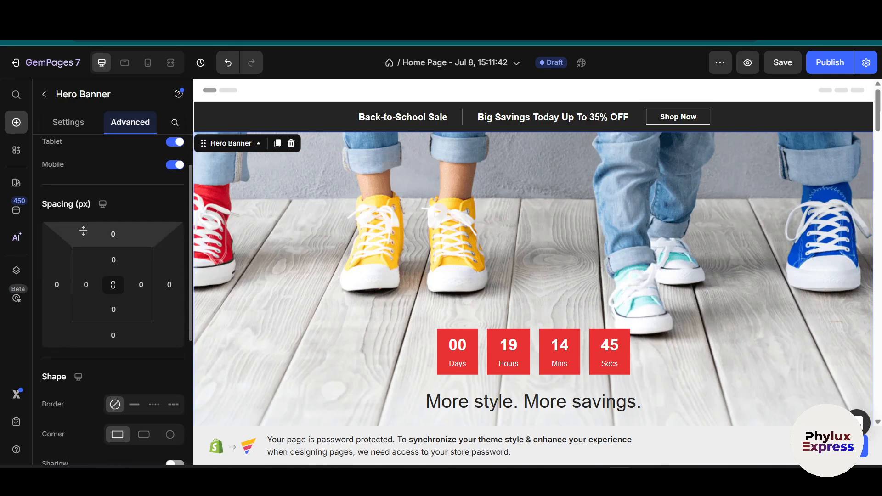
pyautogui.scroll(-4, 83, 231)
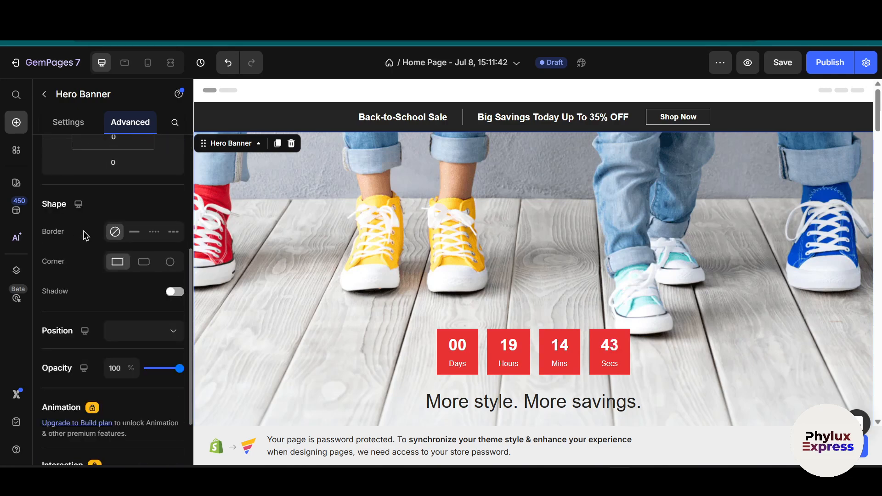
pyautogui.scroll(-1, 85, 236)
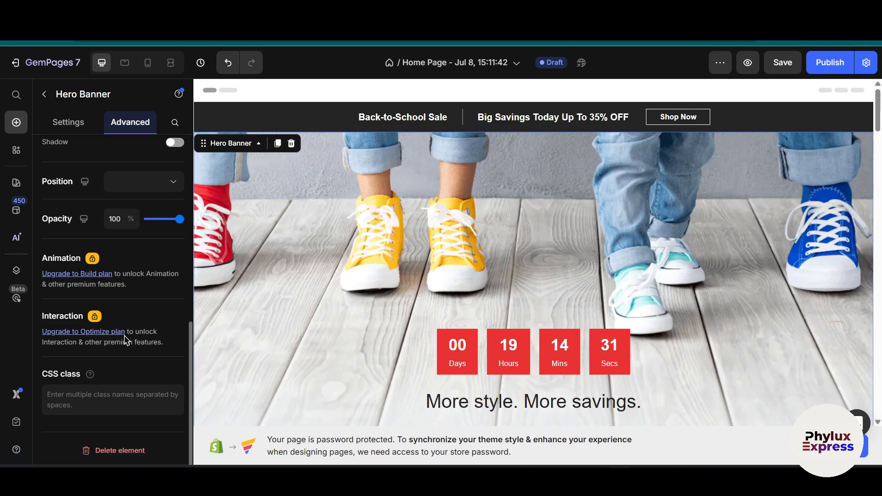
pyautogui.scroll(5, 133, 322)
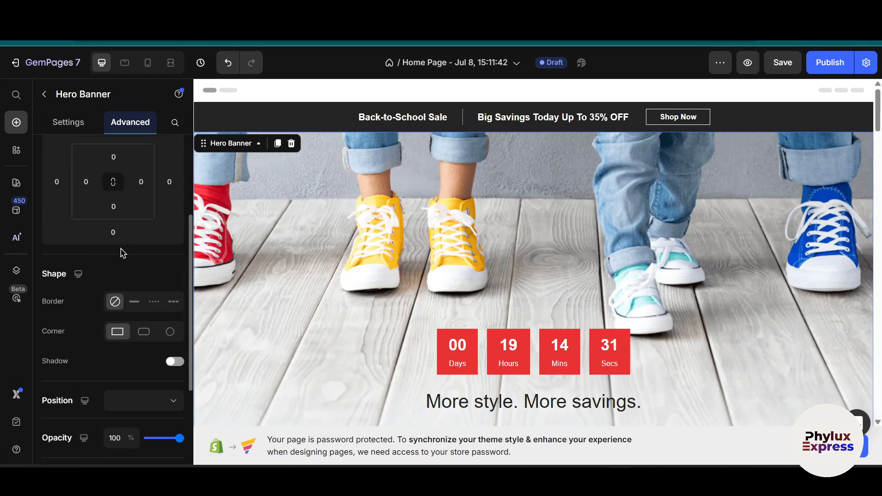
# Step: Replace the Hero Banner's image by uploading images.jpeg from the Shopify material folder on drive D, and check the banner
pyautogui.click(73, 123)
pyautogui.scroll(4, 98, 240)
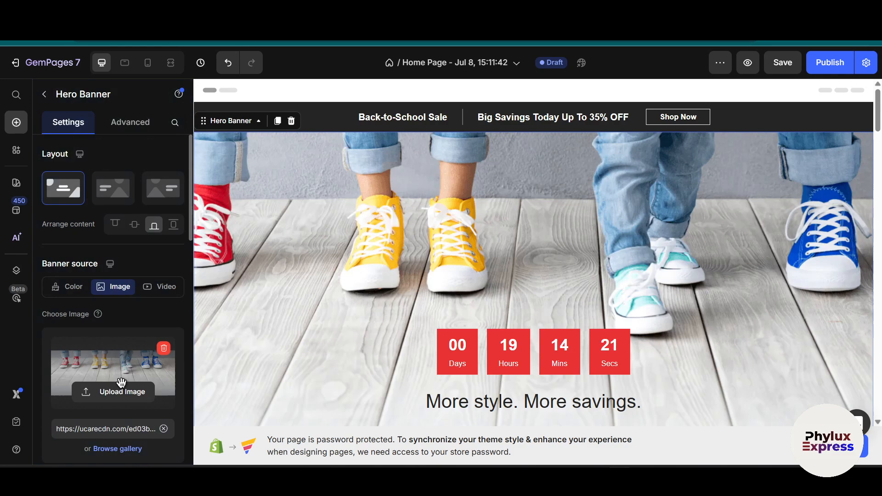
pyautogui.moveTo(129, 378)
pyautogui.scroll(-1, 128, 376)
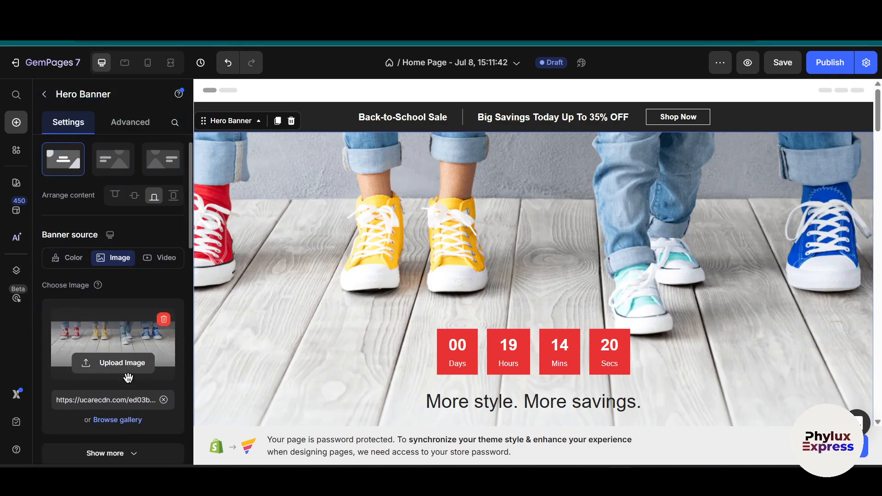
pyautogui.click(128, 369)
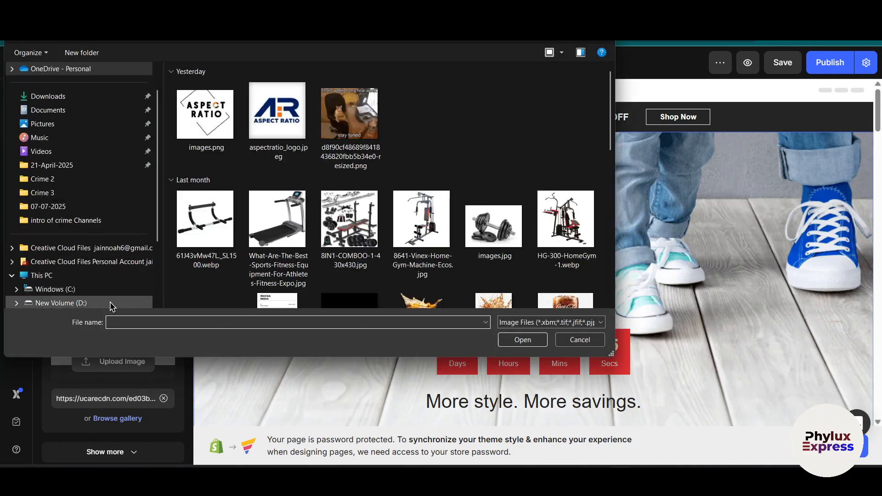
pyautogui.click(114, 304)
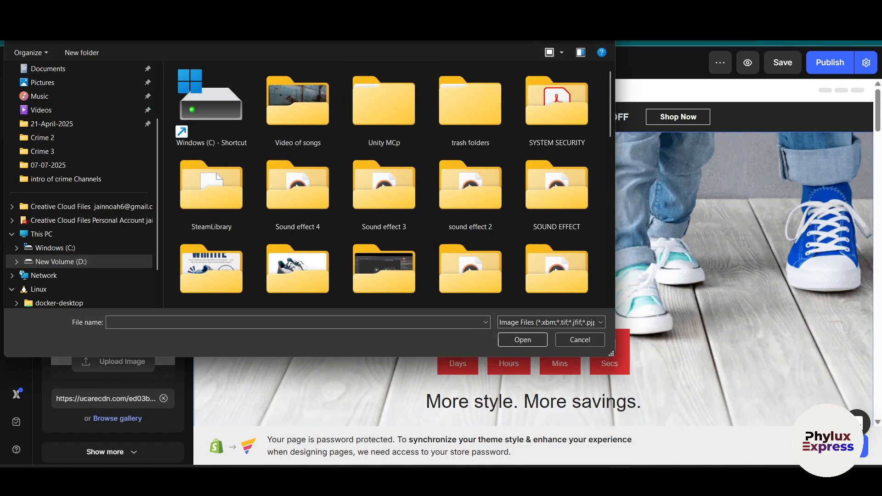
pyautogui.write('s')
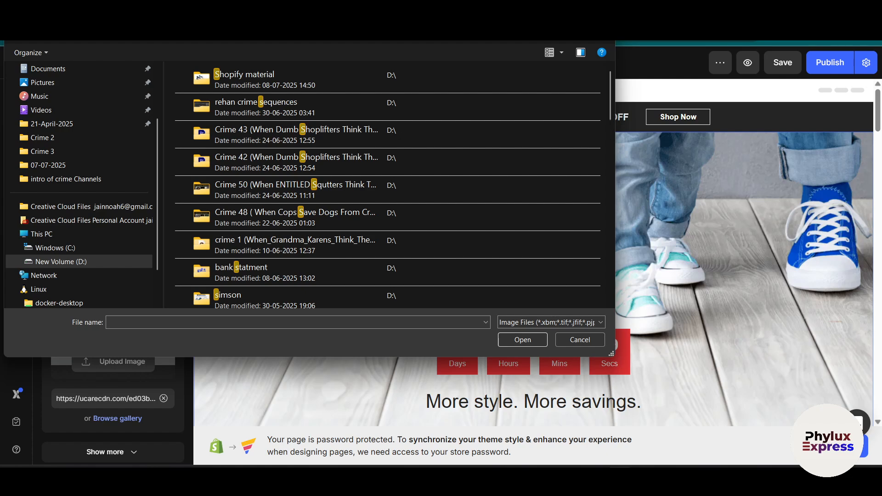
pyautogui.write('hopify')
pyautogui.doubleClick(403, 78)
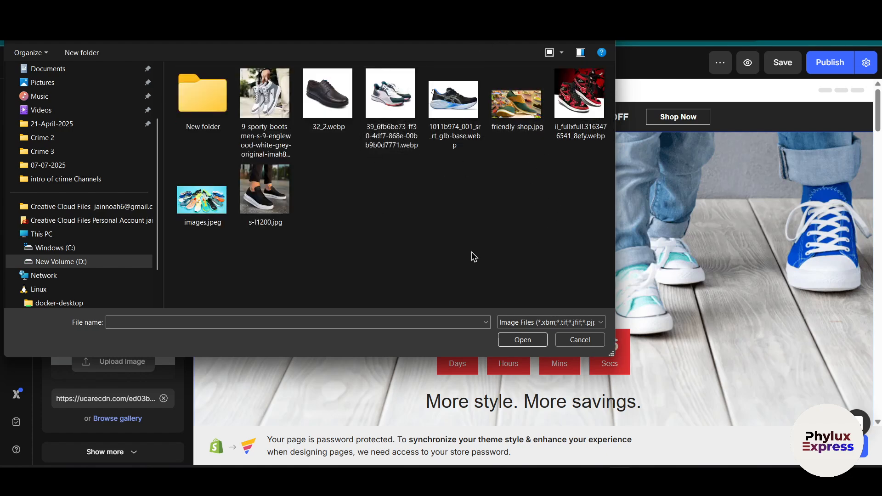
pyautogui.click(192, 215)
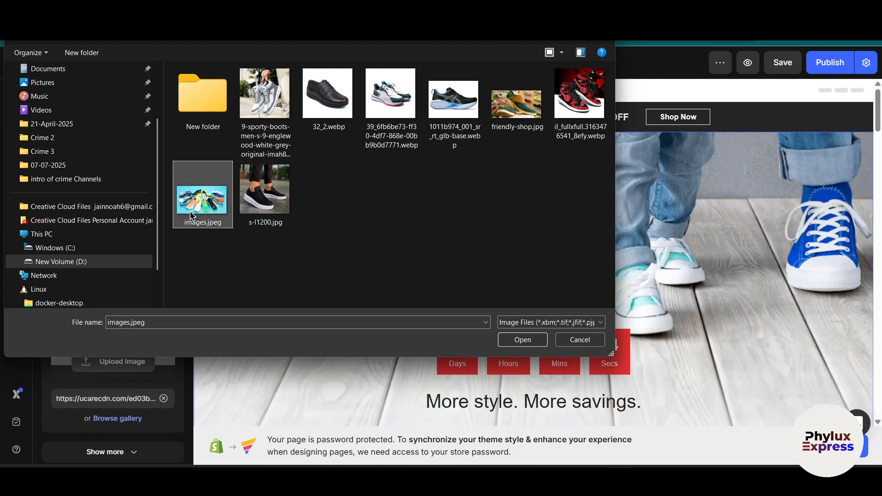
pyautogui.click(517, 339)
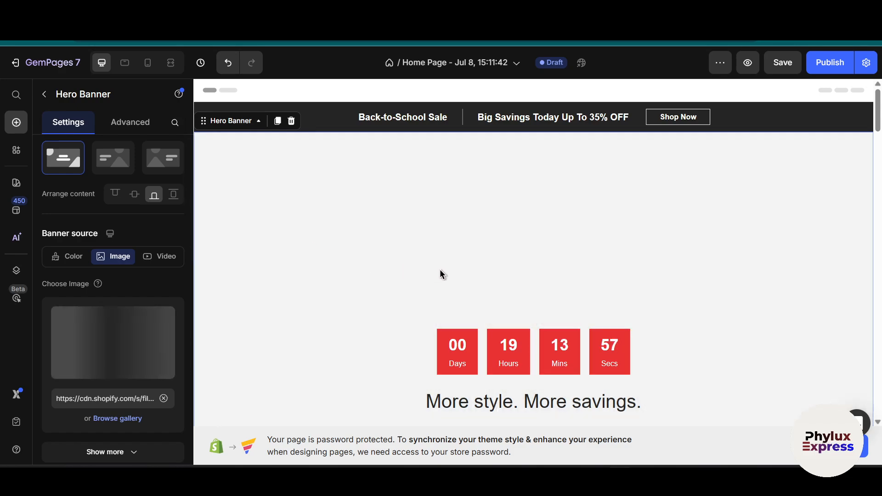
pyautogui.scroll(-3, 440, 270)
pyautogui.scroll(1, 440, 269)
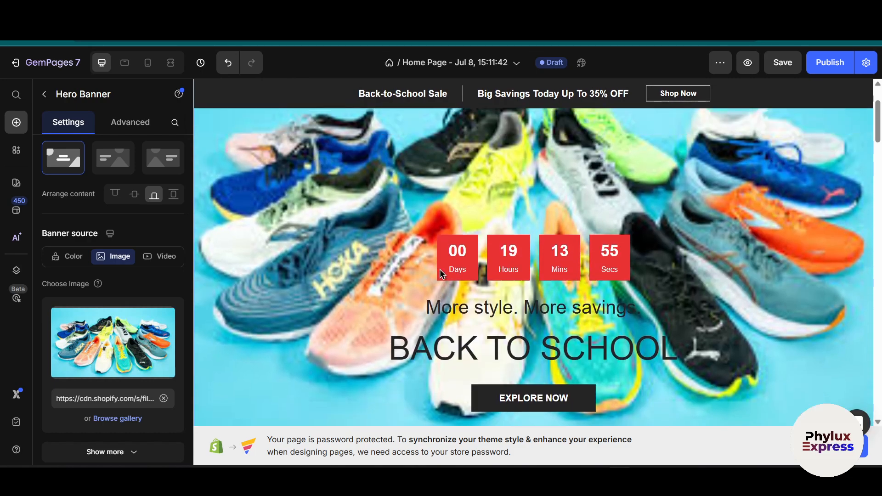
pyautogui.scroll(1, 378, 260)
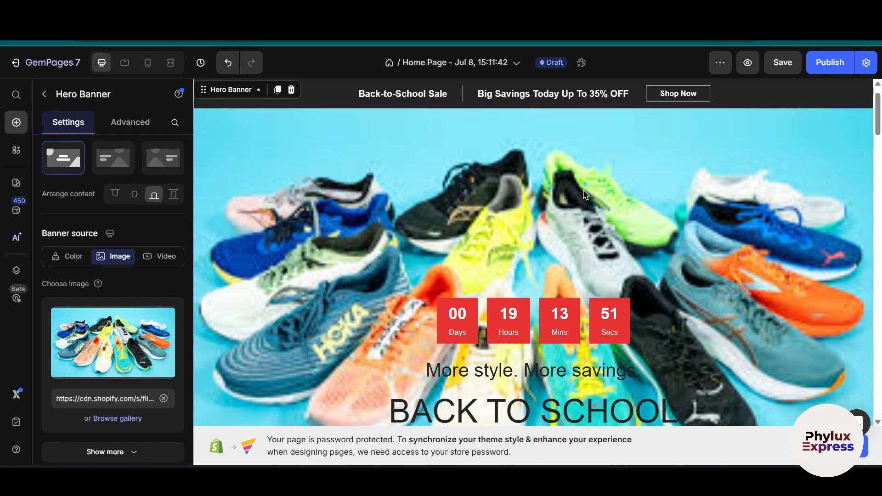
pyautogui.scroll(-2, 584, 194)
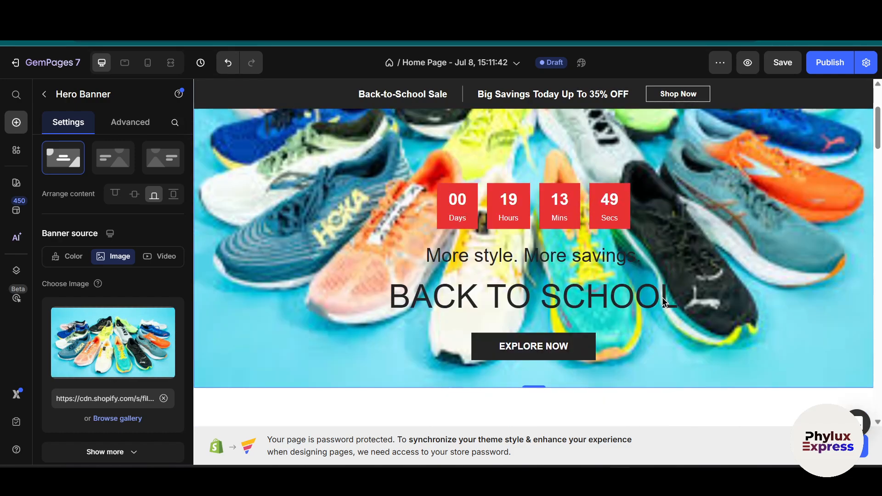
# Step: Select the "BACK TO SCHOOL" heading text on the banner and view its formatting options
pyautogui.click(597, 307)
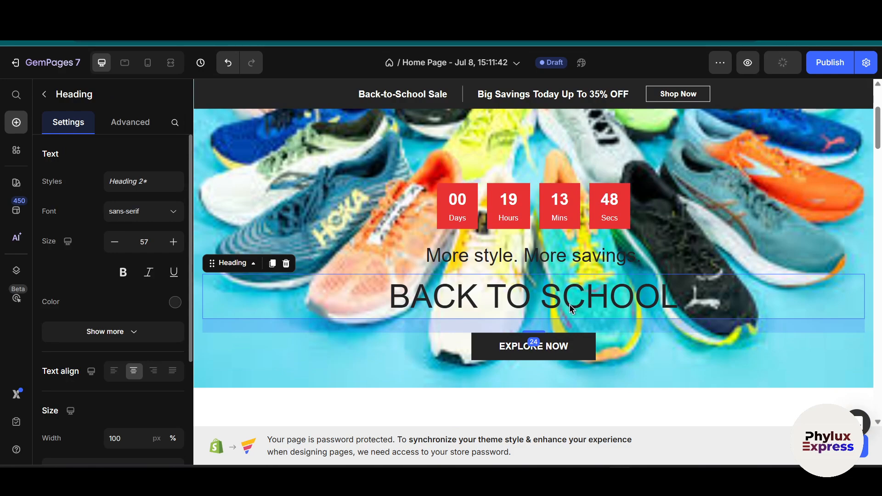
pyautogui.scroll(1, 571, 308)
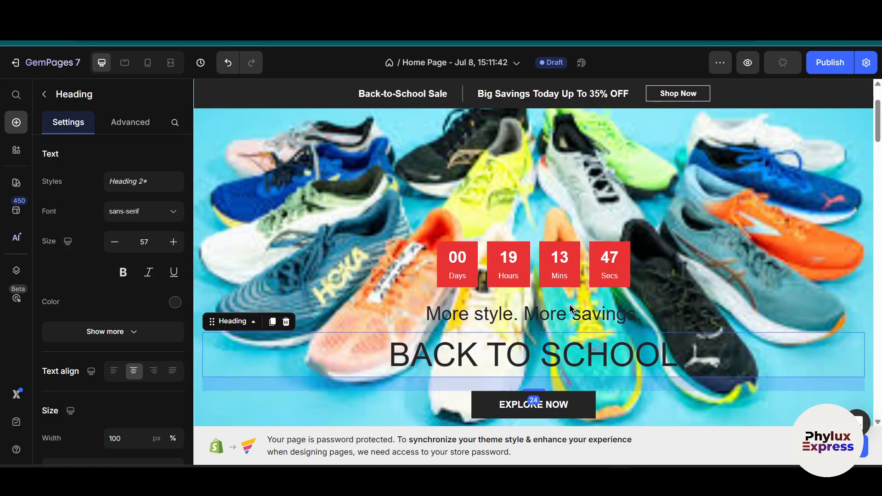
pyautogui.doubleClick(534, 363)
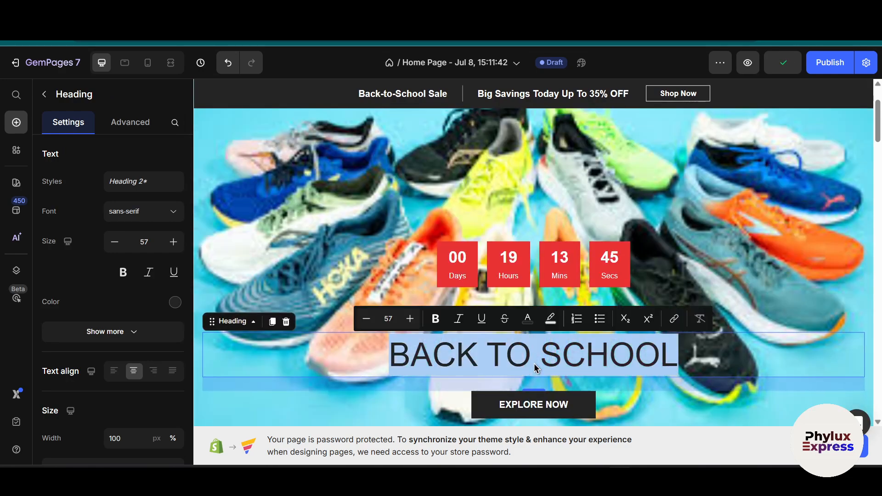
pyautogui.click(477, 364)
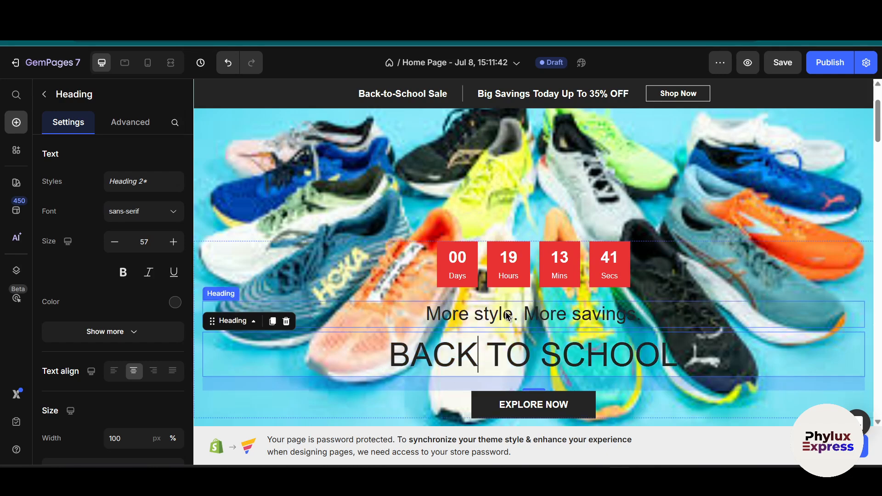
pyautogui.tripleClick(484, 361)
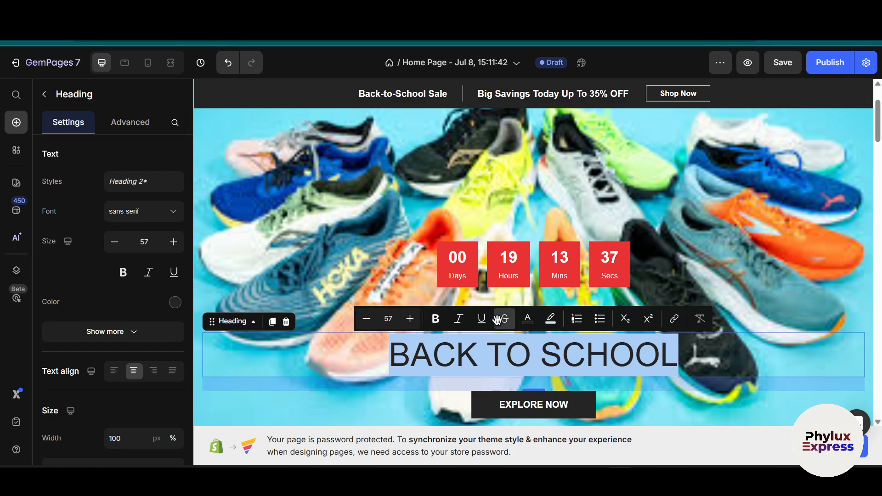
pyautogui.click(450, 352)
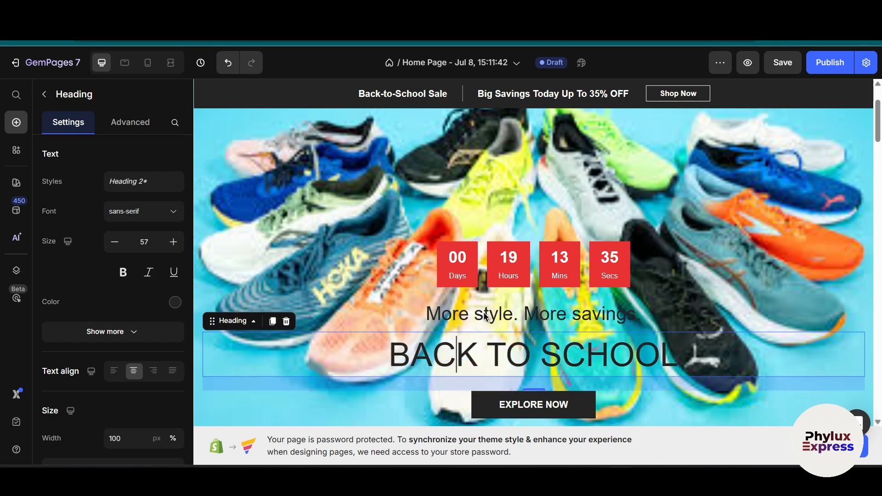
# Step: Set the "More style. More savings." heading's text colour to red D63837 and its font weight to Semi Bold
pyautogui.click(488, 315)
pyautogui.doubleClick(487, 314)
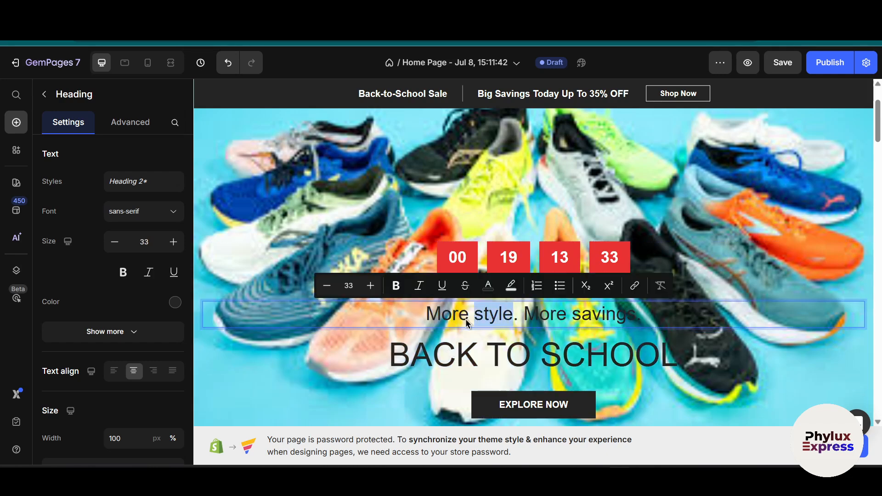
pyautogui.tripleClick(437, 320)
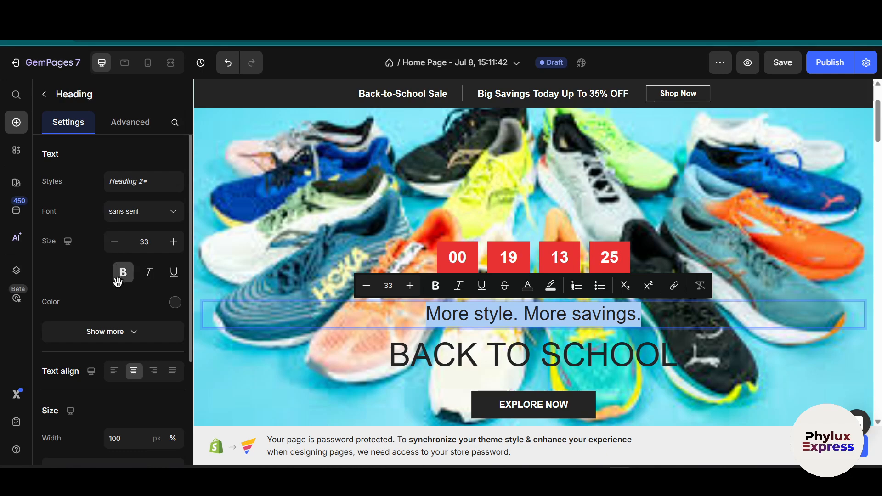
pyautogui.scroll(-1, 110, 303)
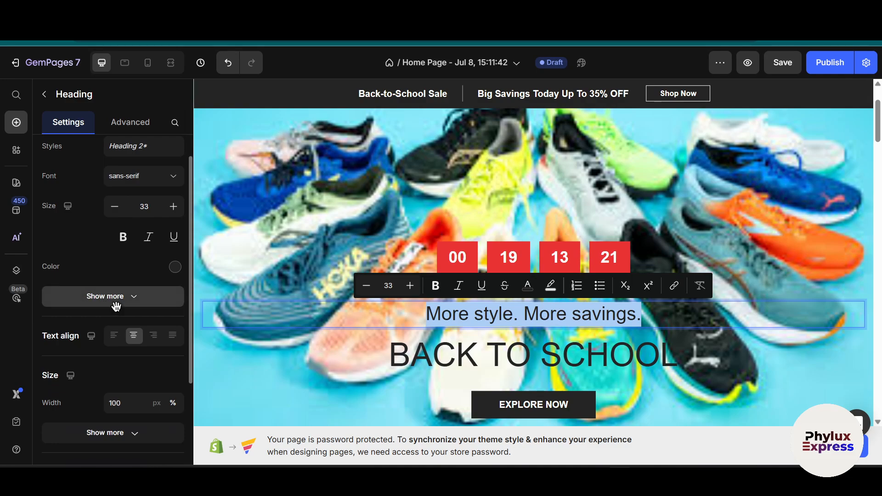
pyautogui.click(117, 303)
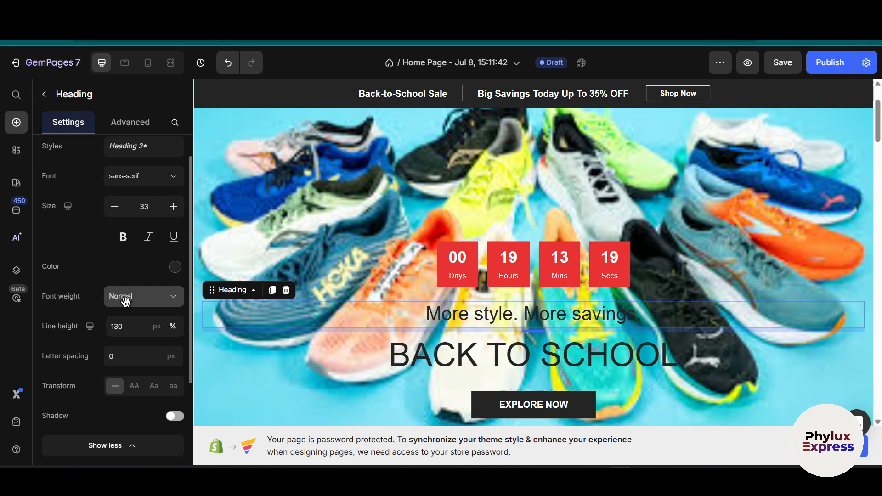
pyautogui.click(174, 267)
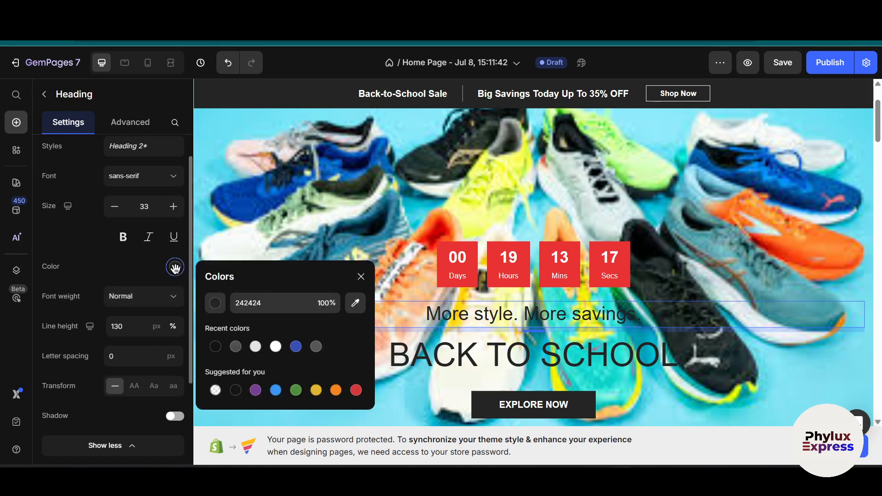
pyautogui.click(276, 347)
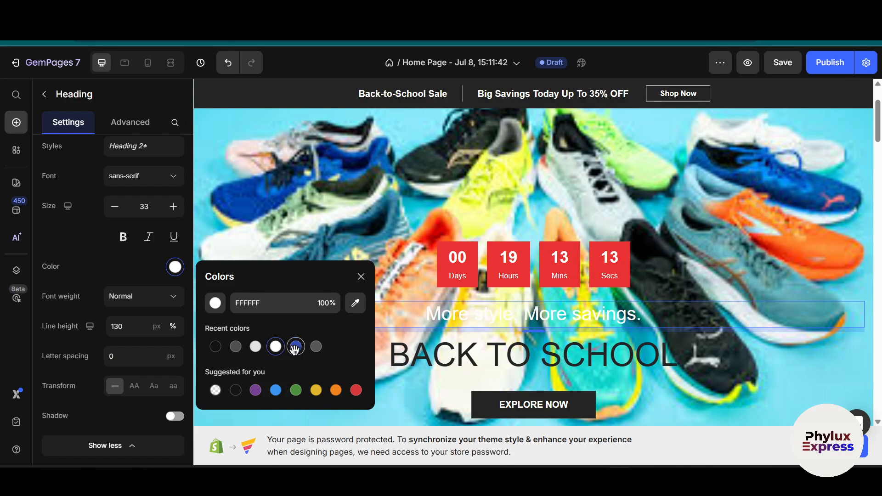
pyautogui.click(295, 347)
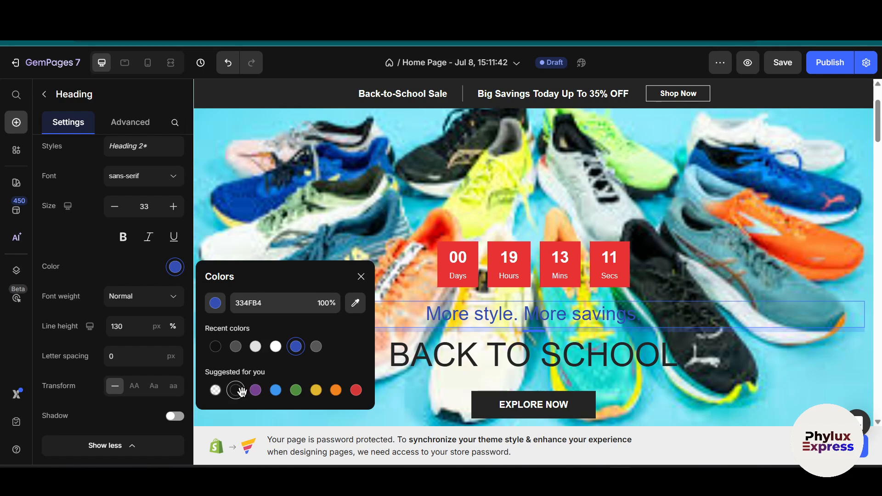
pyautogui.click(297, 390)
pyautogui.click(355, 389)
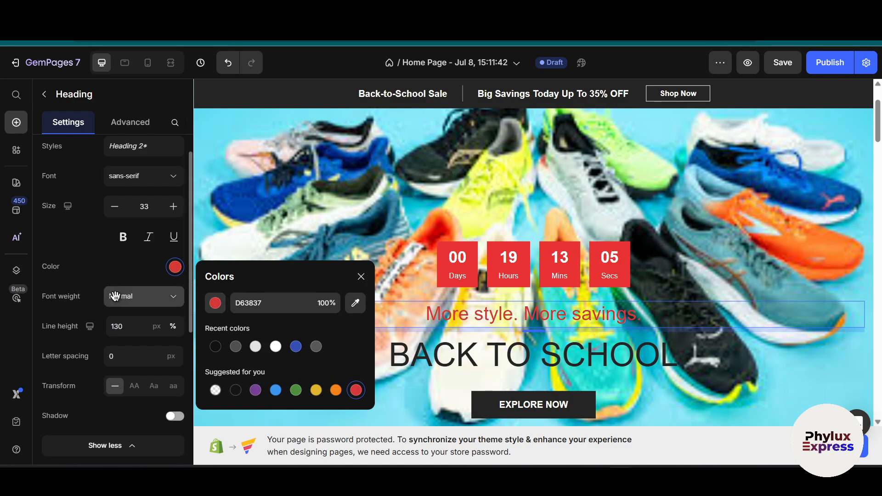
pyautogui.click(73, 302)
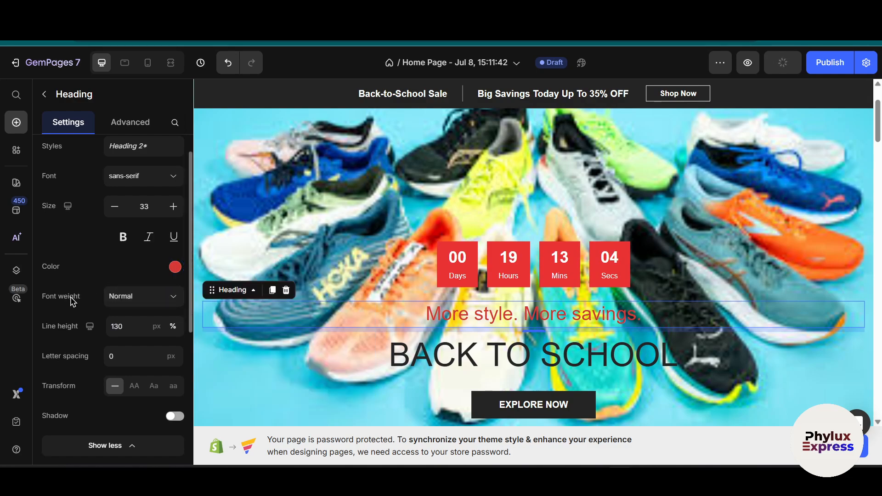
pyautogui.click(169, 296)
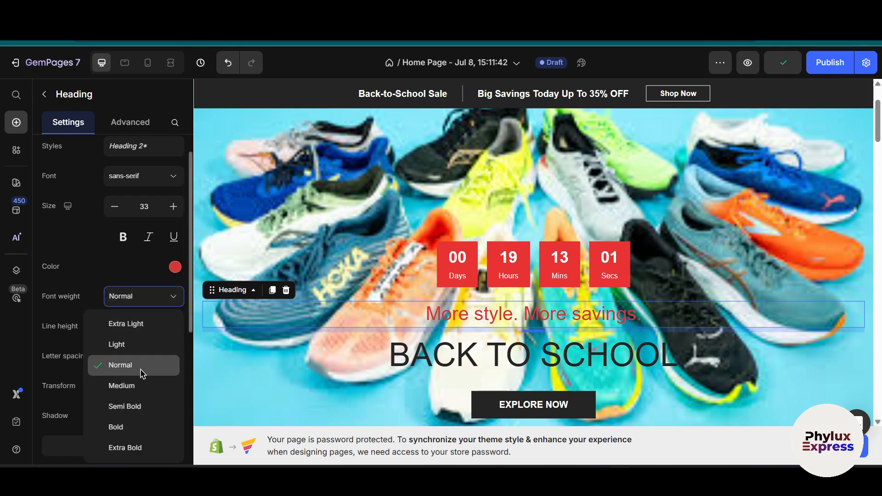
pyautogui.click(134, 406)
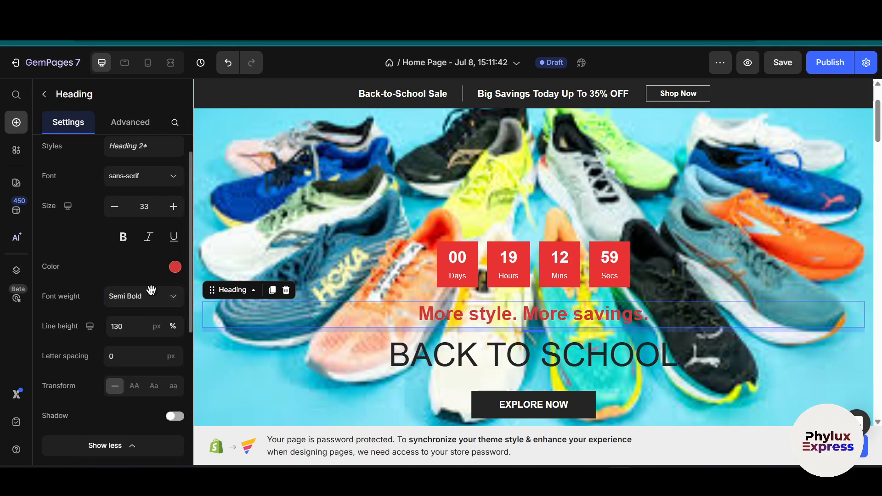
# Step: Look through the heading's line height, letter spacing, transform, alignment, width, padding, background and SEO settings
pyautogui.scroll(-2, 93, 300)
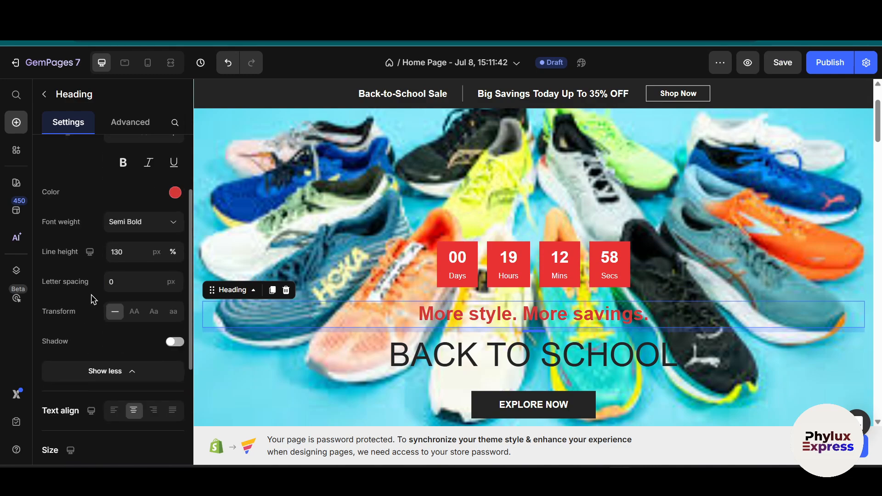
pyautogui.scroll(-1, 92, 299)
pyautogui.scroll(-3, 84, 271)
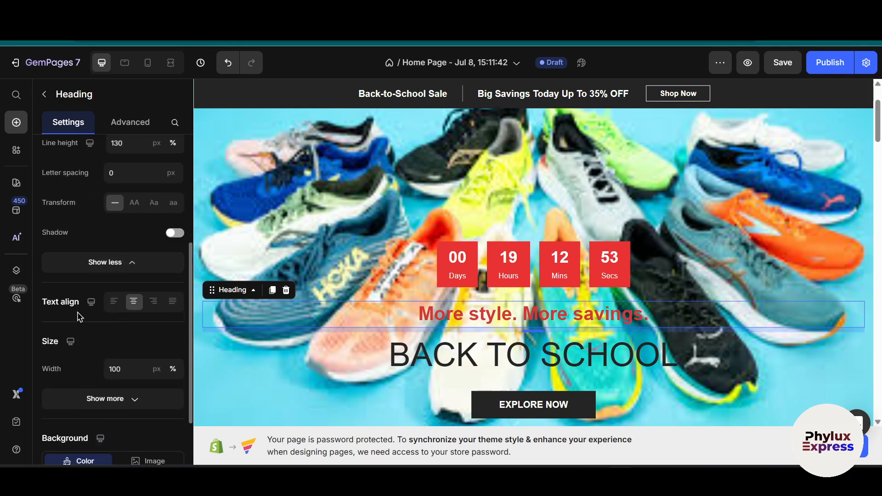
pyautogui.scroll(-2, 92, 359)
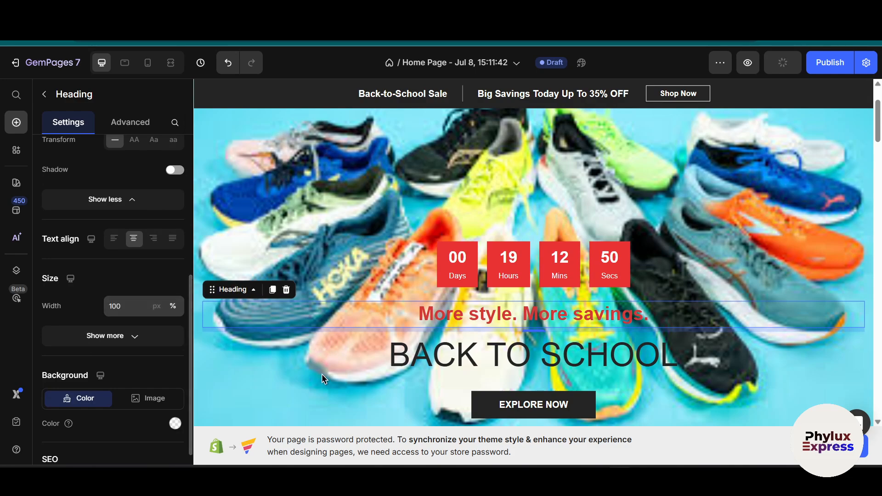
pyautogui.hotkey('ctrl', 's')
pyautogui.scroll(-1, 128, 312)
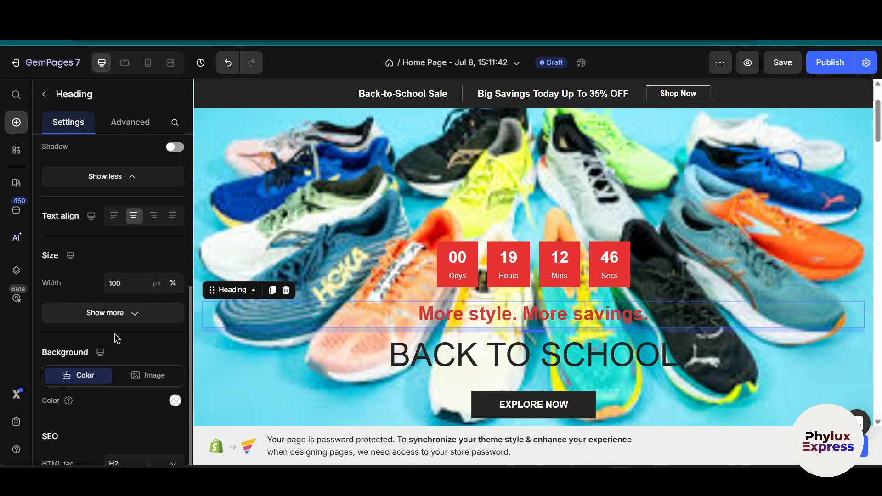
pyautogui.click(132, 317)
pyautogui.scroll(-2, 131, 317)
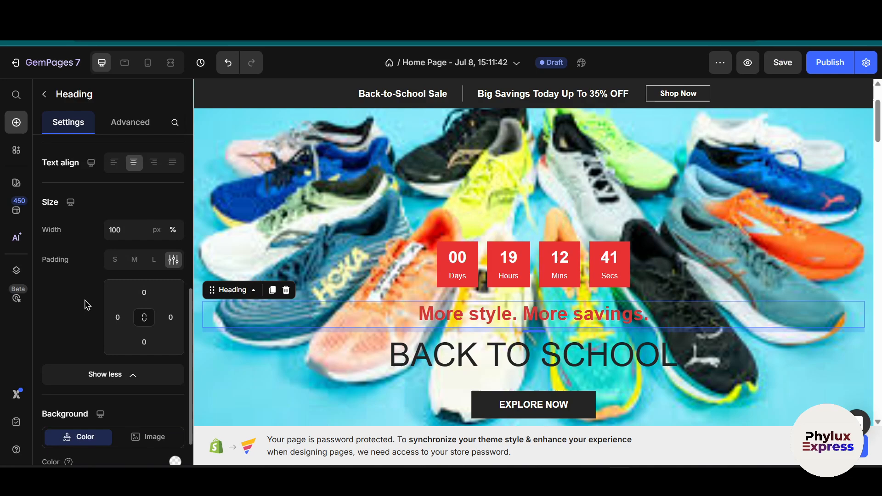
pyautogui.click(81, 375)
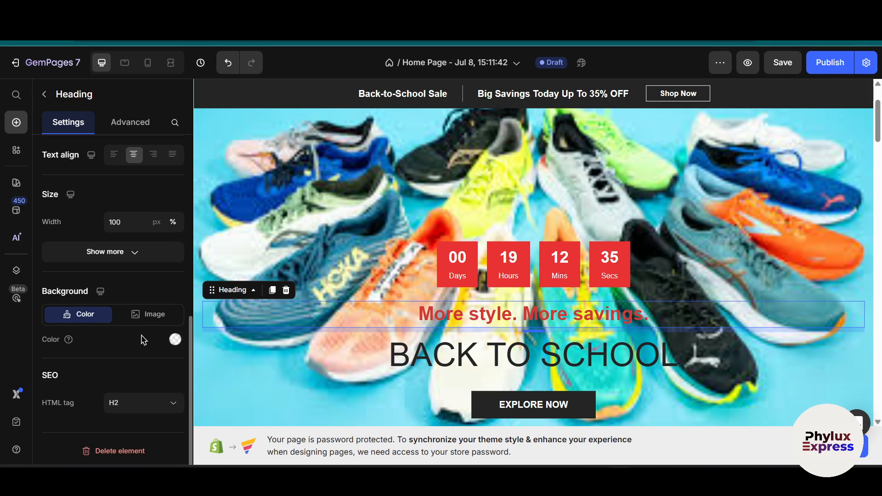
# Step: Try a purple 764293 background on the "More style. More savings." heading and reset it to transparent
pyautogui.click(175, 339)
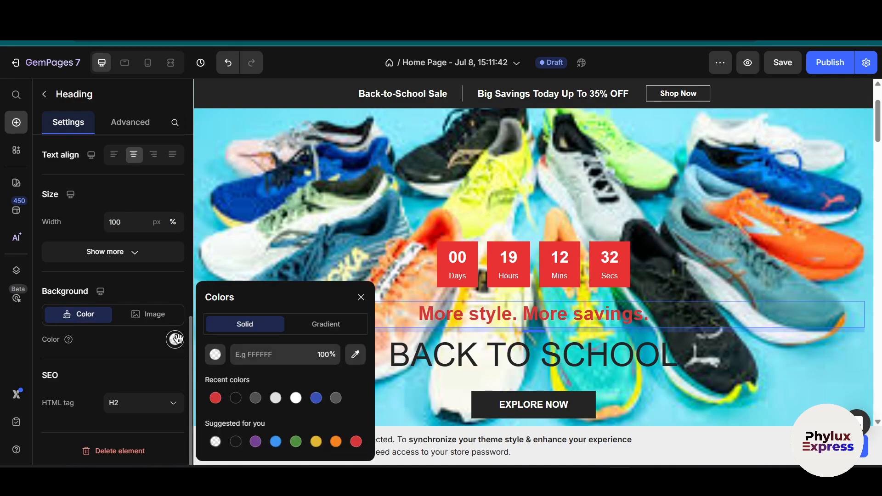
pyautogui.click(255, 441)
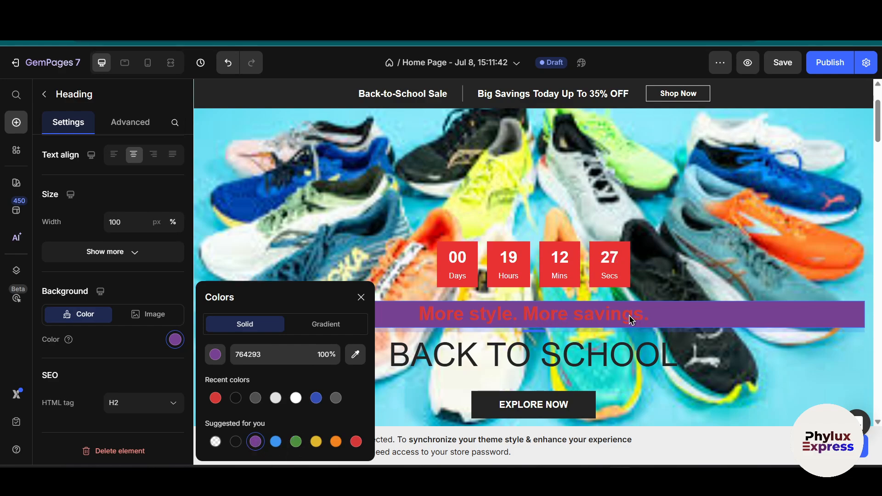
pyautogui.scroll(-2, 538, 307)
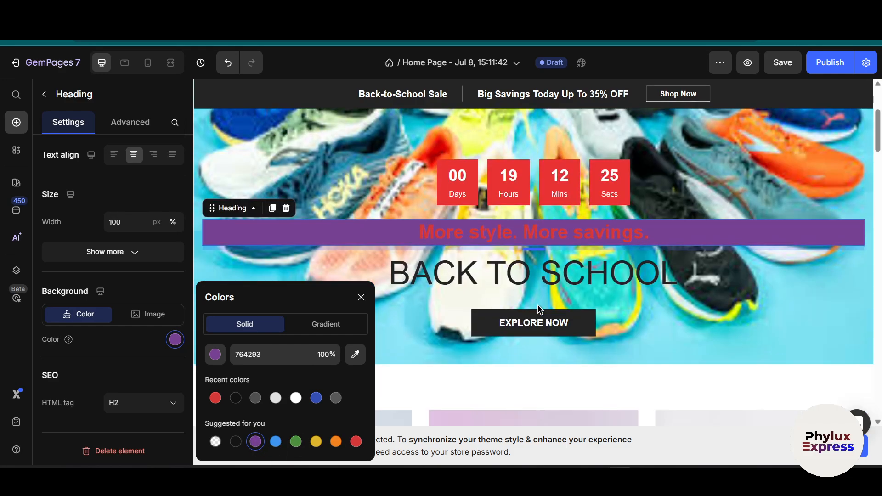
pyautogui.click(214, 442)
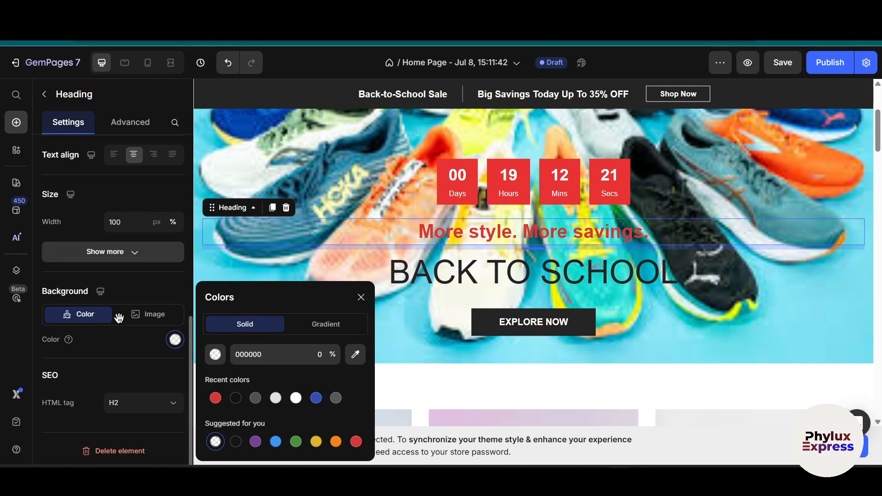
pyautogui.click(147, 295)
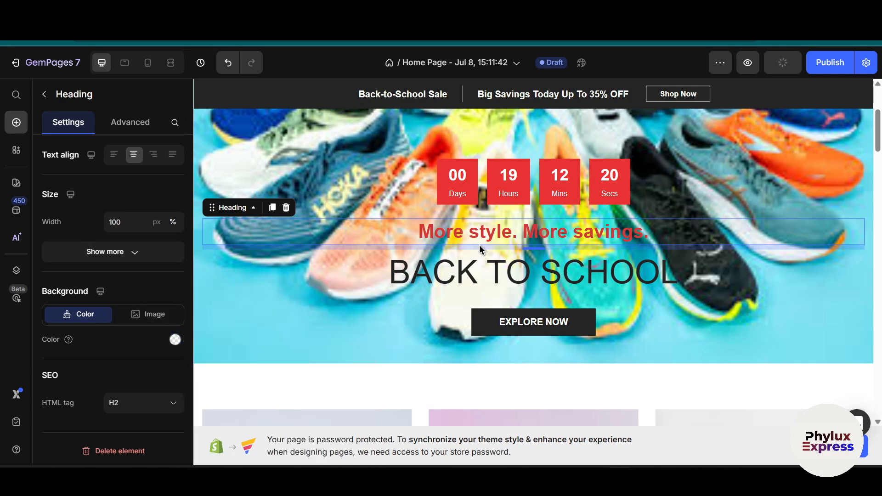
# Step: Replace the hero banner's "BACK TO SCHOOL" heading text with "Sports Shoes"
pyautogui.click(469, 272)
pyautogui.click(469, 272)
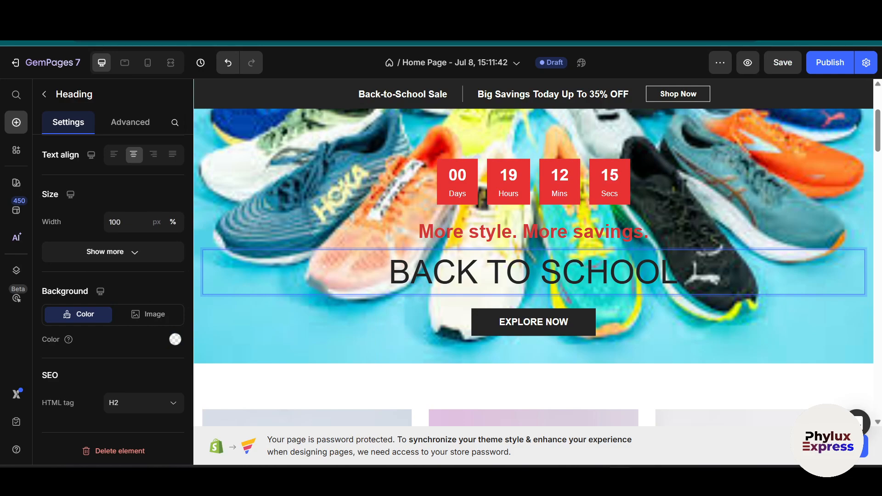
pyautogui.click(390, 398)
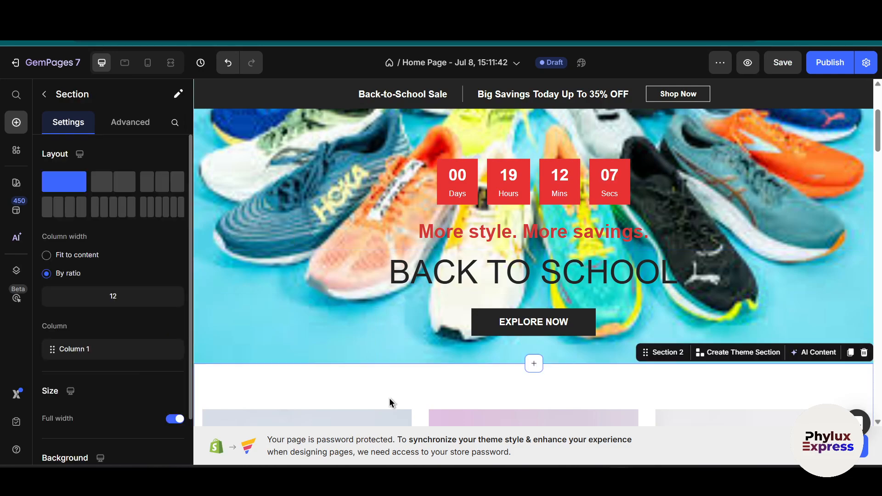
pyautogui.click(518, 246)
pyautogui.click(502, 270)
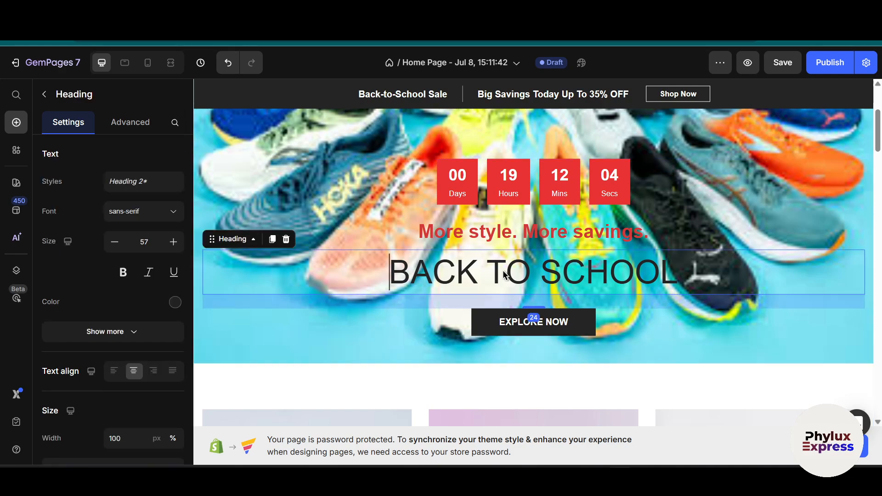
pyautogui.hotkey('ctrl', 'a')
pyautogui.write('Sh')
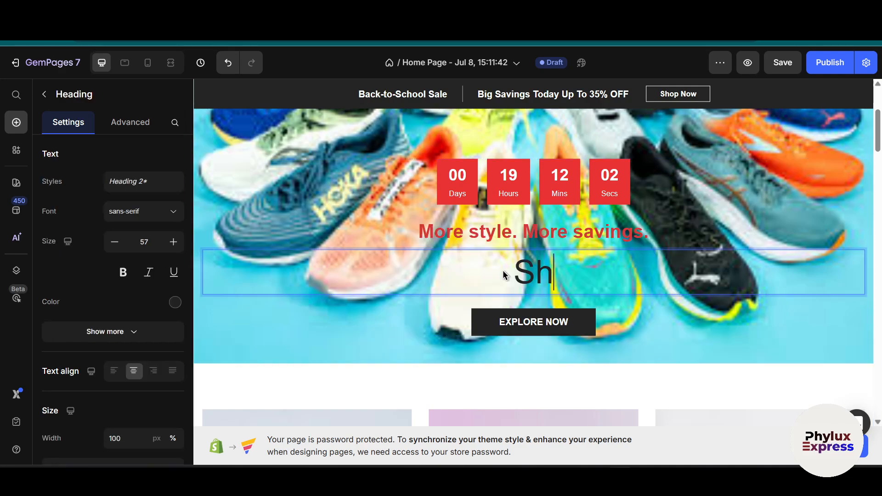
pyautogui.press('BackSpace')
pyautogui.press('BackSpace')
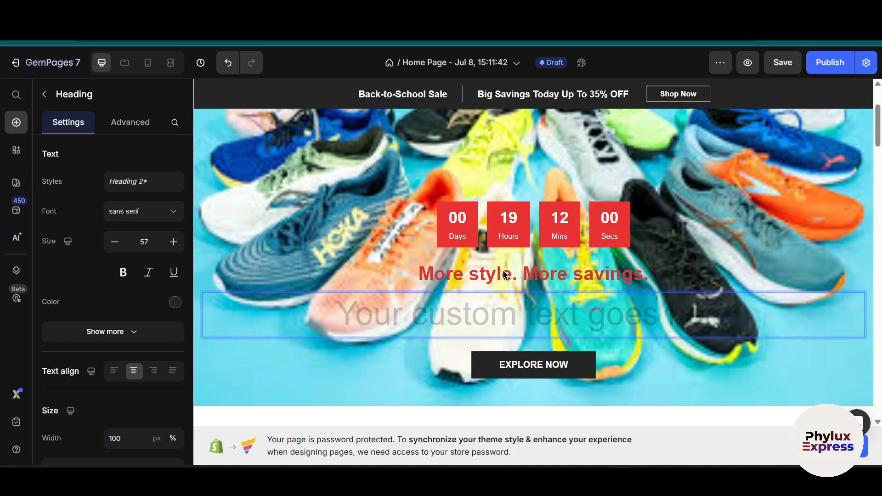
pyautogui.write('S')
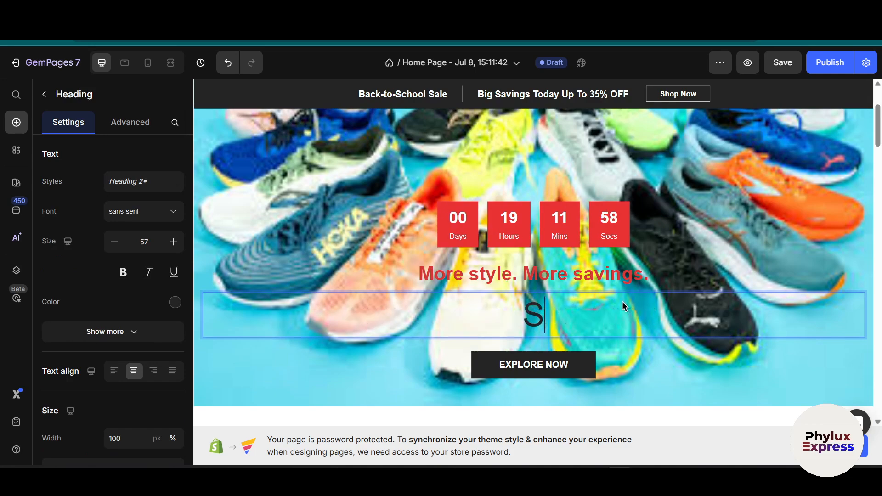
pyautogui.write('por')
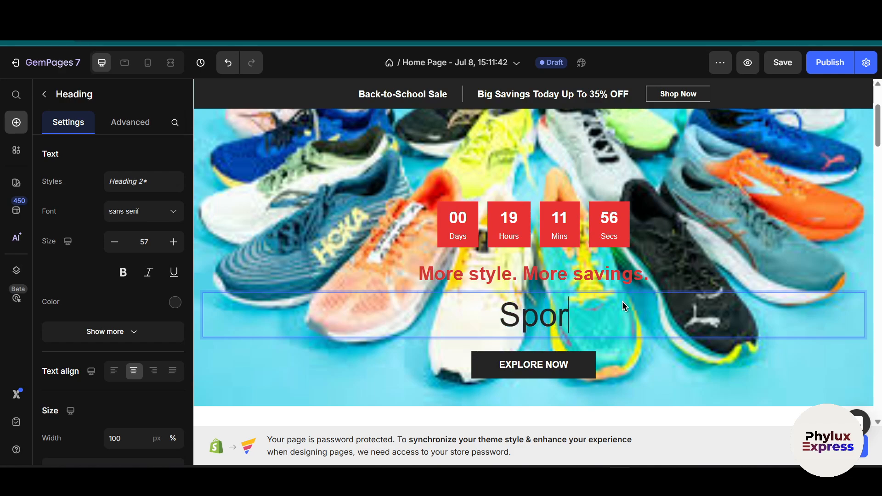
pyautogui.write('ts Shoes')
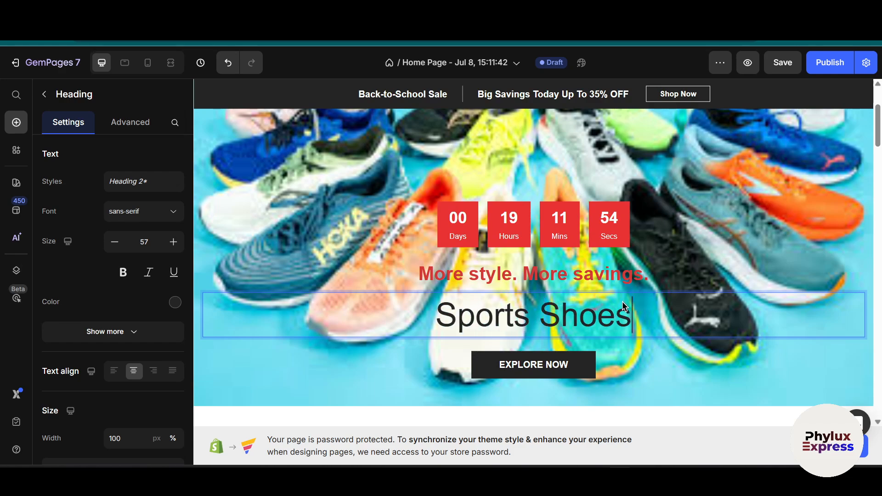
# Step: Select the banner's EXPLORE NOW button, open Google's home page in a new browser tab and copy its web address
pyautogui.scroll(-2, 689, 387)
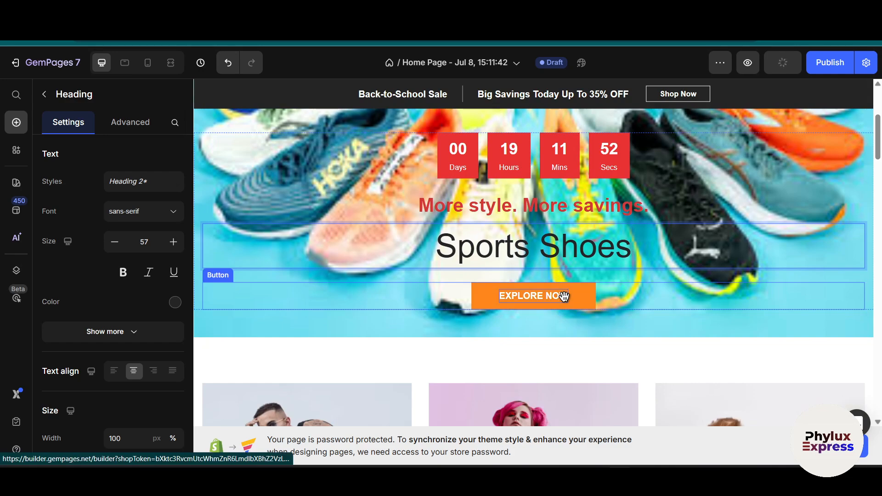
pyautogui.click(562, 296)
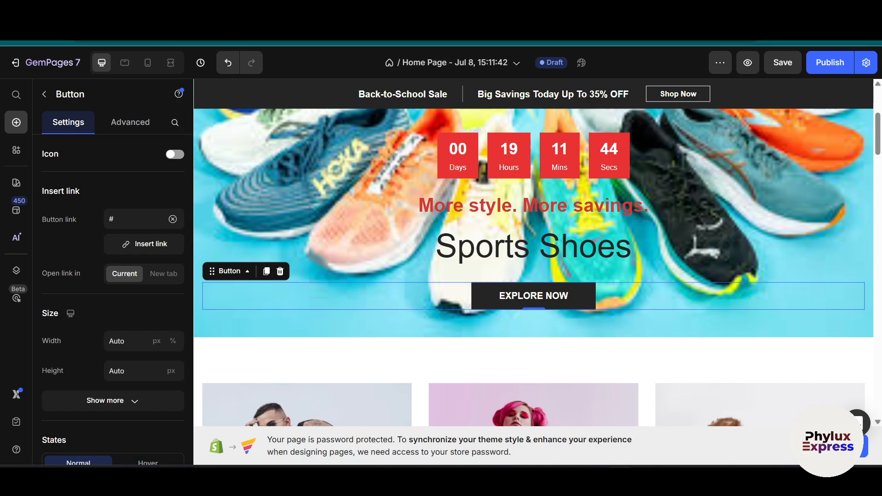
pyautogui.hotkey('ctrl', 't')
pyautogui.write('go')
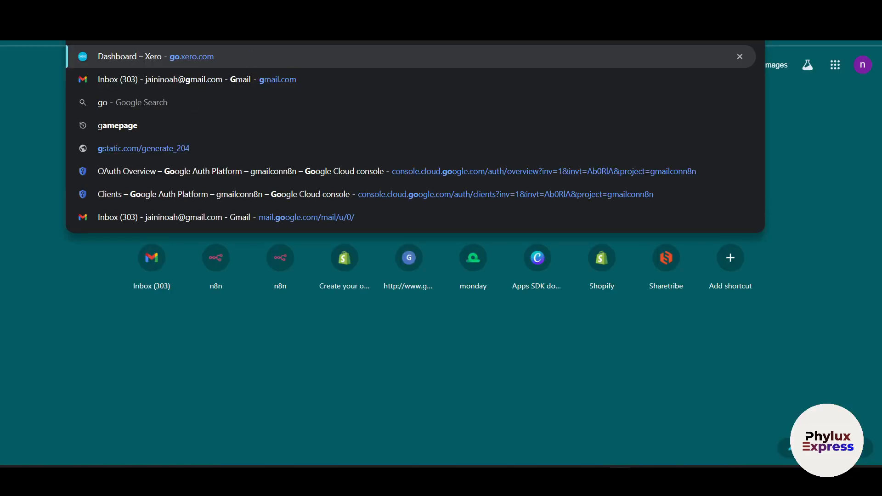
pyautogui.write('ogle')
pyautogui.press('Return')
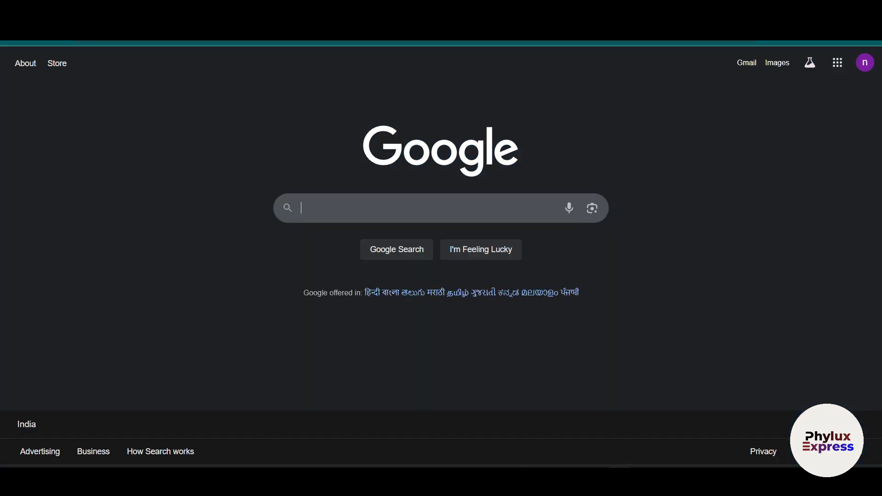
pyautogui.rightClick(536, 40)
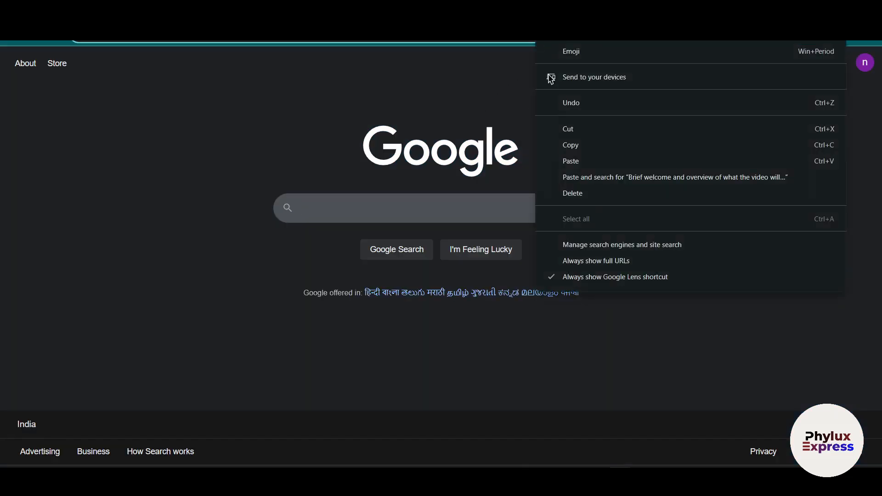
pyautogui.click(585, 148)
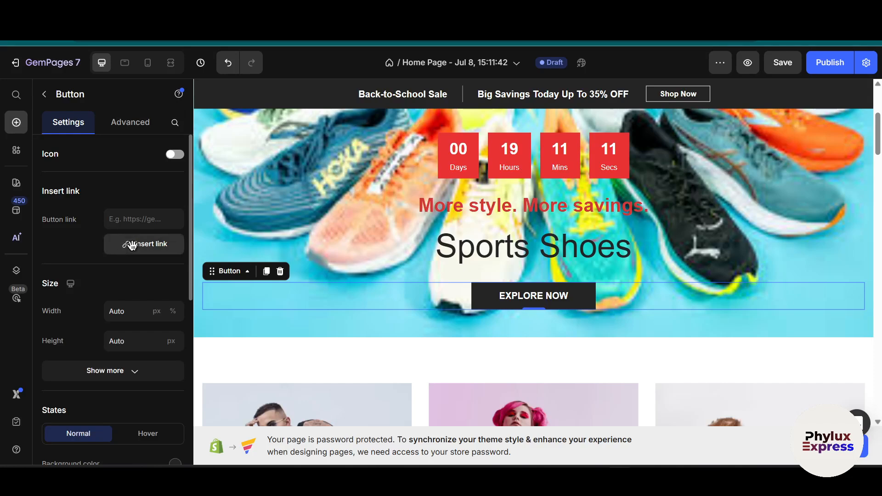
pyautogui.click(133, 242)
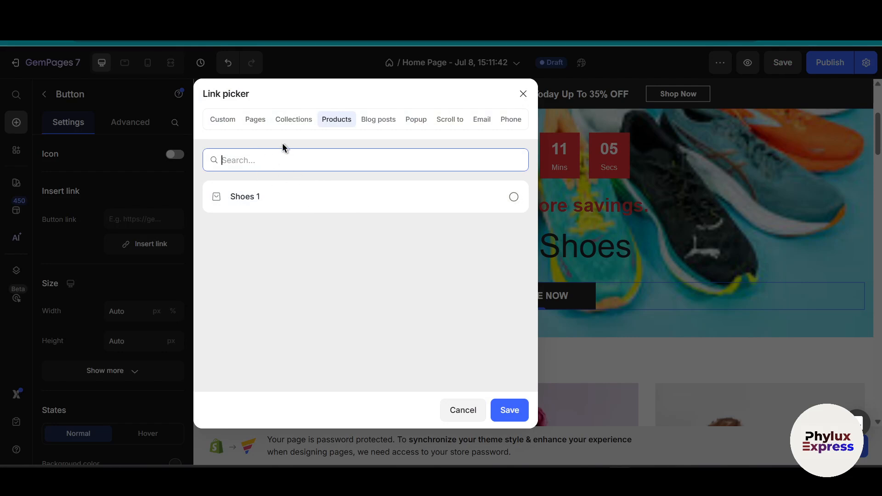
pyautogui.click(286, 120)
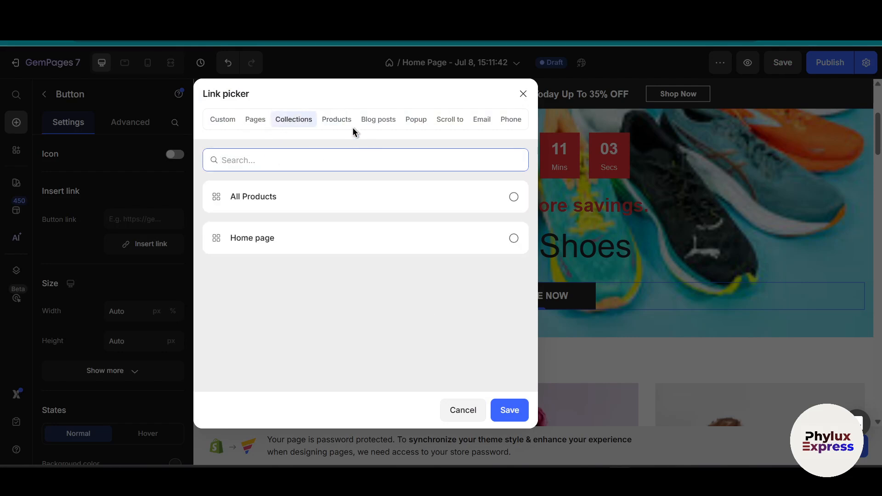
pyautogui.click(387, 121)
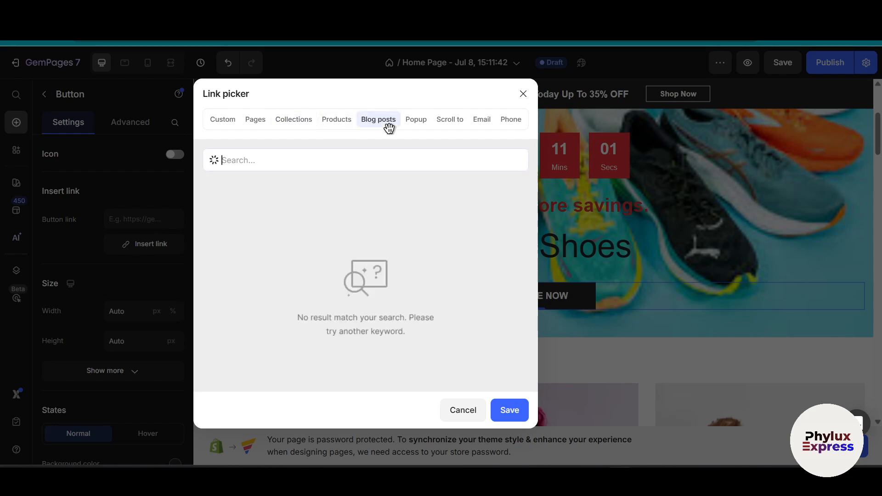
pyautogui.click(479, 126)
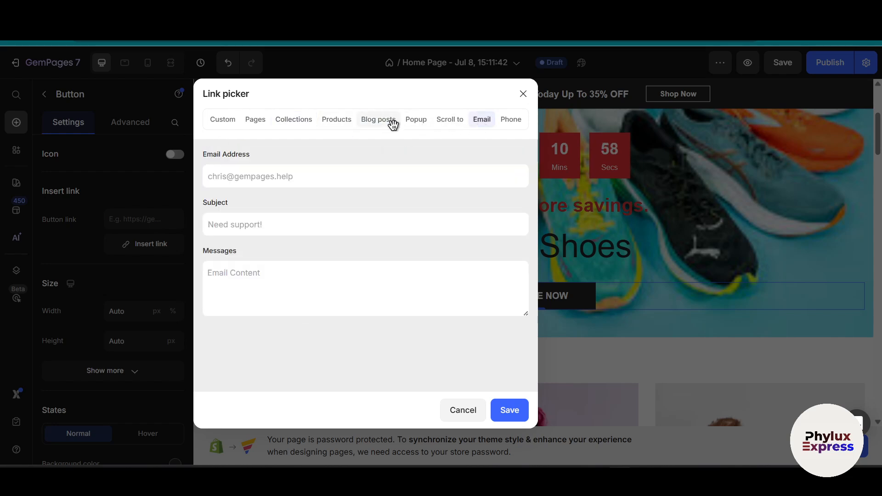
pyautogui.click(210, 119)
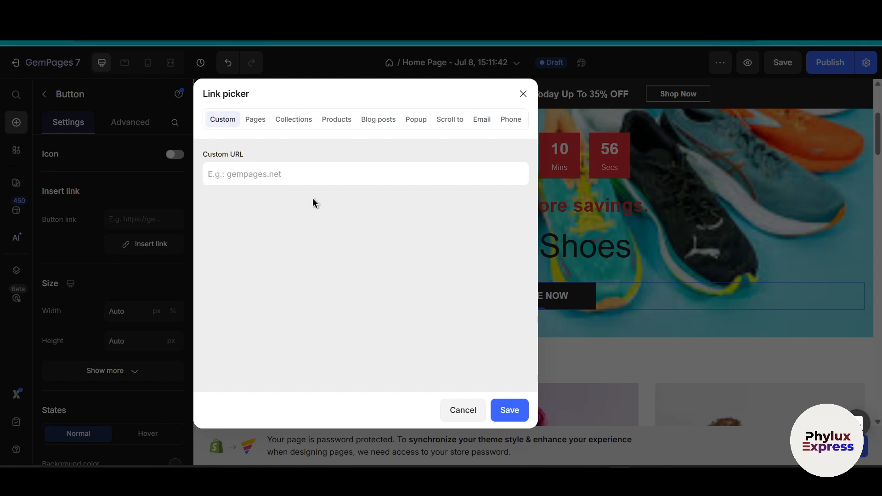
pyautogui.click(305, 168)
pyautogui.hotkey('ctrl', 'v')
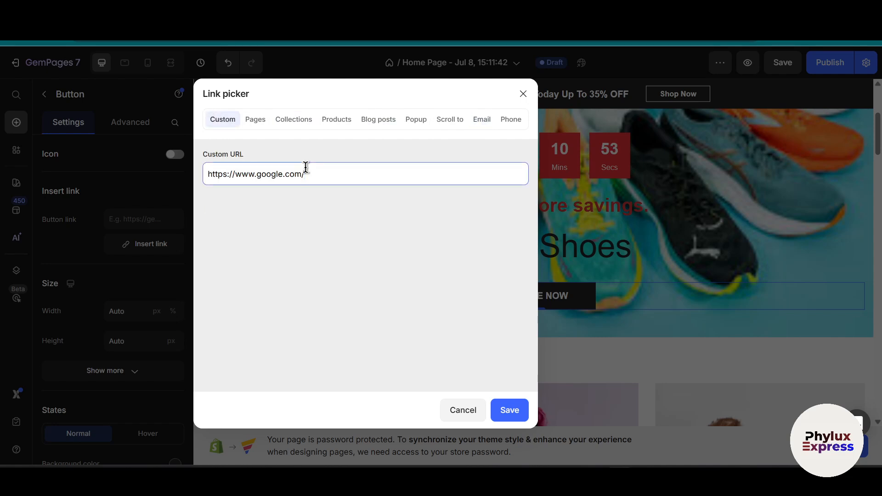
pyautogui.click(508, 409)
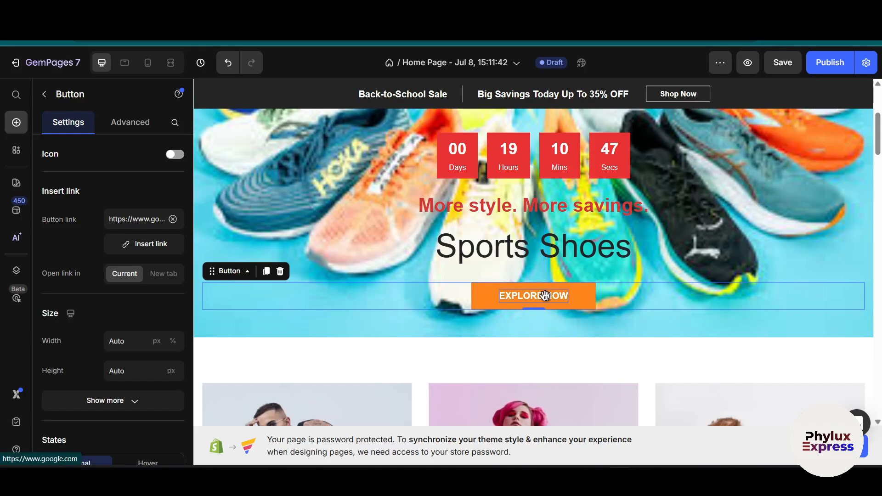
# Step: Review the EXPLORE NOW button's size and state settings and set its normal text colour to blue 3C96EE
pyautogui.scroll(-4, 555, 255)
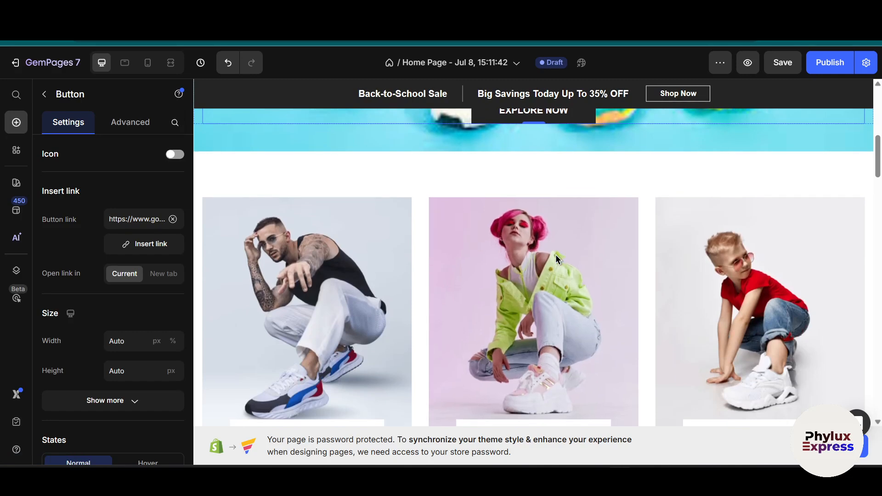
pyautogui.scroll(-2, 102, 296)
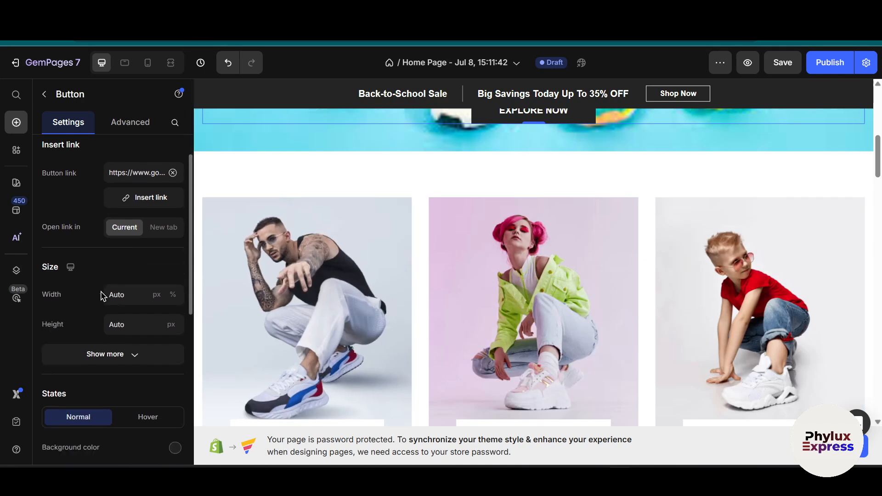
pyautogui.scroll(1, 365, 191)
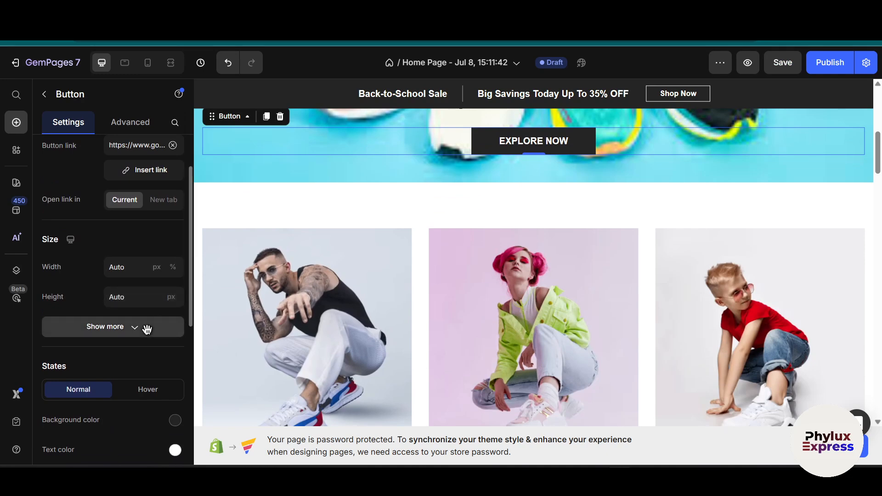
pyautogui.scroll(-4, 117, 288)
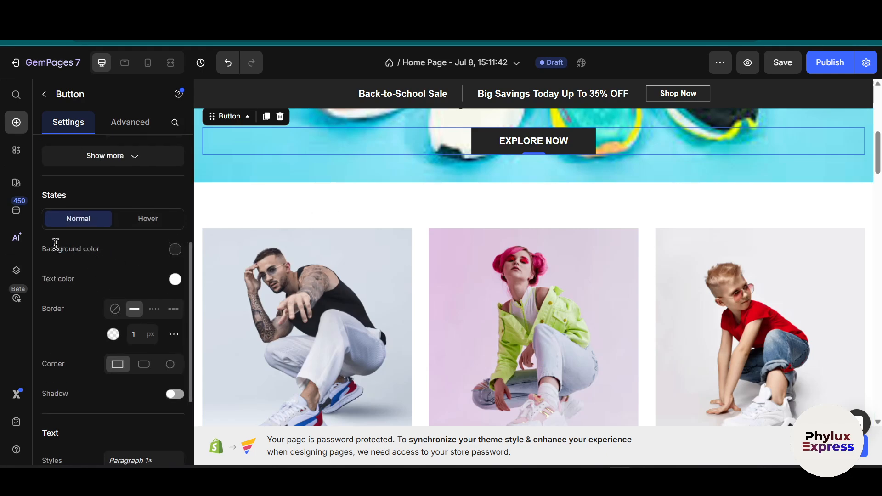
pyautogui.moveTo(55, 244); pyautogui.dragTo(140, 262)
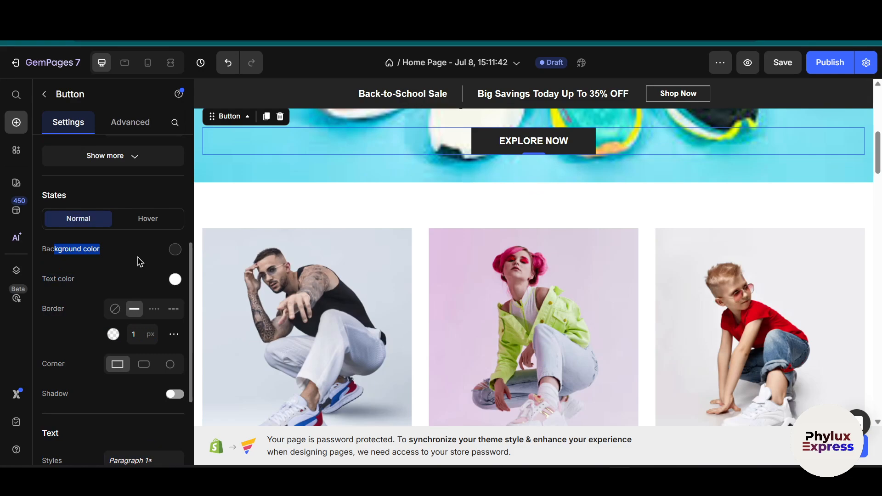
pyautogui.tripleClick(61, 280)
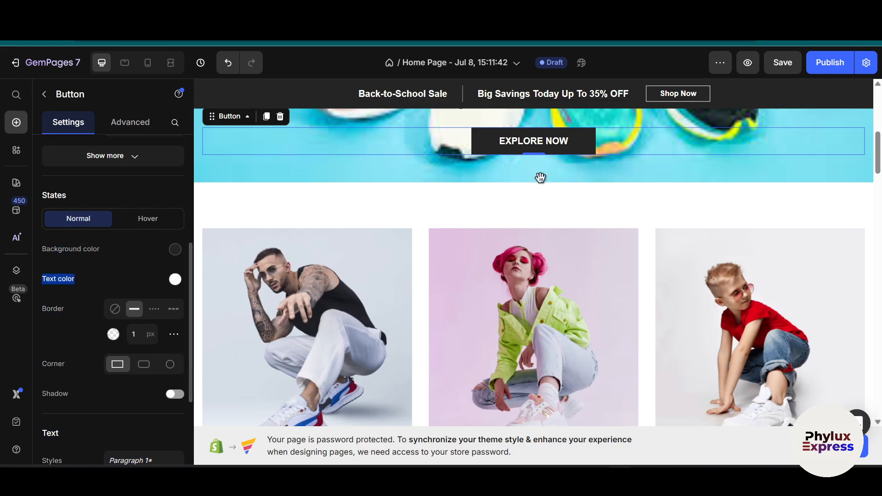
pyautogui.click(510, 142)
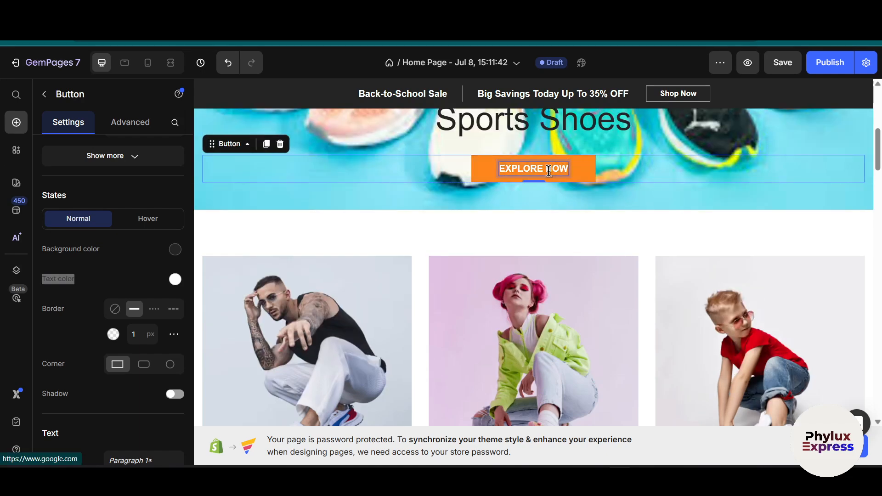
pyautogui.click(174, 279)
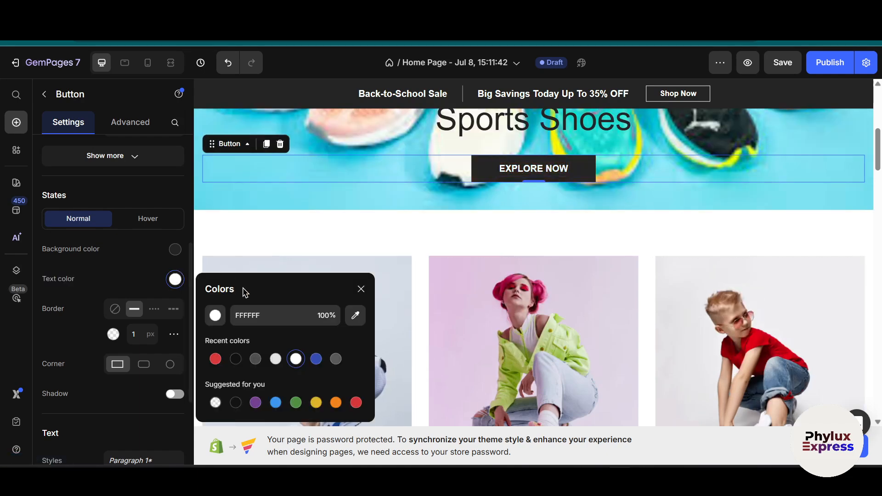
pyautogui.click(276, 402)
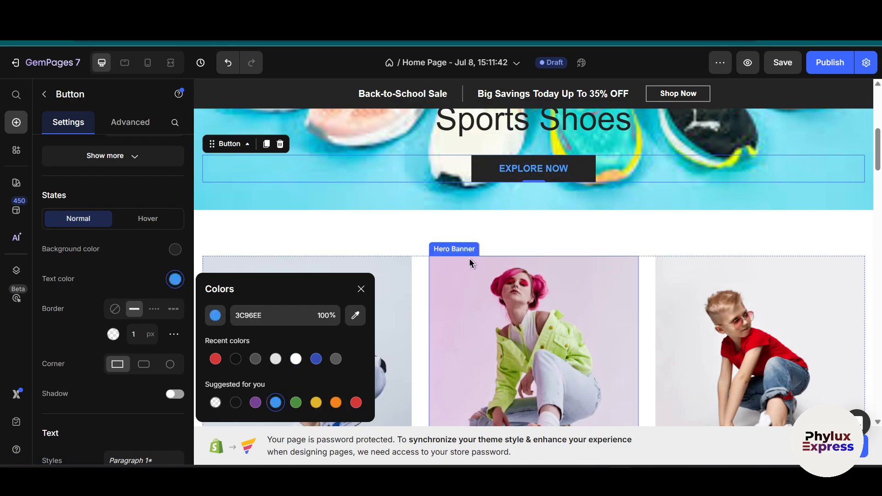
pyautogui.click(496, 239)
# Step: Replace the MEN'S category banner's image with the uploaded file il_fullxfull.3163476541_8efy.webp and save the page
pyautogui.scroll(-5, 496, 239)
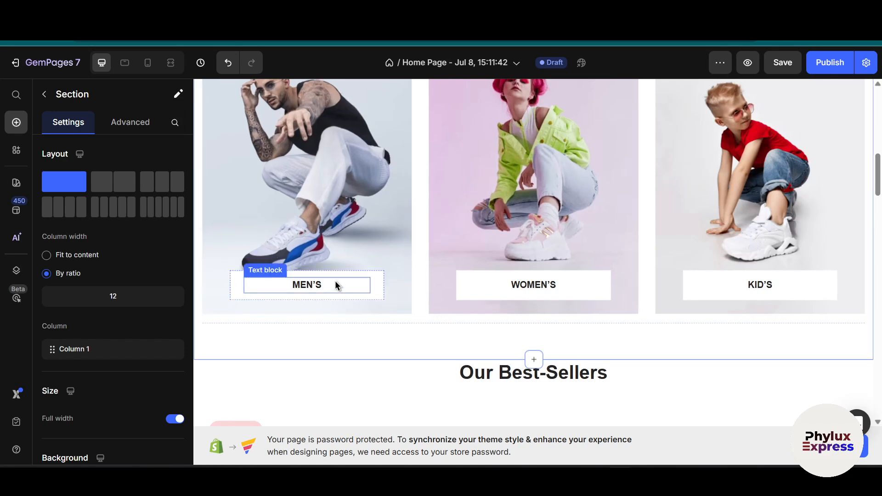
pyautogui.scroll(2, 331, 302)
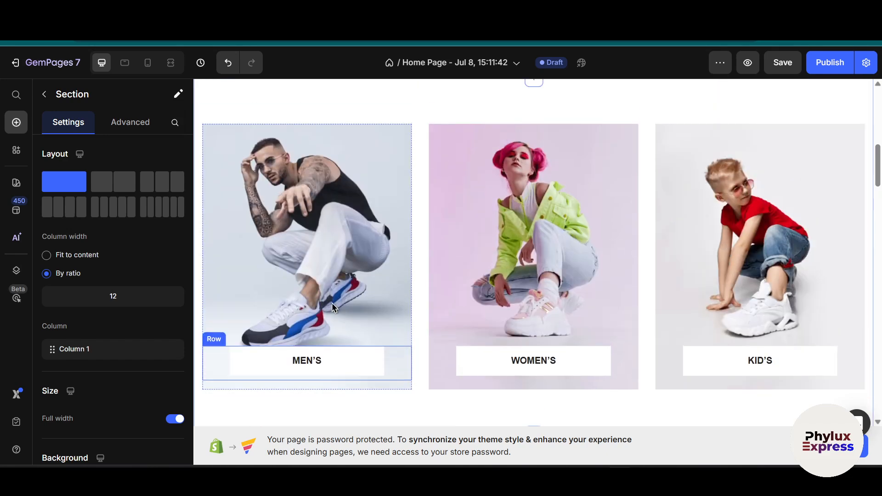
pyautogui.click(344, 226)
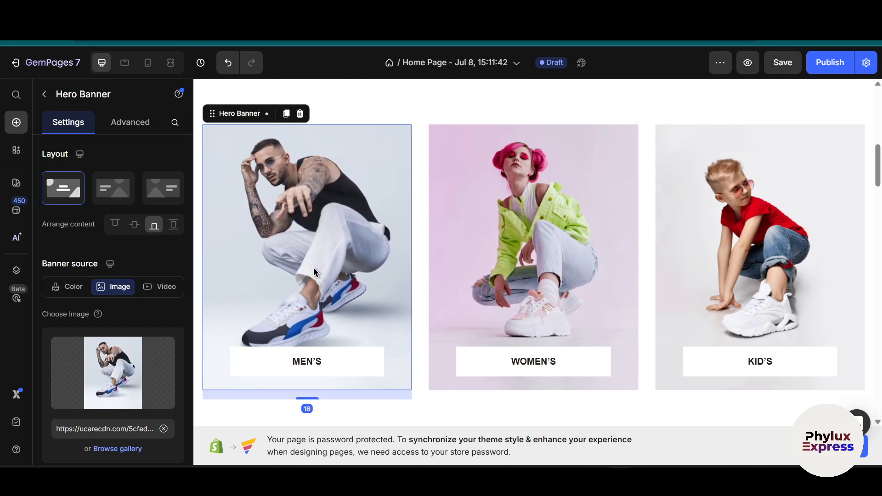
pyautogui.hotkey('ctrl', 's')
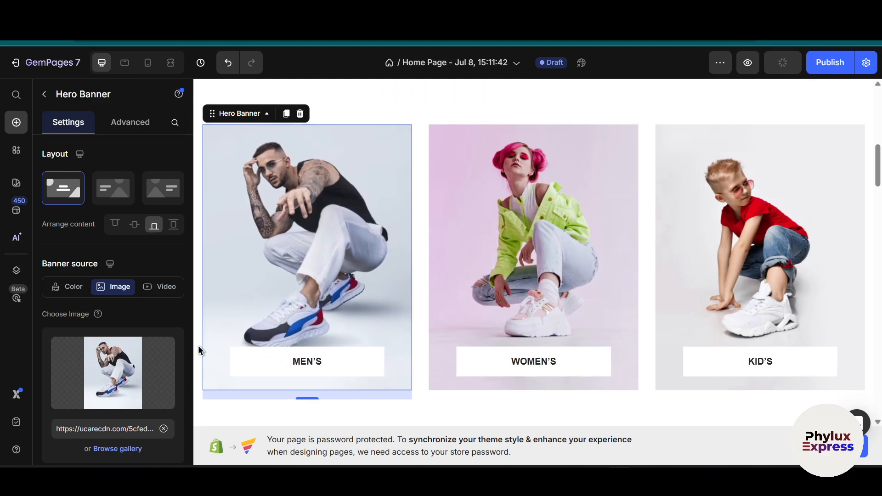
pyautogui.moveTo(134, 384)
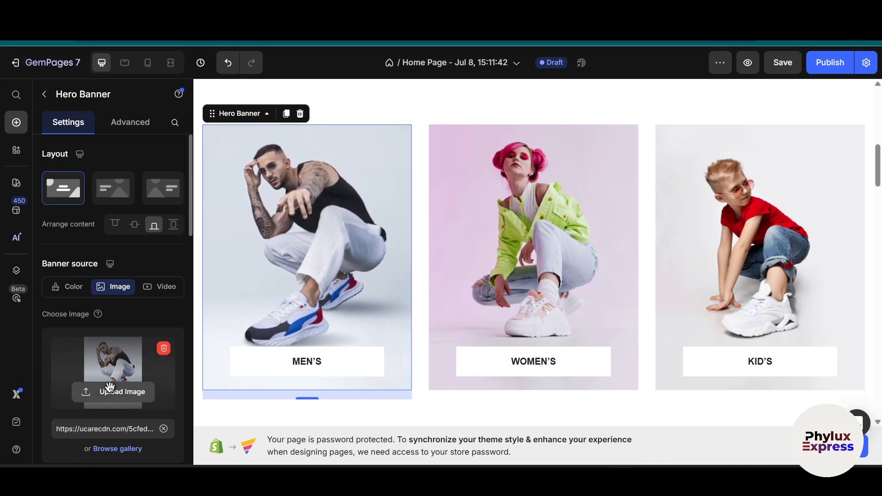
pyautogui.click(111, 389)
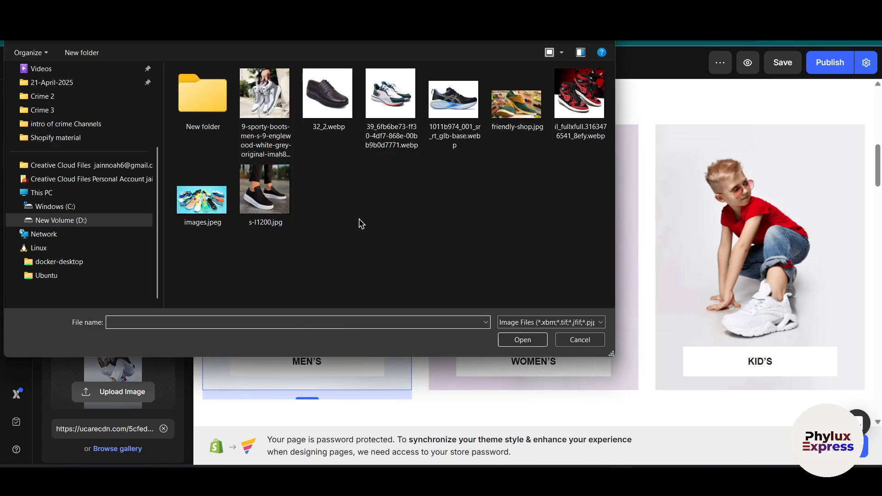
pyautogui.click(571, 118)
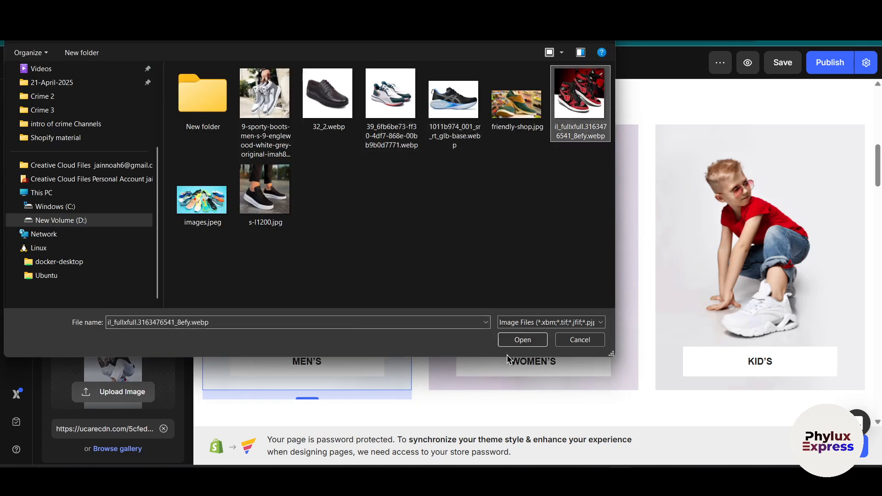
pyautogui.click(533, 344)
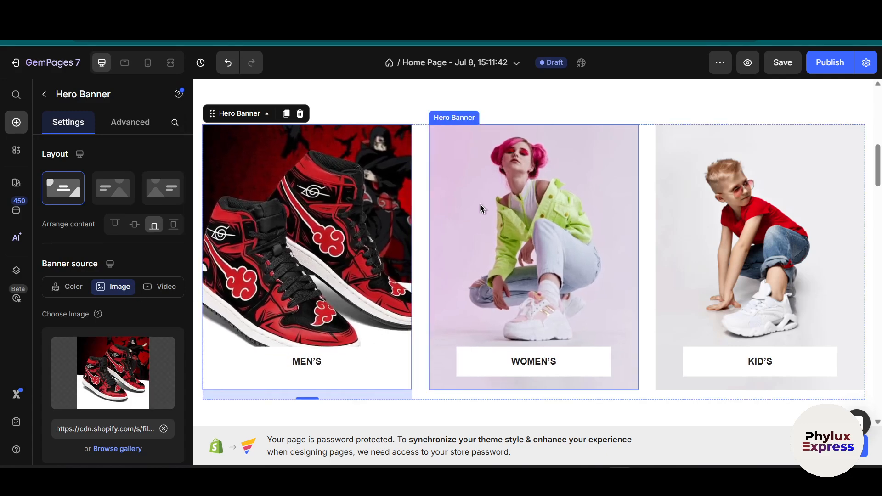
# Step: Select the Our Best-Sellers heading and look over the product cards beneath it
pyautogui.scroll(-2, 599, 244)
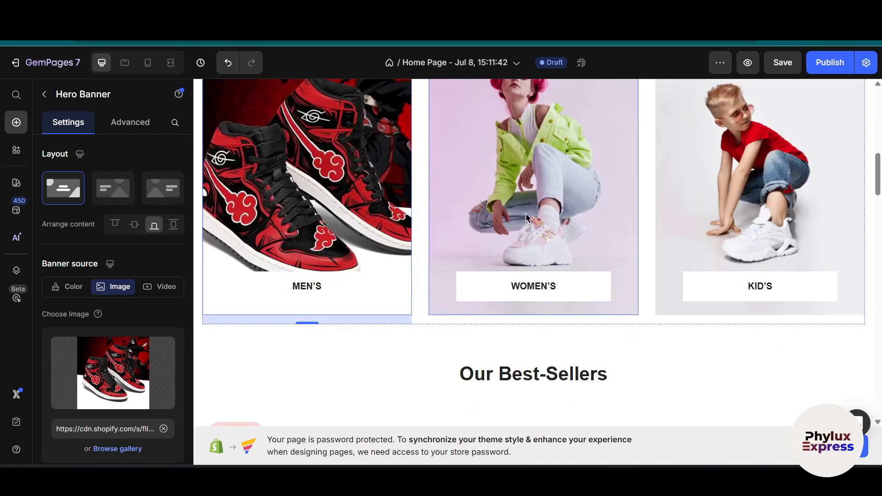
pyautogui.scroll(1, 523, 214)
pyautogui.scroll(-2, 552, 257)
pyautogui.doubleClick(558, 341)
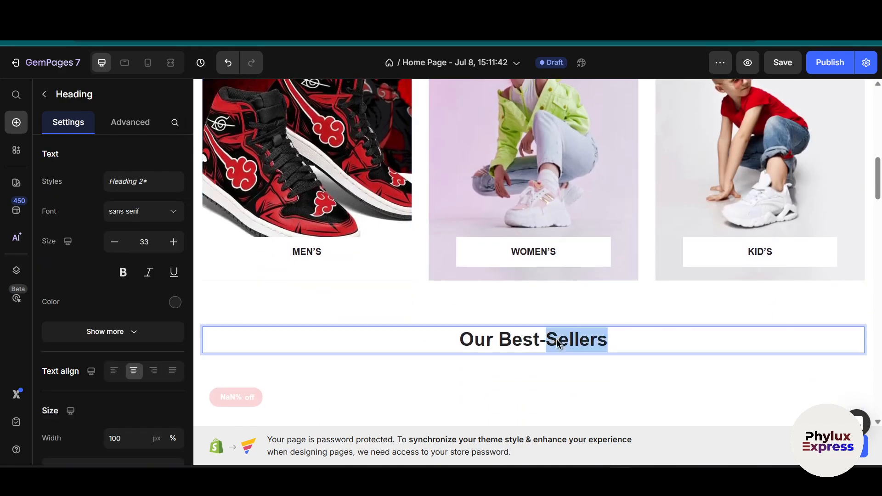
pyautogui.scroll(-5, 557, 342)
pyautogui.scroll(-8, 556, 342)
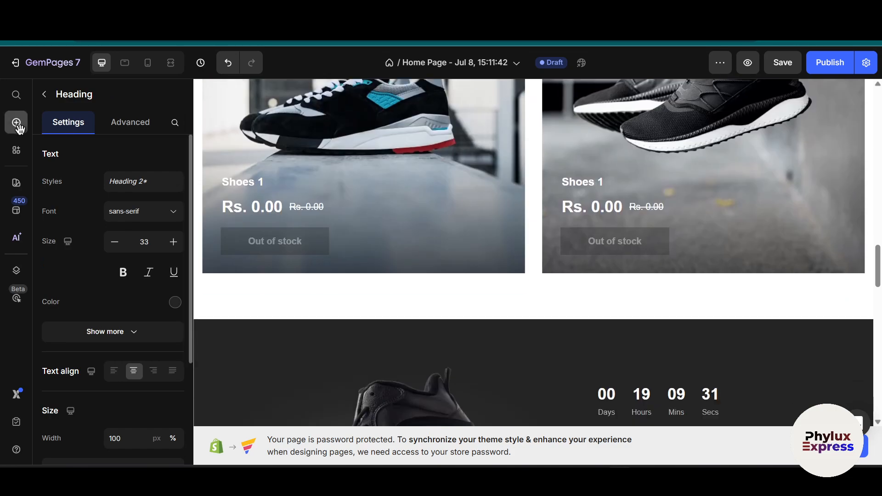
# Step: Insert the SpeedX Remote Racer product detail section between the best-seller product cards and the dark Sneakers countdown banner
pyautogui.click(16, 123)
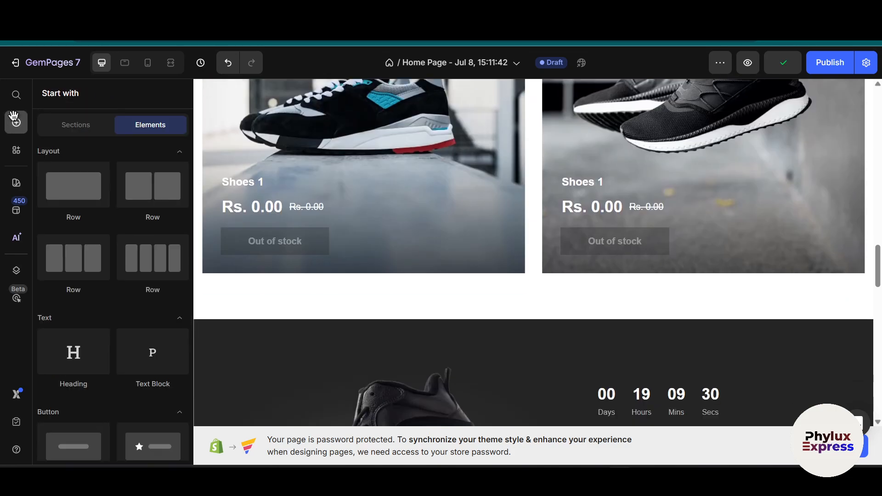
pyautogui.click(17, 94)
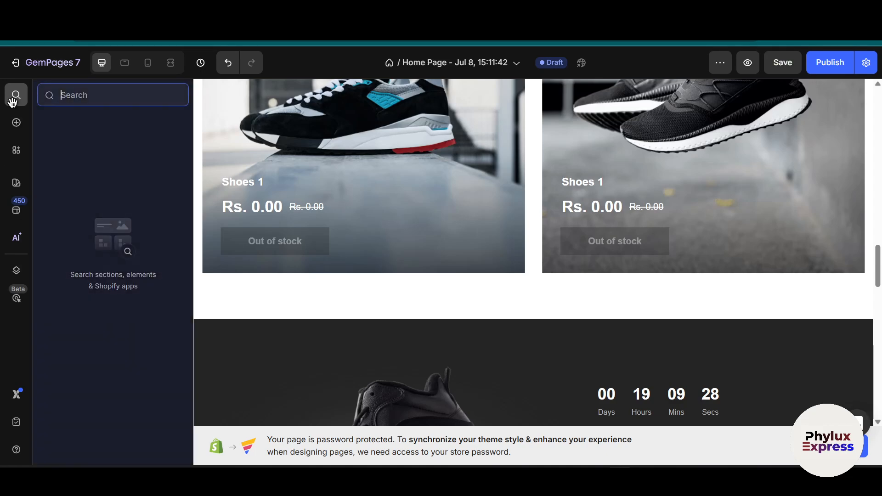
pyautogui.click(18, 148)
pyautogui.click(17, 122)
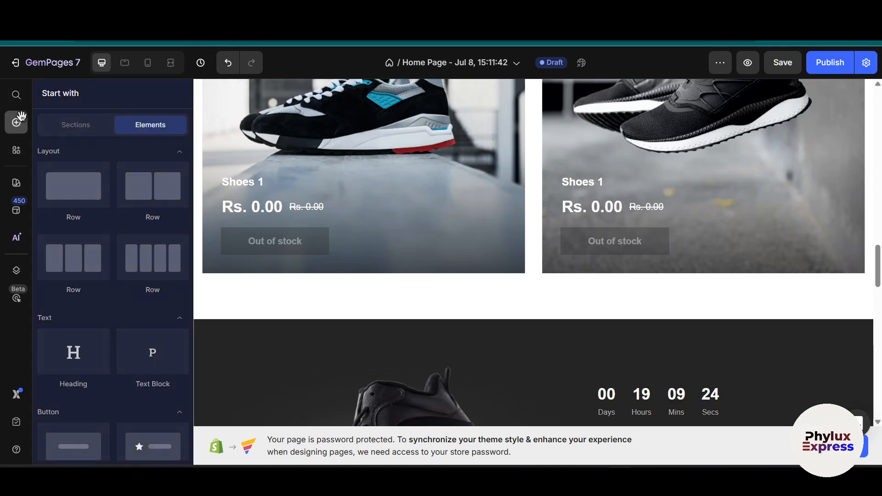
pyautogui.click(98, 119)
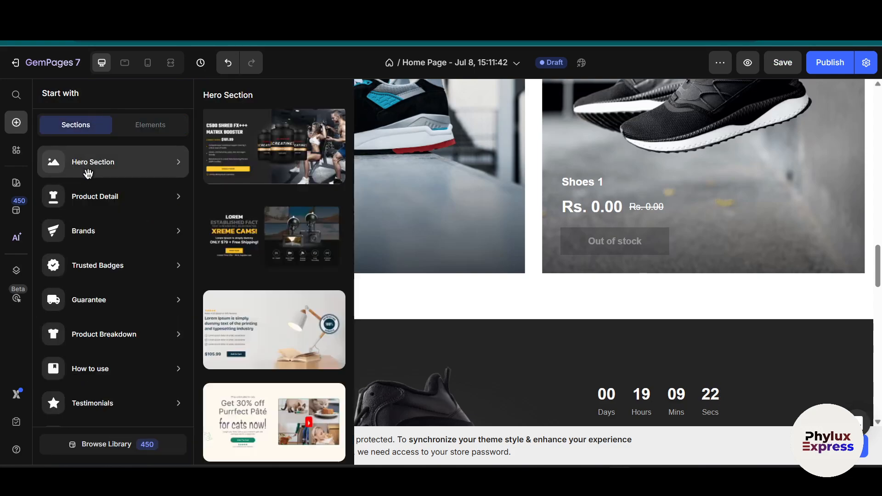
pyautogui.moveTo(91, 199)
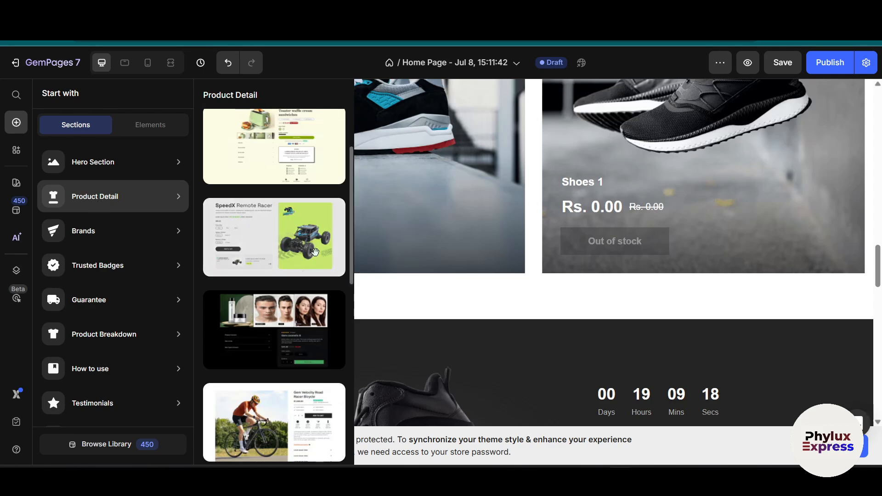
pyautogui.moveTo(341, 248); pyautogui.dragTo(420, 293)
# Step: Review the SpeedX Remote Racer section and its Add to Cart button's content, size, colour and shape settings
pyautogui.scroll(-4, 427, 321)
pyautogui.scroll(-2, 432, 348)
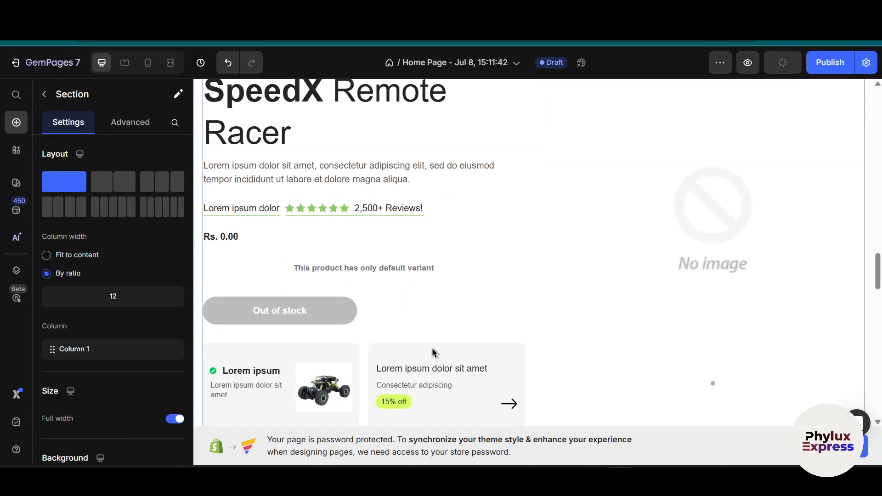
pyautogui.scroll(-3, 432, 353)
pyautogui.scroll(3, 431, 353)
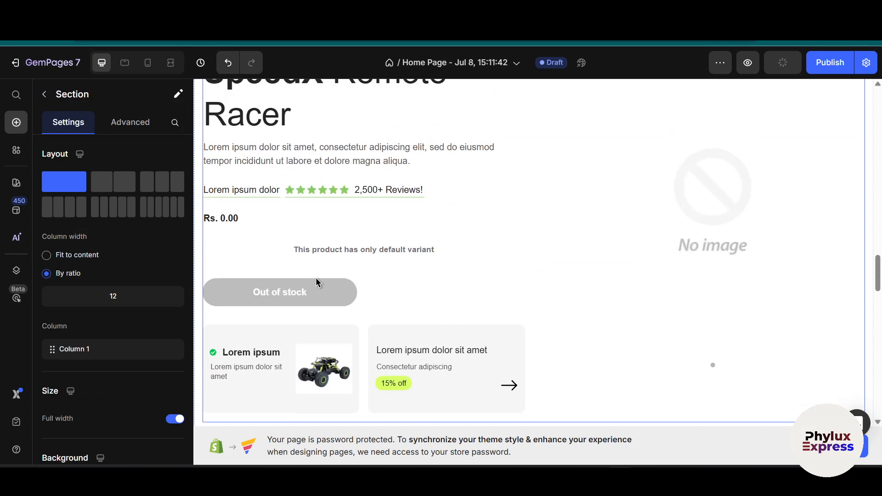
pyautogui.click(305, 284)
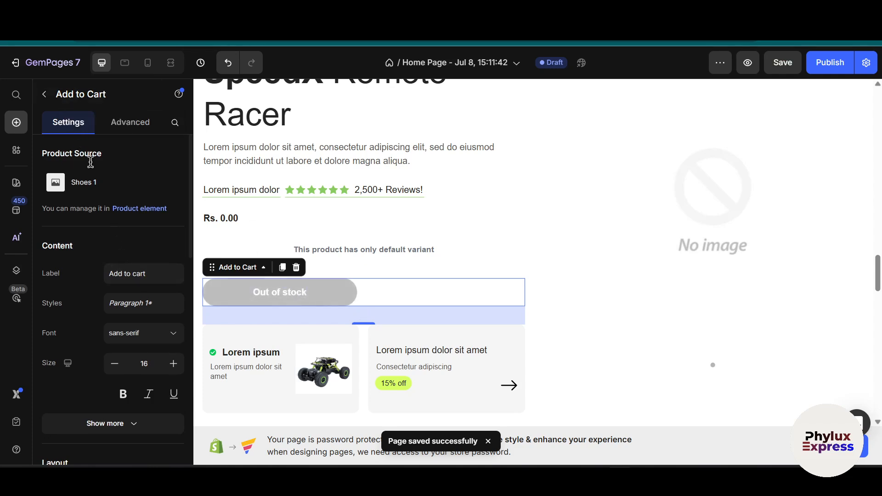
pyautogui.scroll(-8, 88, 164)
pyautogui.scroll(-3, 88, 347)
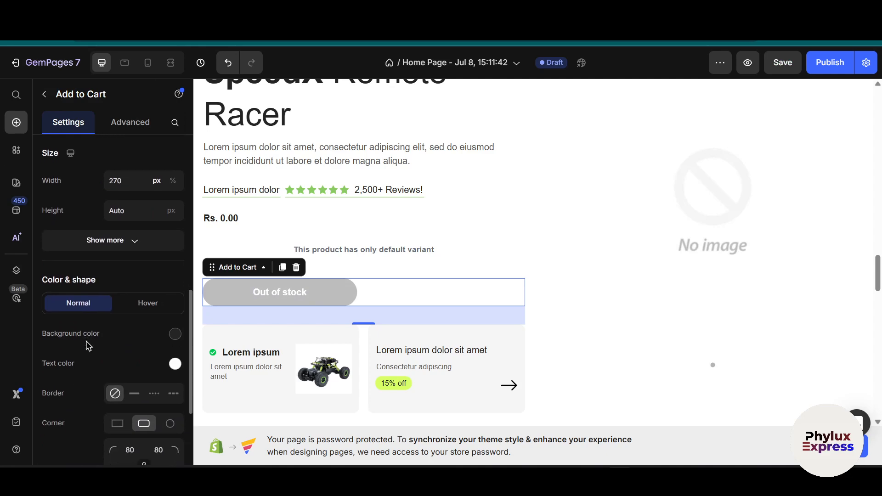
pyautogui.scroll(8, 513, 233)
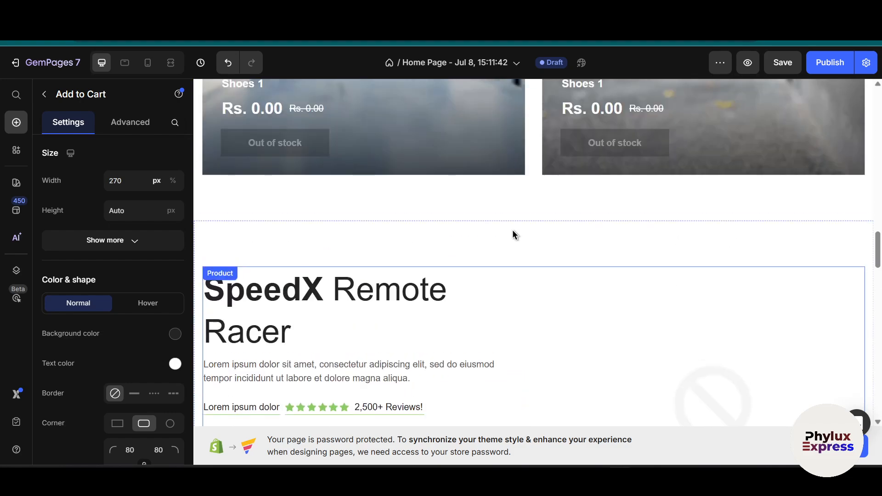
pyautogui.scroll(5, 512, 230)
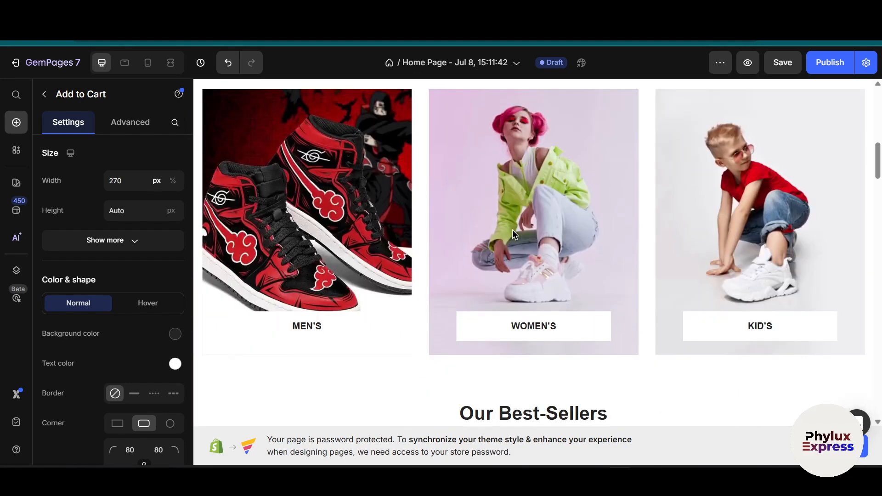
# Step: Insert the centred Awards & Accreditions trusted badges section with the BUY NOW button at the page's end, below the dark footer
pyautogui.click(43, 94)
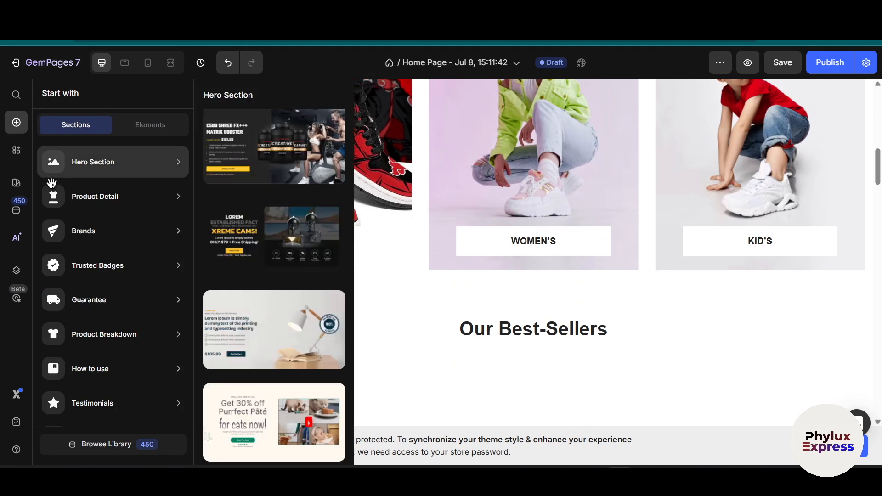
pyautogui.moveTo(148, 227)
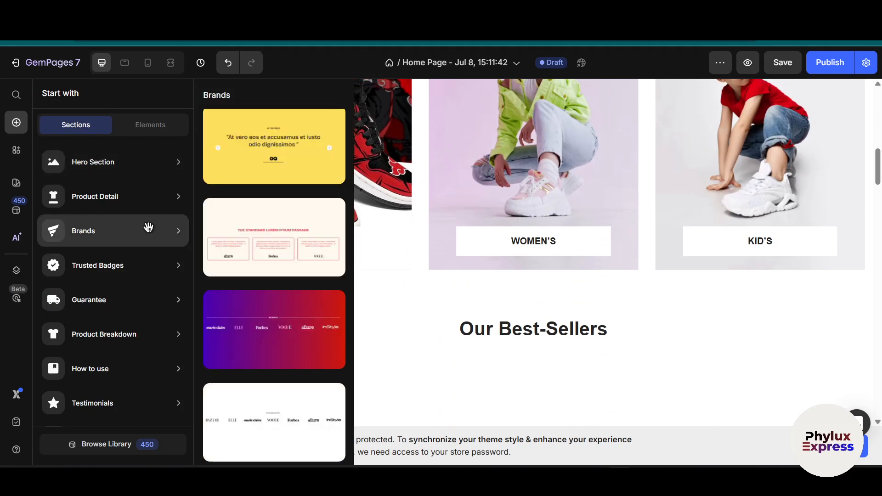
pyautogui.moveTo(170, 271)
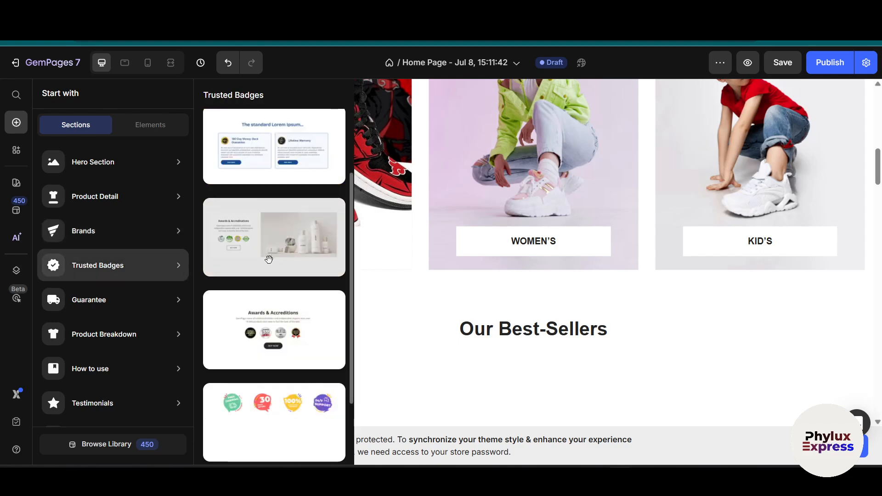
pyautogui.scroll(-10, 571, 365)
pyautogui.scroll(-15, 571, 367)
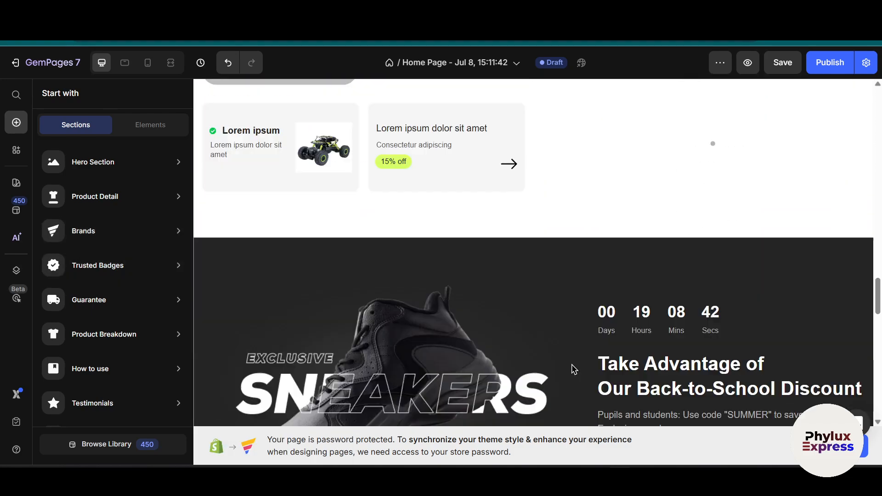
pyautogui.scroll(-10, 571, 366)
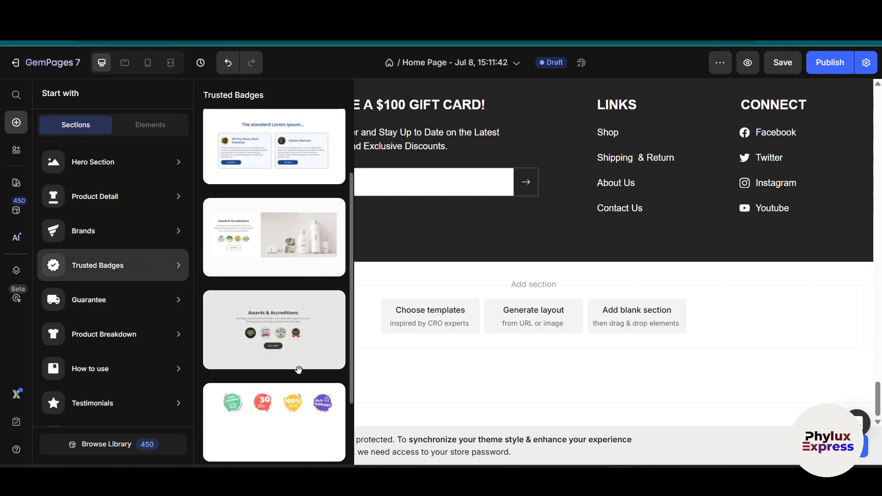
pyautogui.moveTo(97, 299)
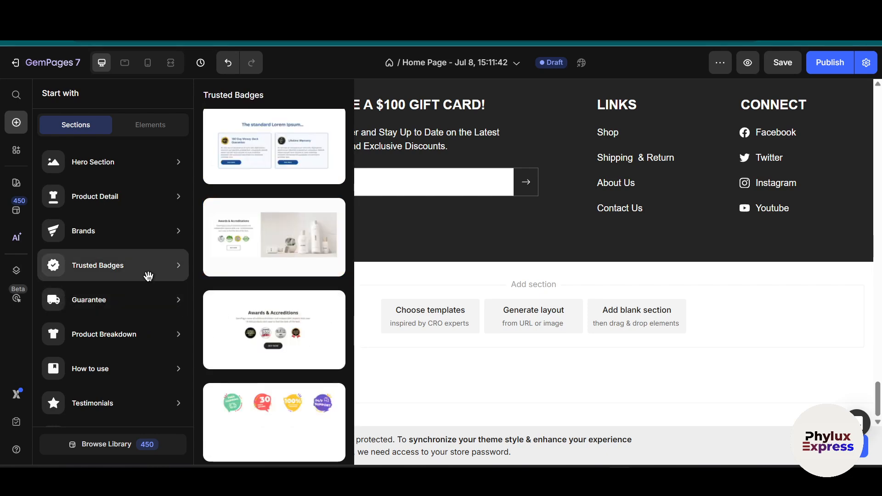
pyautogui.moveTo(275, 320); pyautogui.dragTo(577, 303)
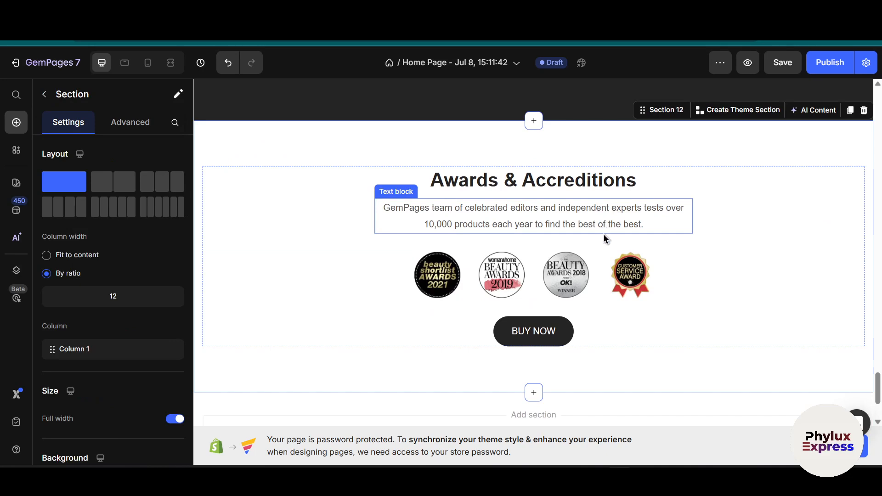
# Step: Check the Beauty Awards 2019 badge's image settings and browse the ready-made section categories from Guarantee through Contact
pyautogui.click(495, 284)
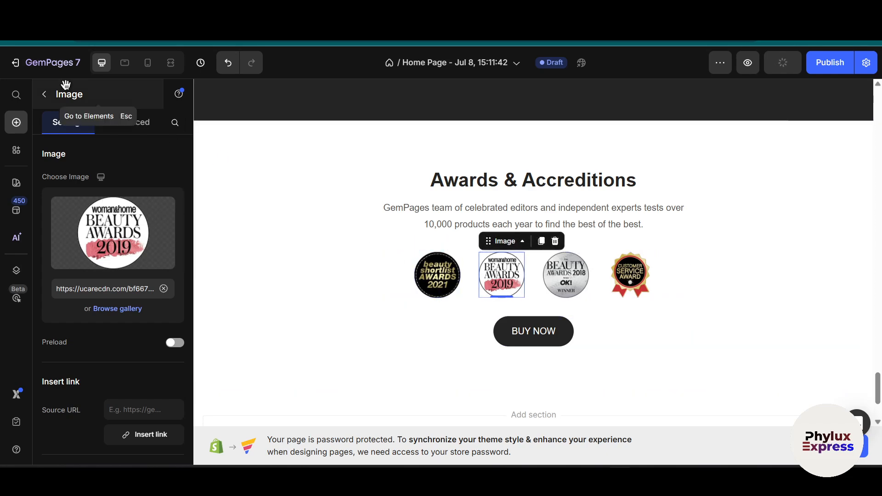
pyautogui.click(51, 91)
pyautogui.moveTo(132, 300)
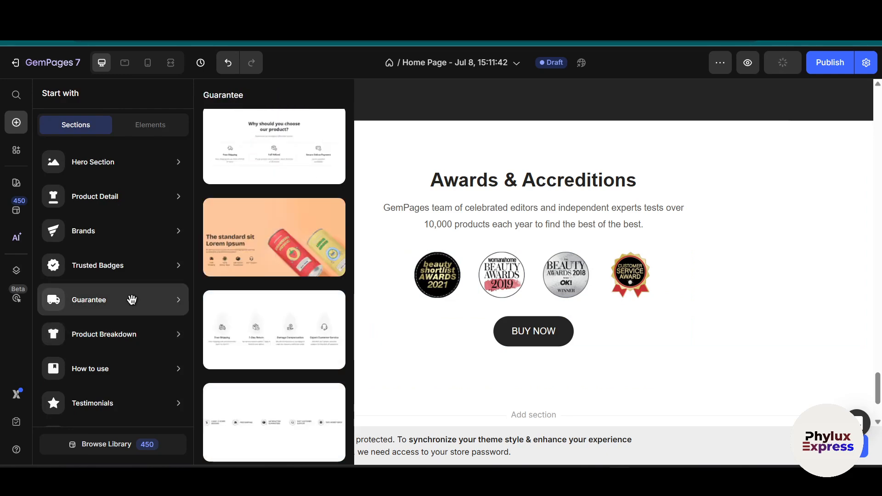
pyautogui.moveTo(134, 332)
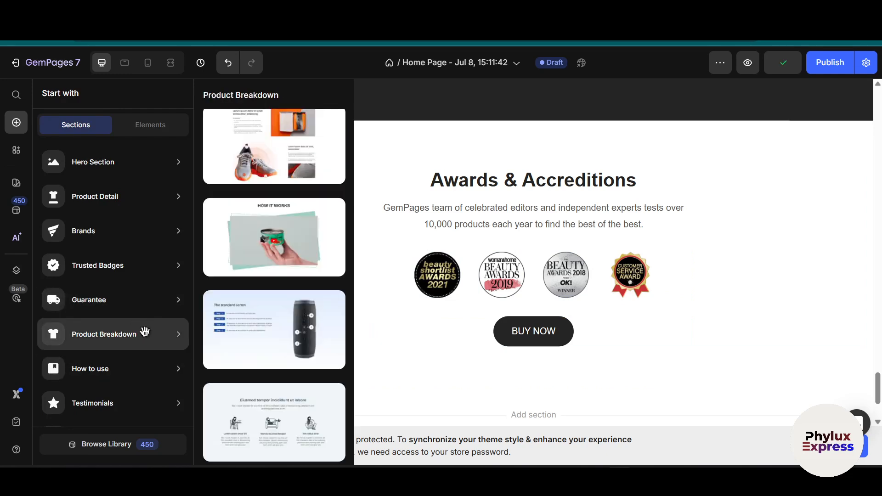
pyautogui.moveTo(154, 367)
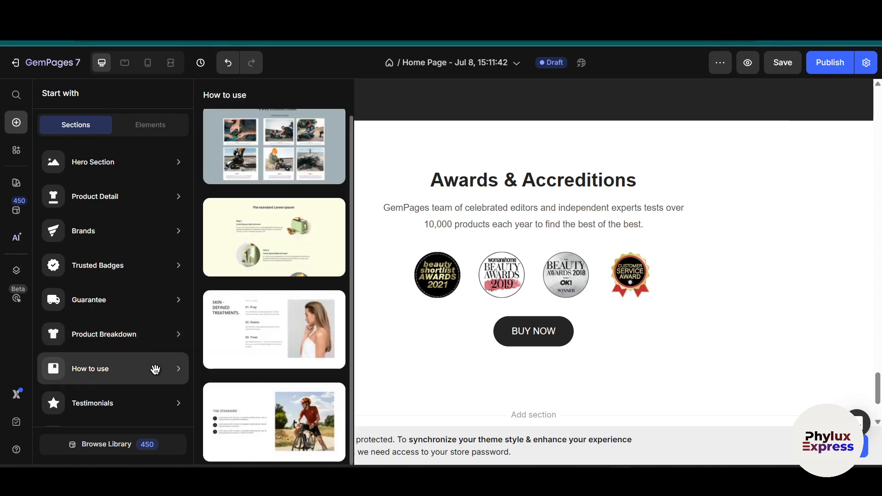
pyautogui.moveTo(164, 392)
pyautogui.scroll(-8, 164, 392)
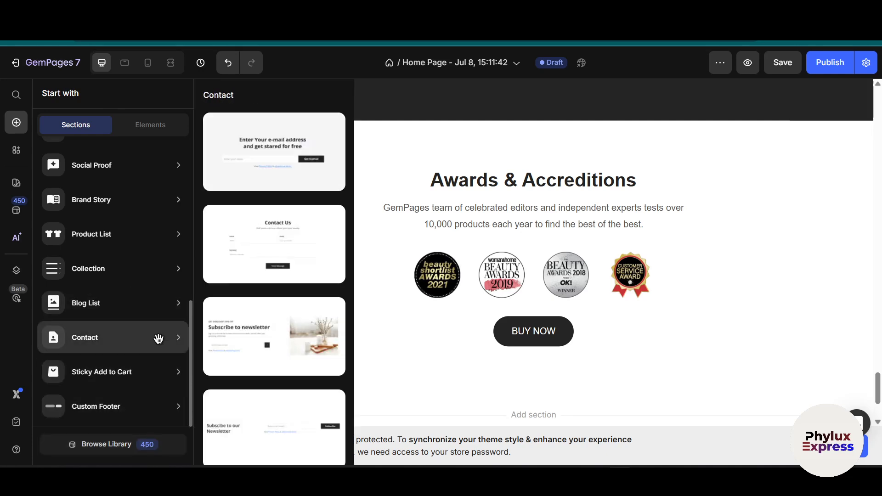
pyautogui.scroll(6, 329, 340)
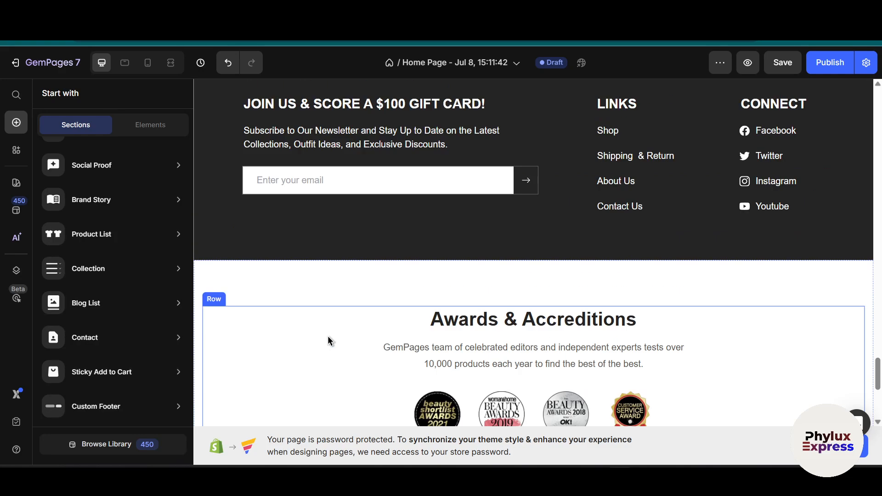
# Step: Publish the home page without replacing the store's current home page
pyautogui.scroll(10, 329, 340)
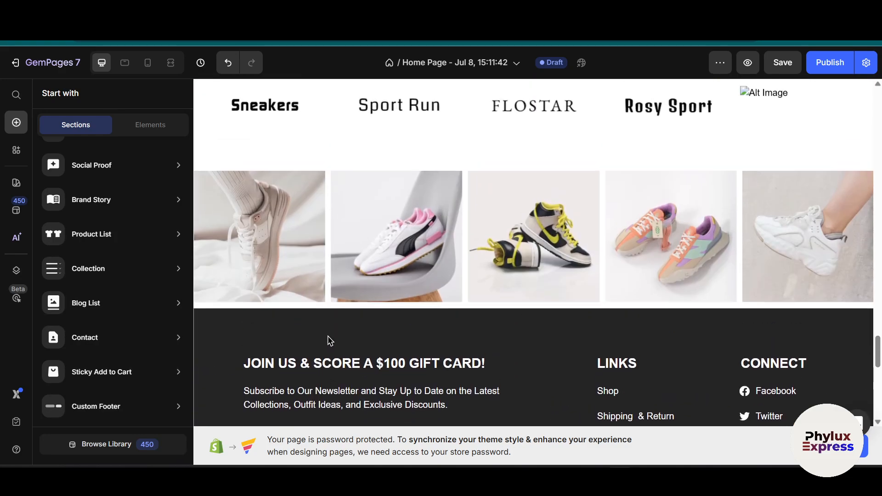
pyautogui.scroll(2, 329, 340)
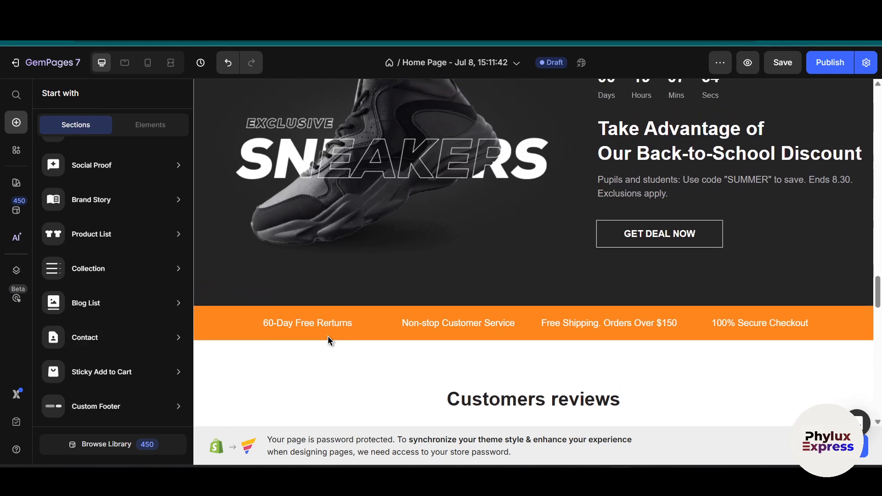
pyautogui.scroll(20, 768, 170)
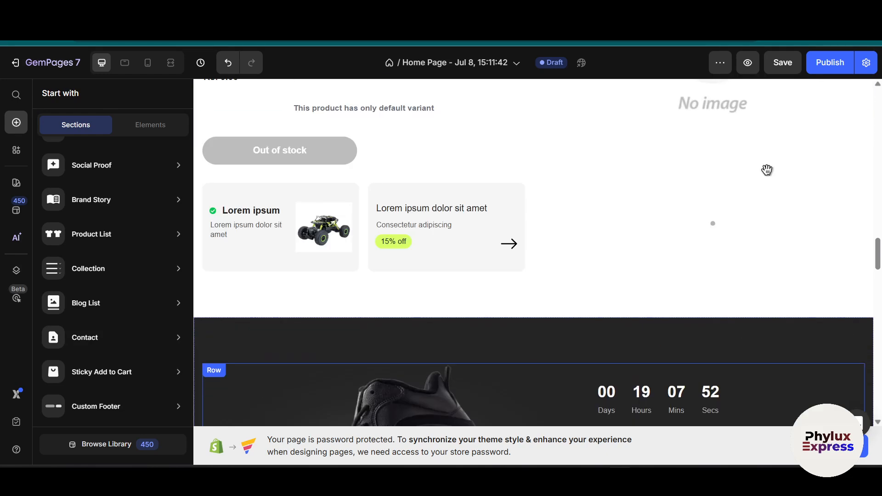
pyautogui.scroll(3, 768, 171)
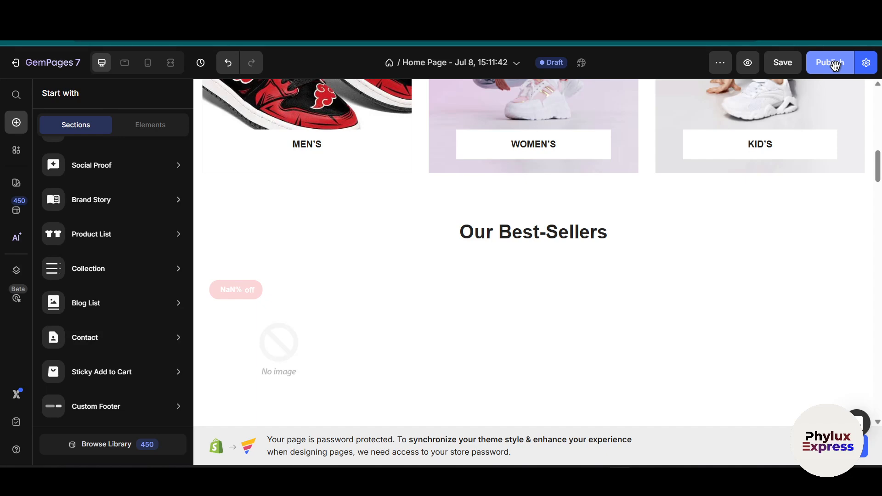
pyautogui.click(835, 65)
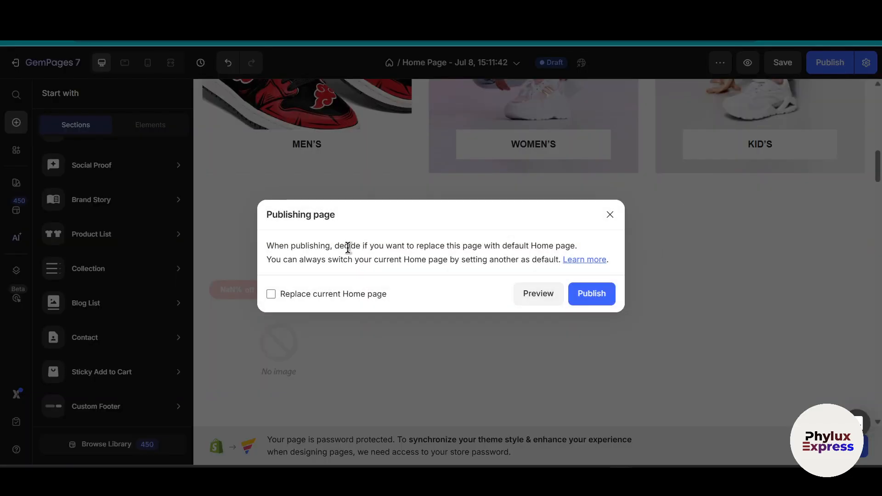
pyautogui.moveTo(348, 248); pyautogui.dragTo(405, 253)
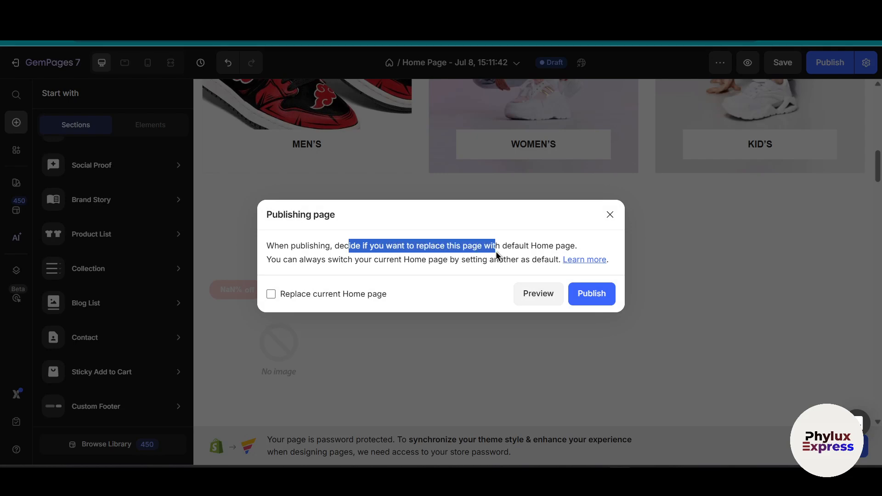
pyautogui.moveTo(495, 251); pyautogui.dragTo(313, 266)
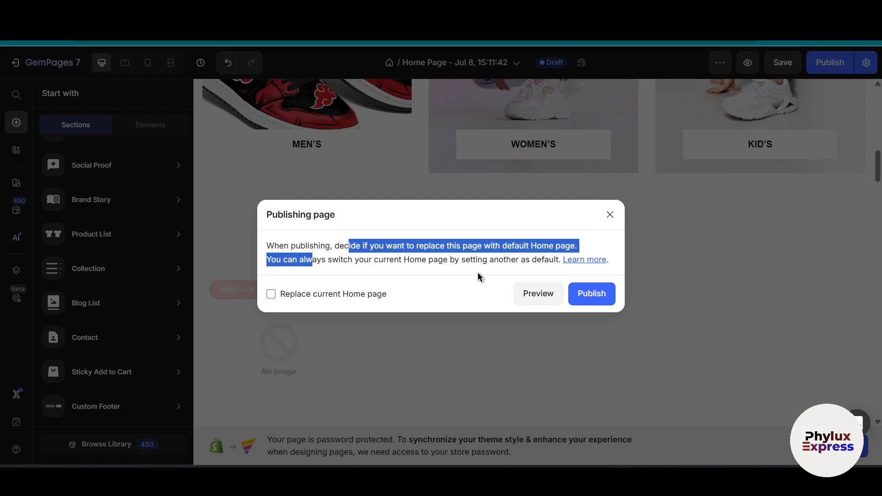
pyautogui.click(588, 300)
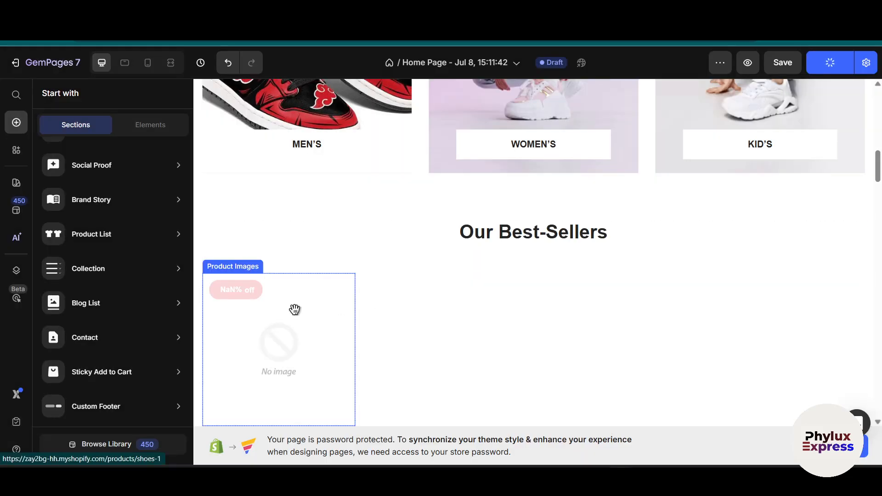
pyautogui.scroll(10, 639, 264)
pyautogui.scroll(2, 642, 265)
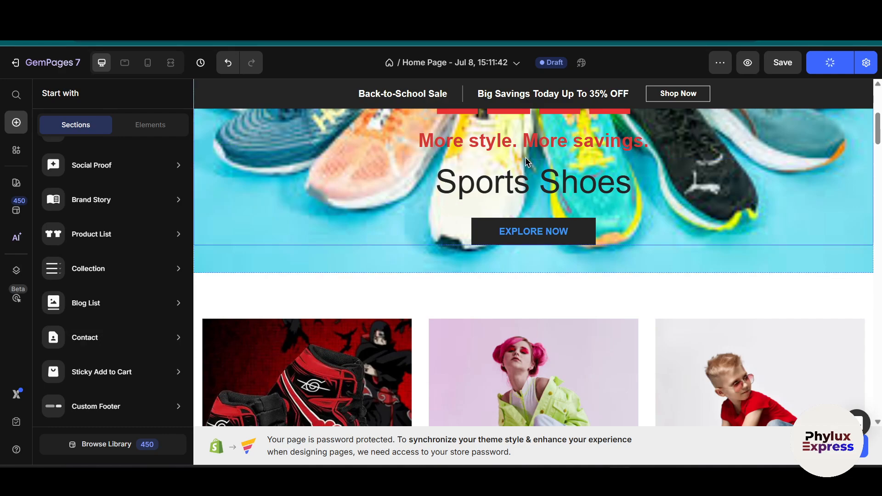
pyautogui.scroll(5, 525, 161)
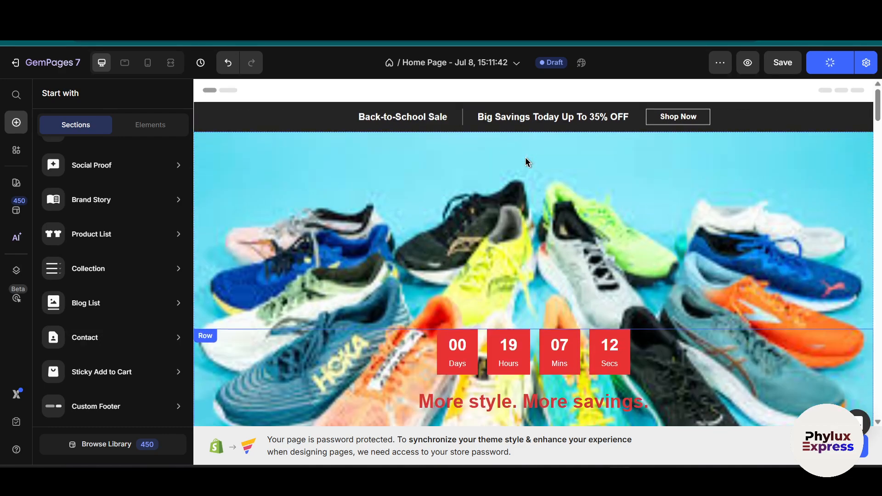
pyautogui.scroll(-5, 571, 217)
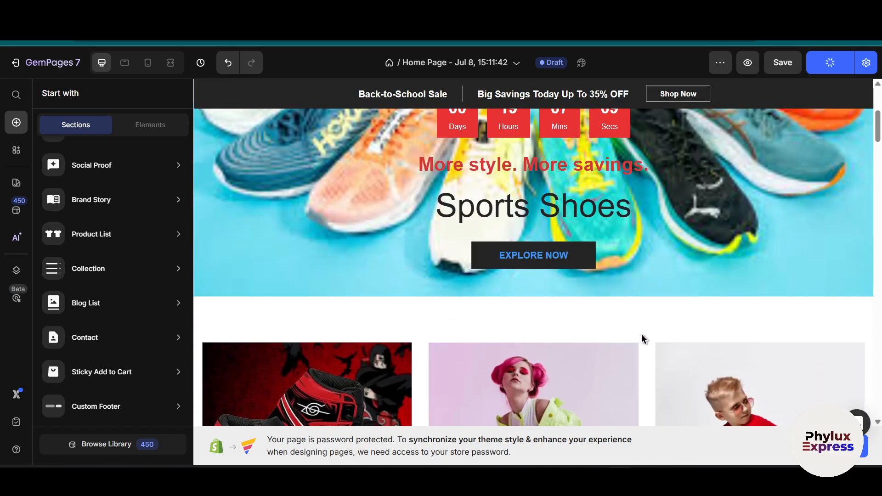
pyautogui.click(679, 301)
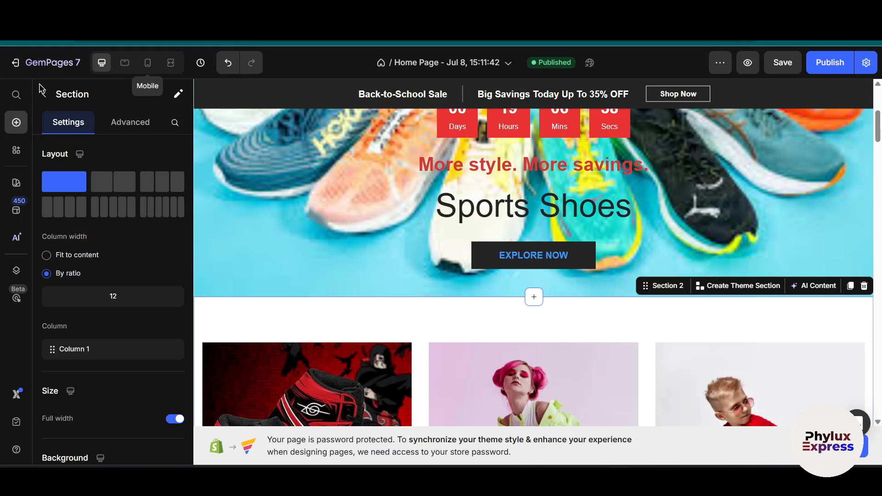
# Step: Exit the page editor to the Shopify admin and open the store's Main menu for editing
pyautogui.click(25, 68)
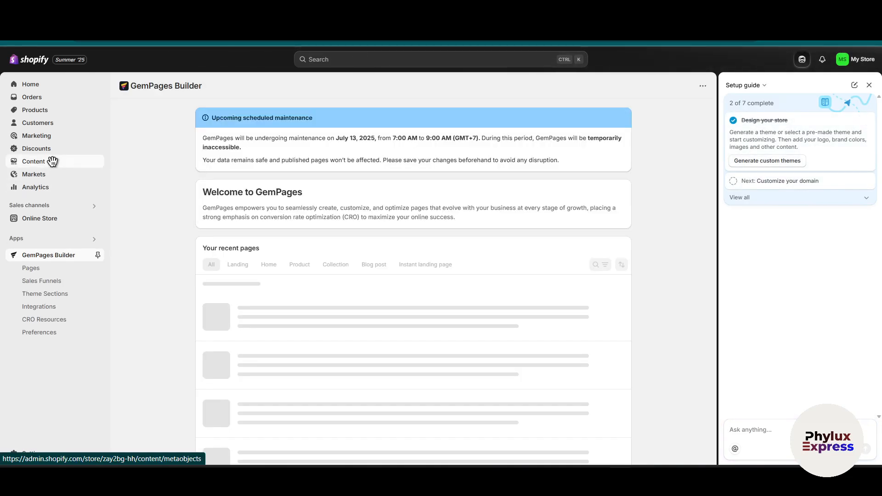
pyautogui.click(52, 161)
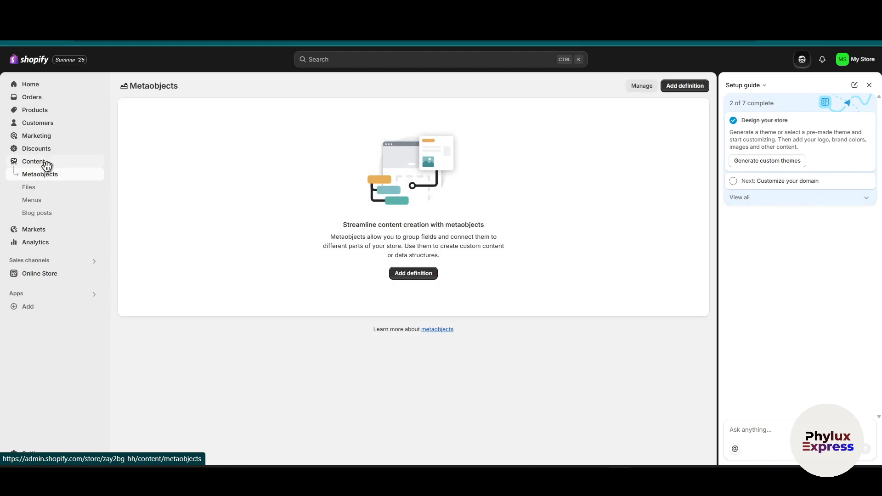
pyautogui.click(37, 199)
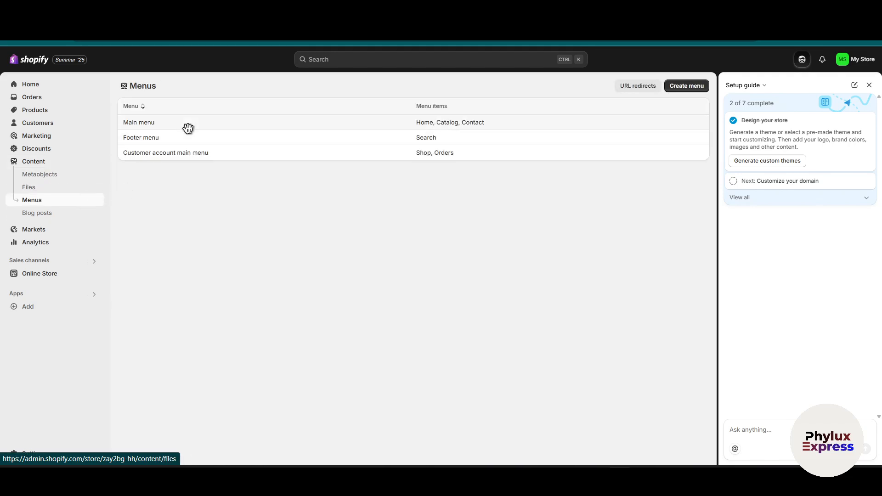
pyautogui.click(188, 127)
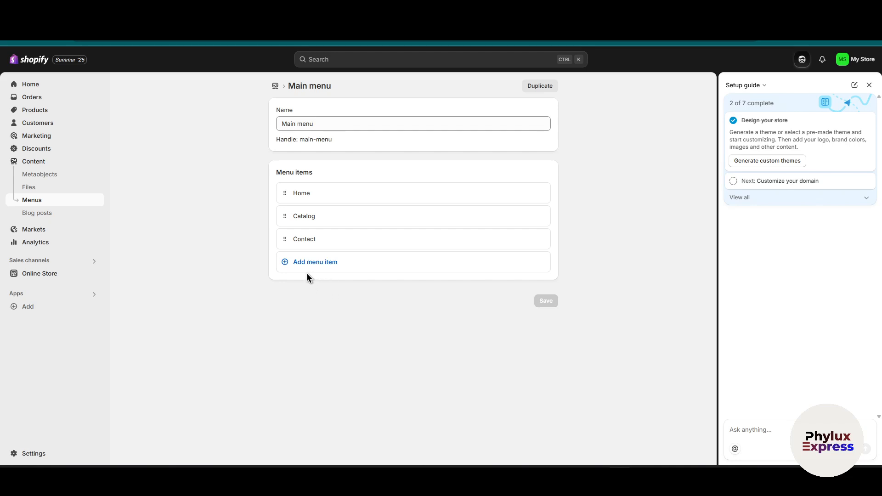
pyautogui.click(319, 123)
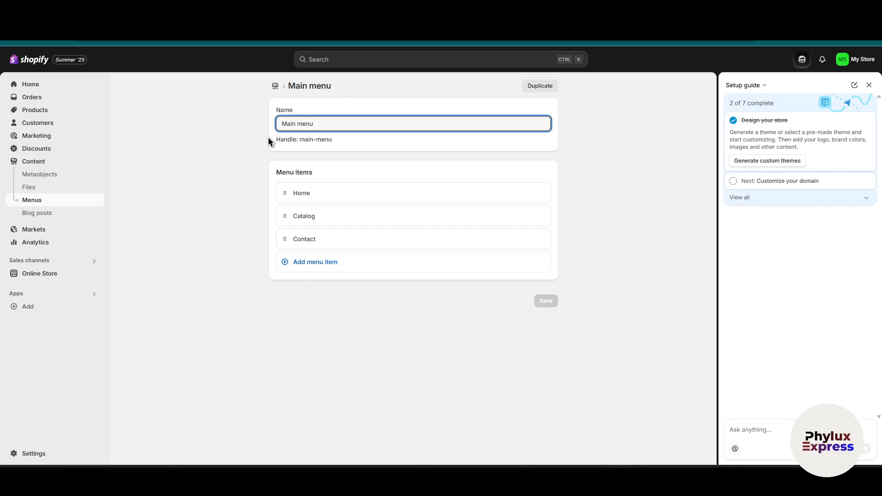
# Step: Add a menu item labelled Home to the Main menu and link it to the Home page
pyautogui.click(301, 269)
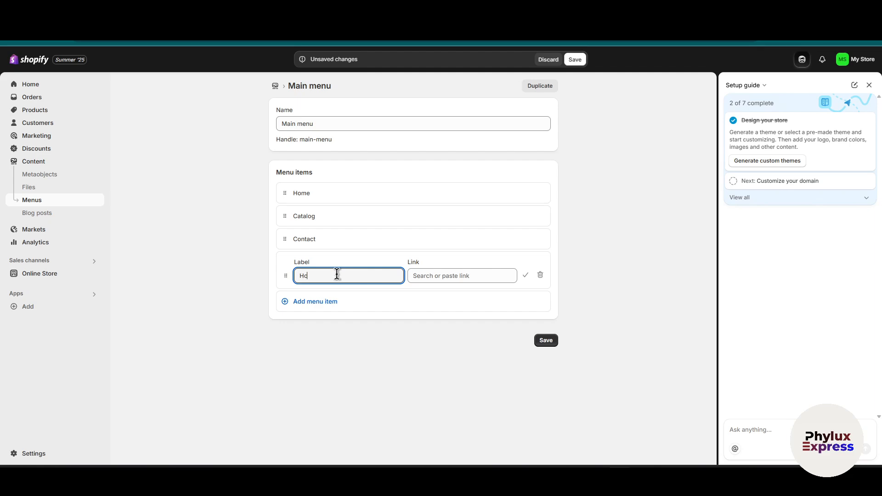
pyautogui.click(457, 275)
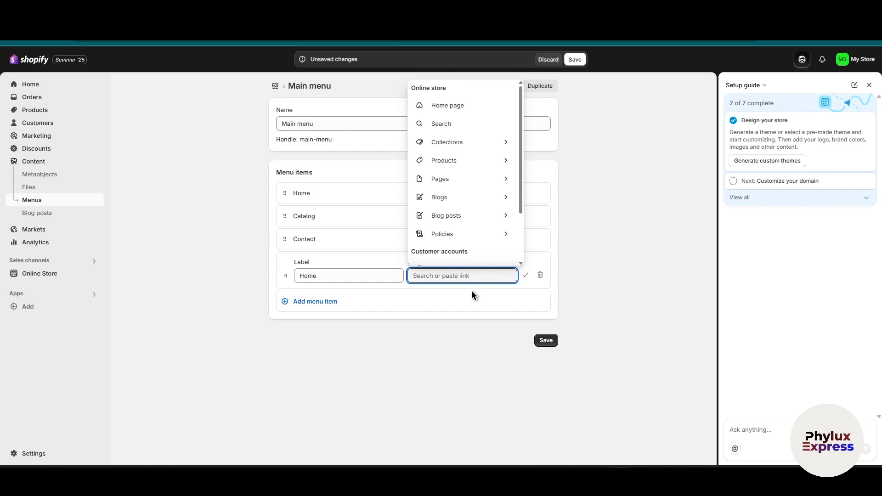
pyautogui.click(456, 179)
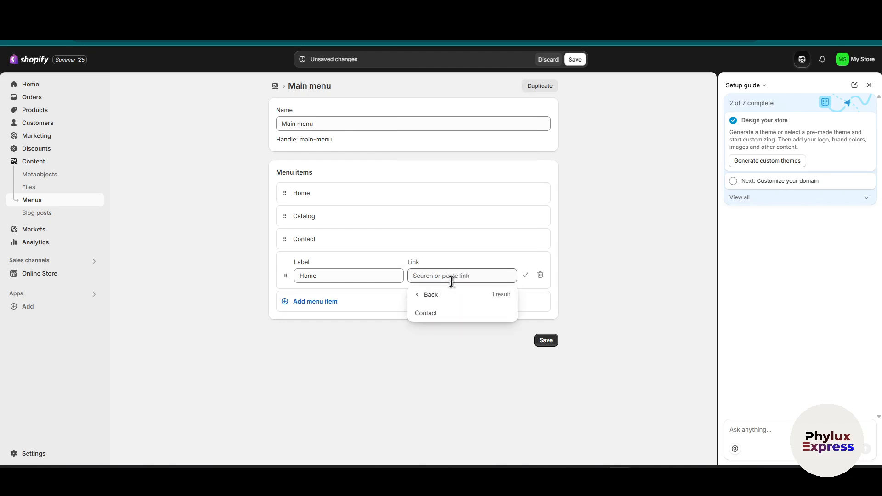
pyautogui.click(431, 298)
pyautogui.scroll(-2, 462, 244)
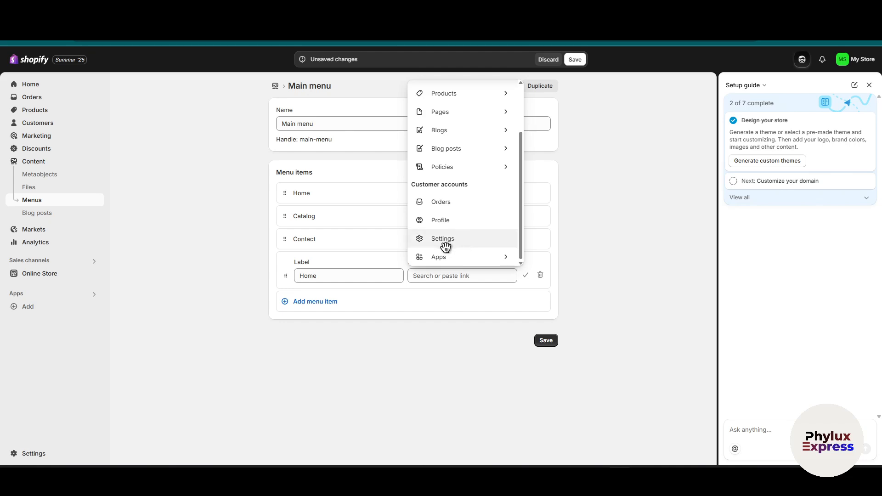
pyautogui.scroll(3, 453, 218)
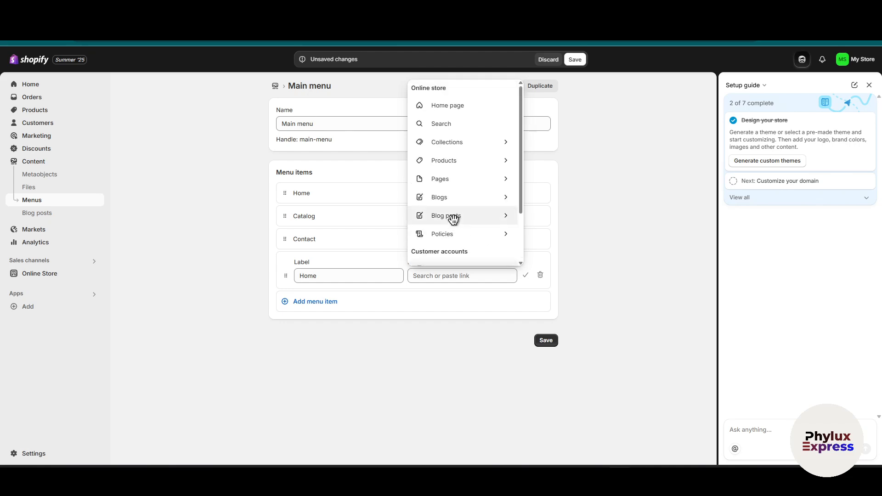
pyautogui.click(451, 110)
pyautogui.click(474, 276)
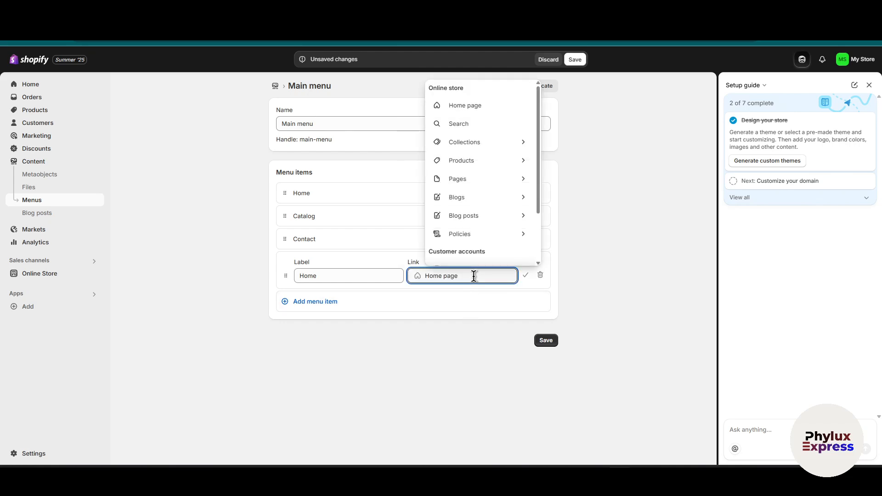
# Step: Examine the customer account and Pages link targets available for the new Home menu item
pyautogui.scroll(-3, 474, 240)
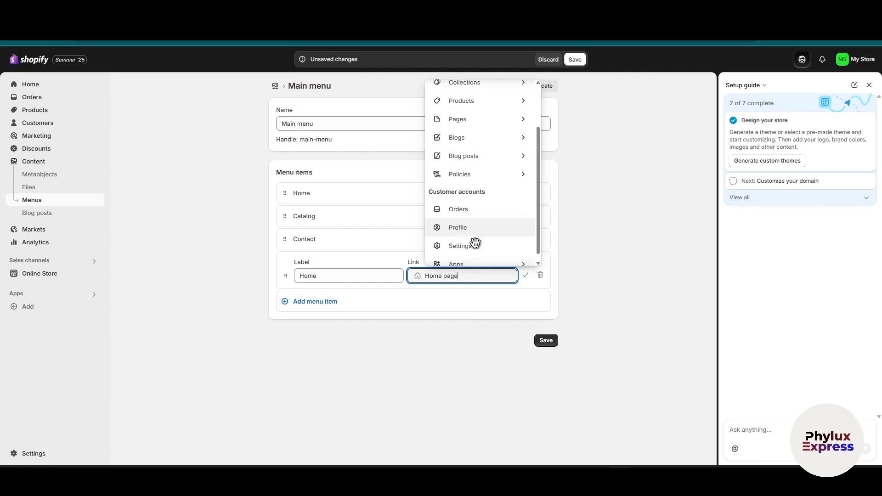
pyautogui.click(464, 264)
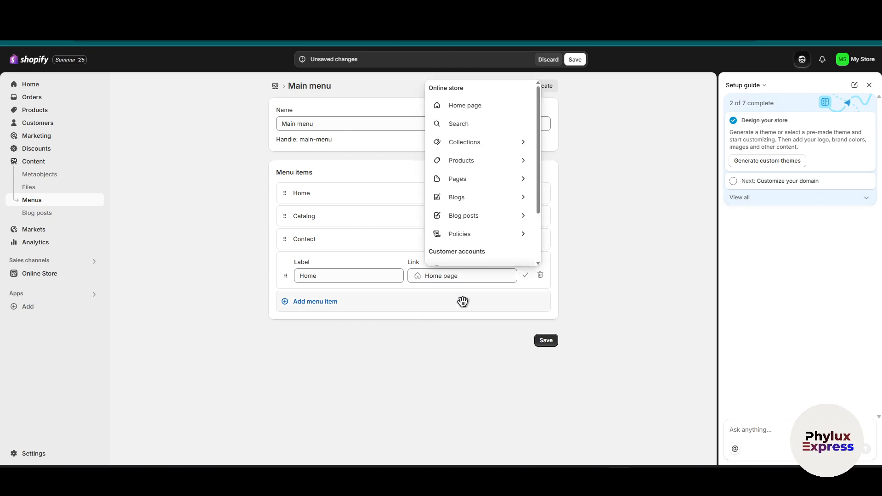
pyautogui.click(461, 300)
pyautogui.click(496, 179)
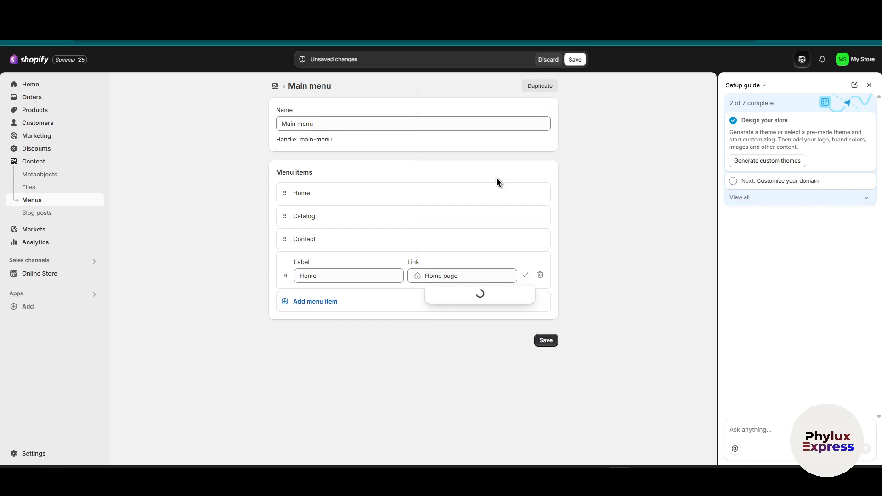
pyautogui.click(448, 314)
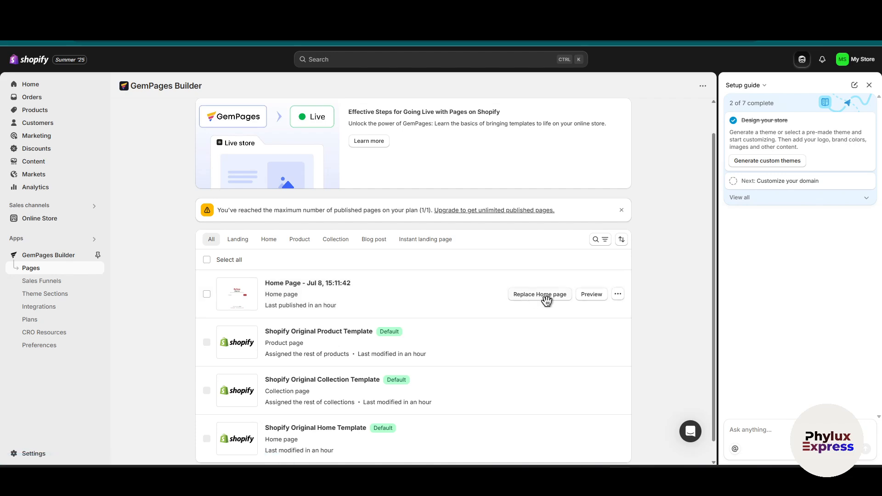
# Step: Replace the store's default home page with Home Page - Jul 8, 15:11:42, and open the online store's themes
pyautogui.click(546, 301)
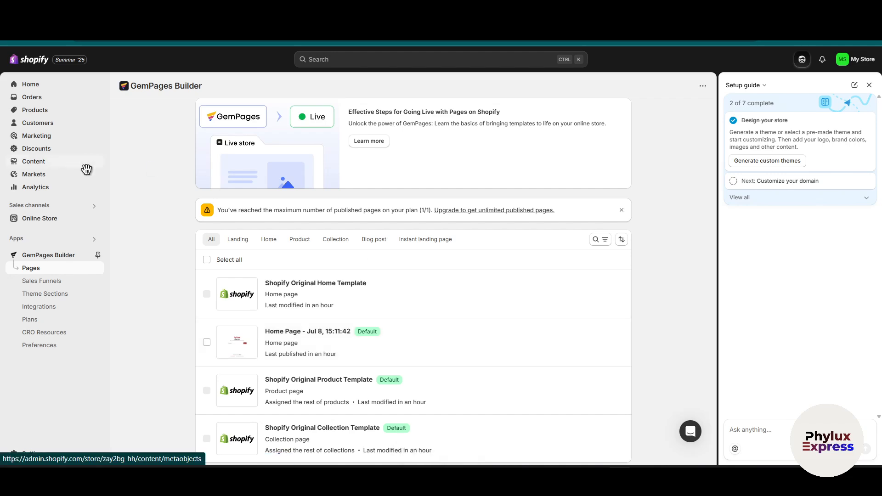
pyautogui.click(59, 221)
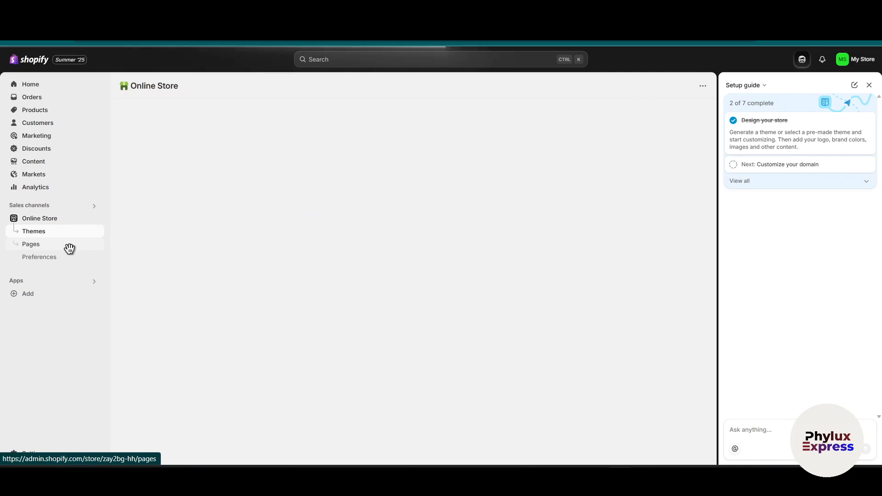
pyautogui.click(68, 248)
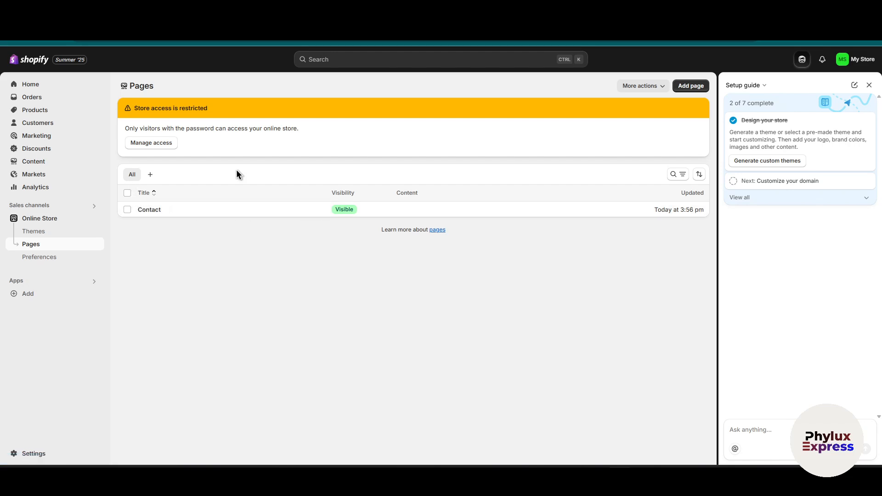
pyautogui.click(61, 232)
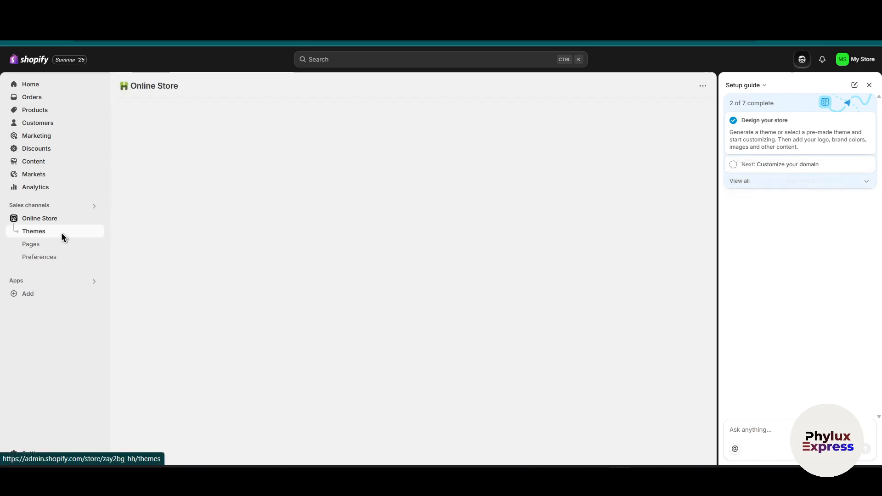